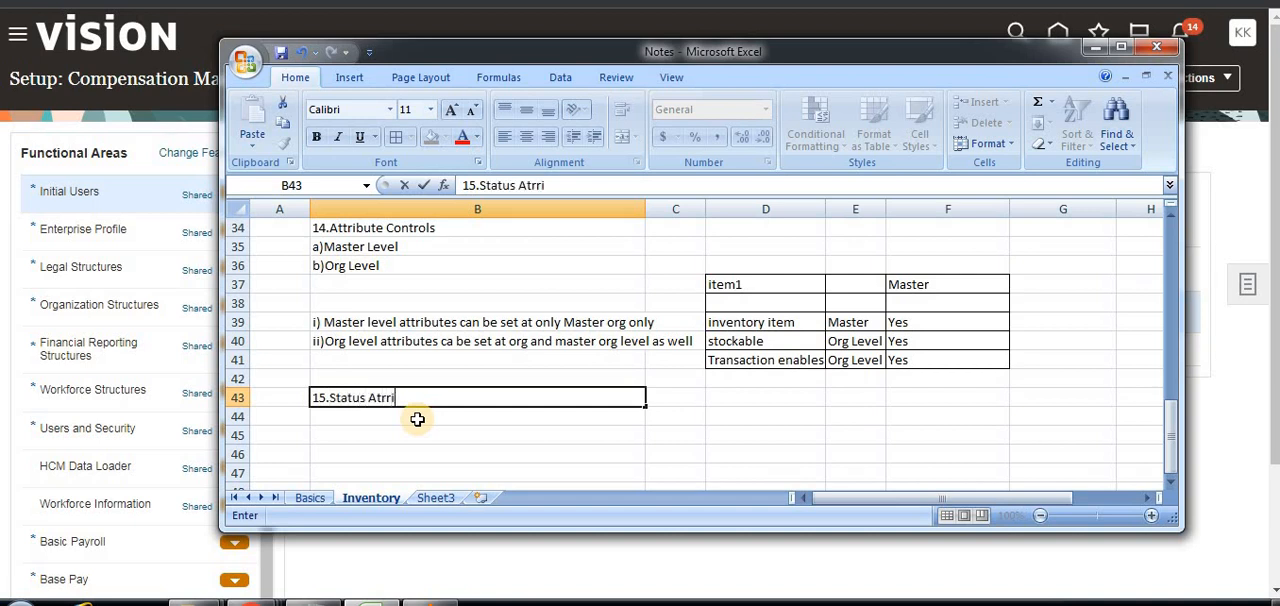
Finish the heading "15.Status Atrributes" in cell B43.
type("e")
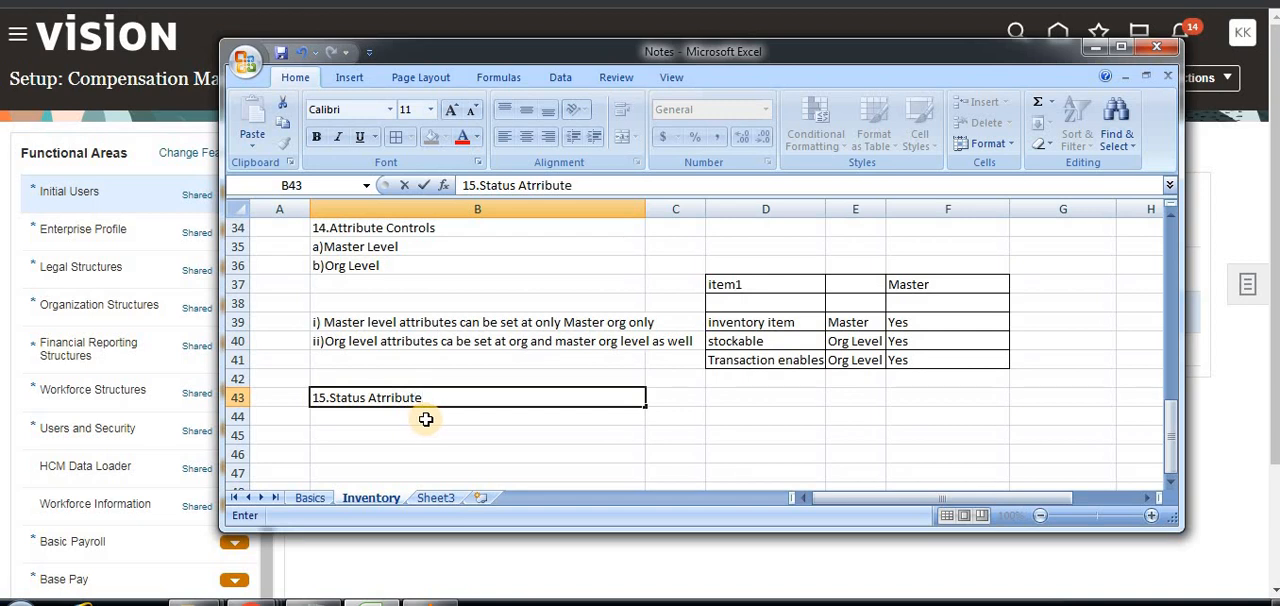
type("s")
left_click(400, 434)
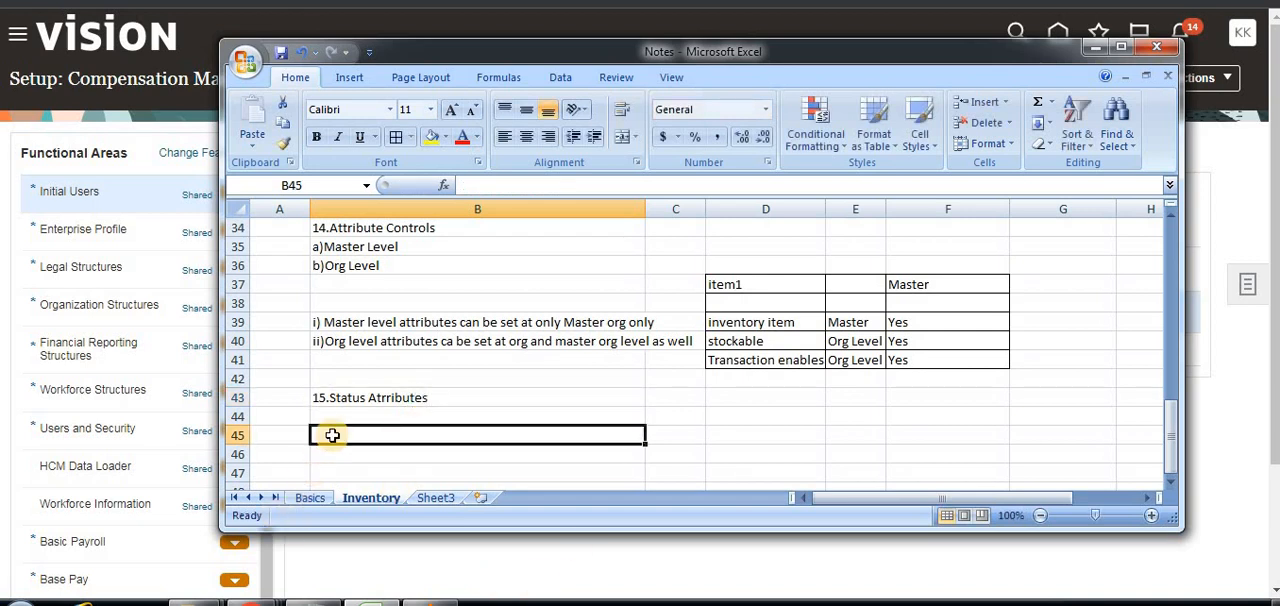
type("F")
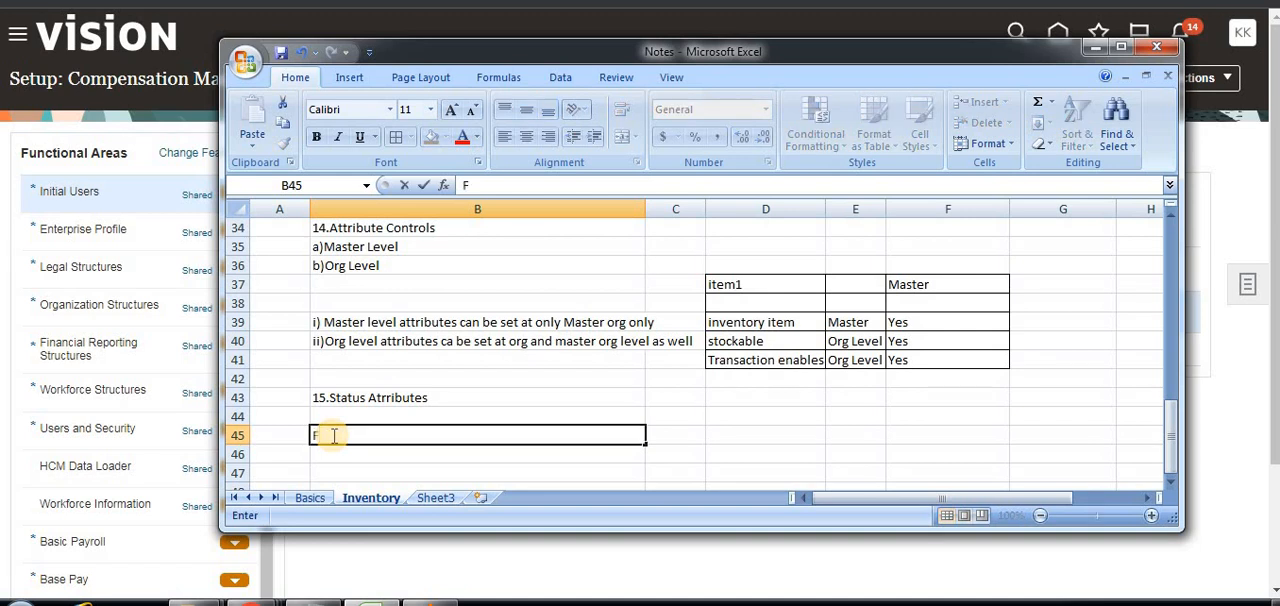
Enter the column headings "functional" in D44 and "Group Atrribute" in E44.
left_click(745, 417)
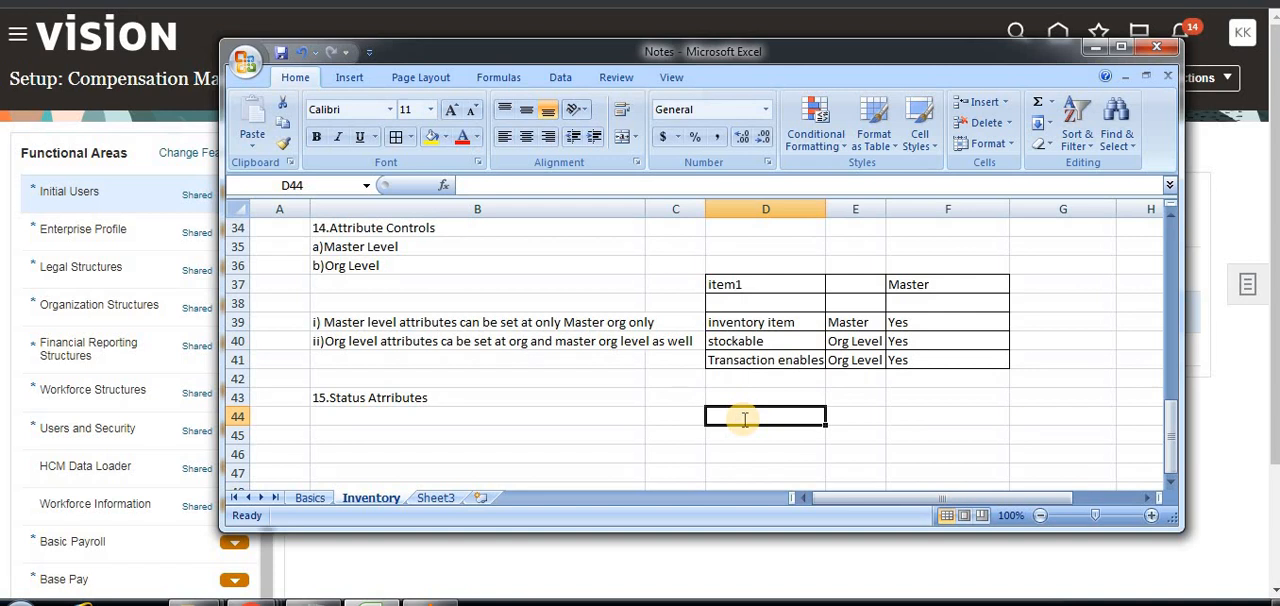
type("fun")
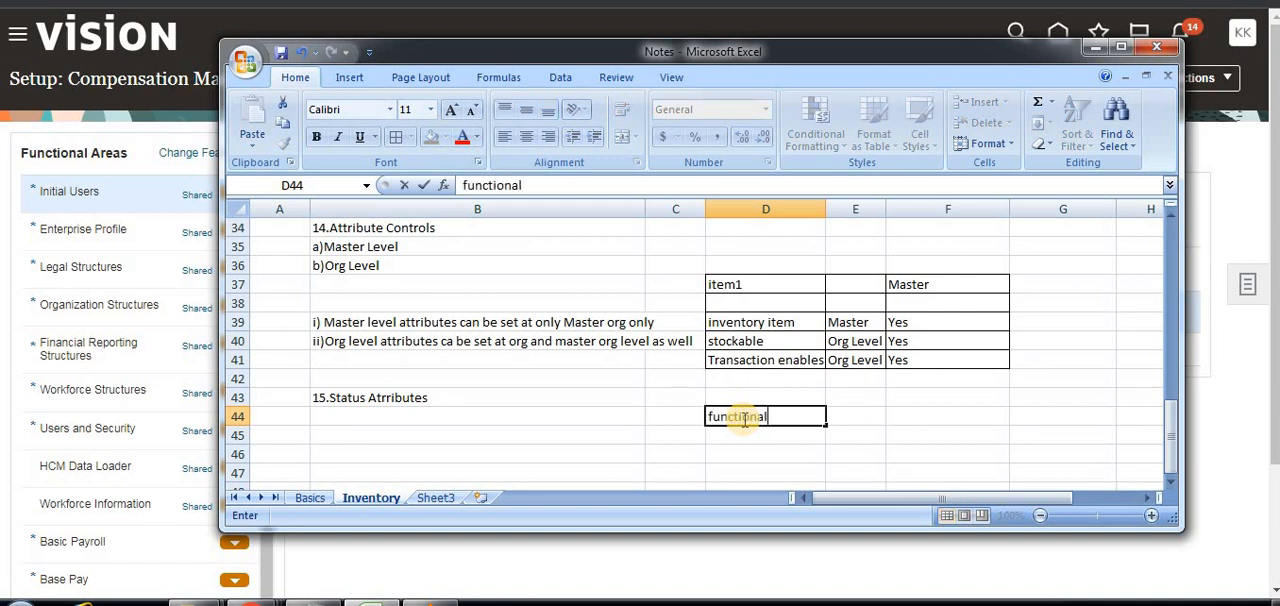
type("ctional")
left_click(870, 415)
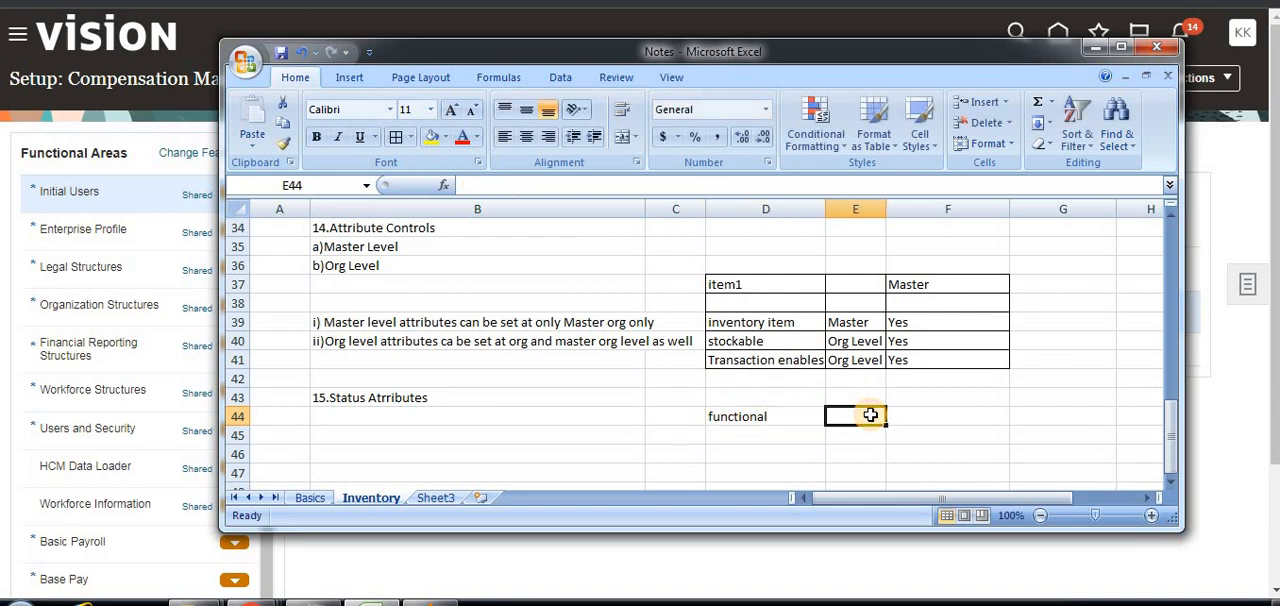
type("Group")
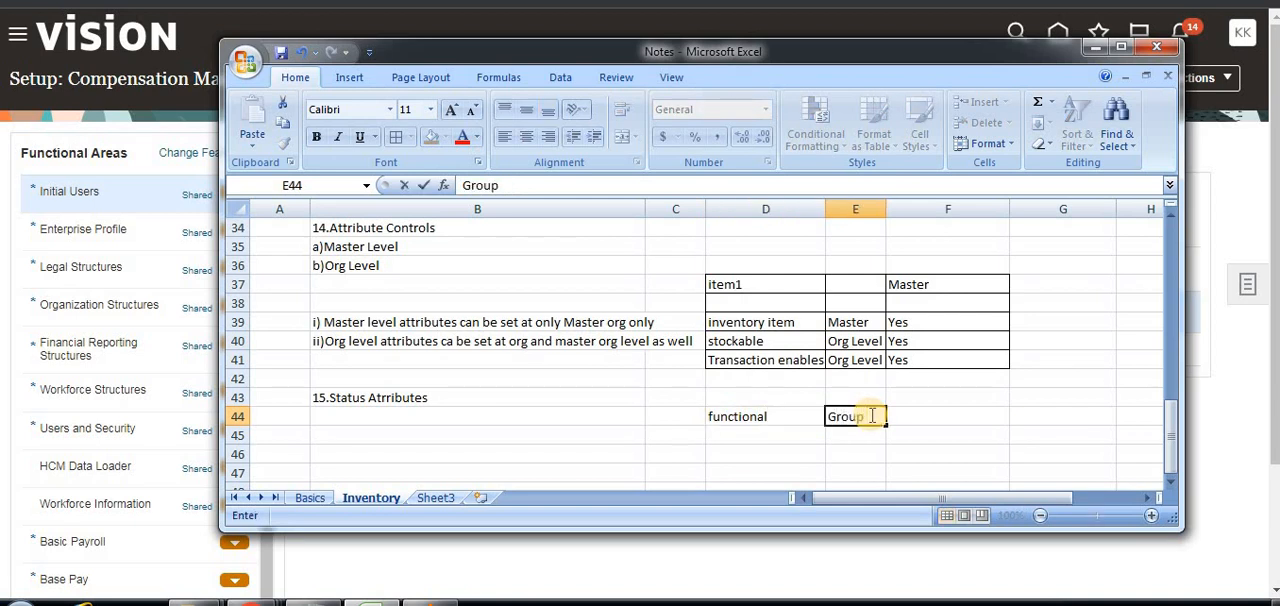
type(" Atrribute")
Add the column headings "Status Attribute" in F44 and "Status settings" in G44.
left_click(1030, 412)
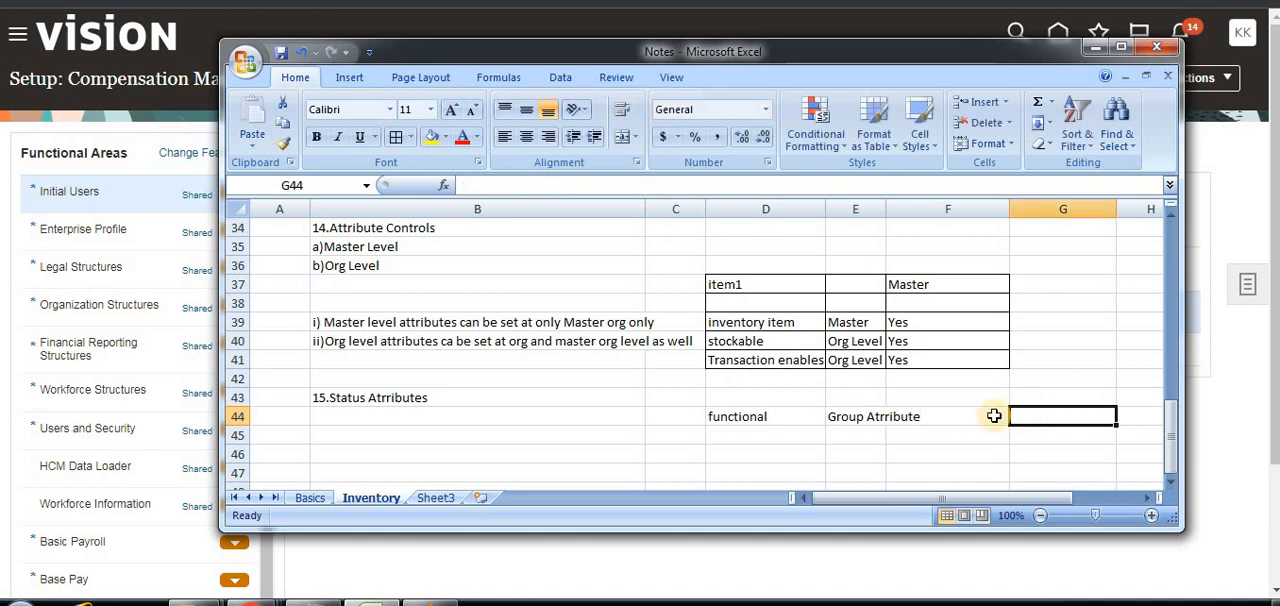
left_click(984, 413)
type("Status")
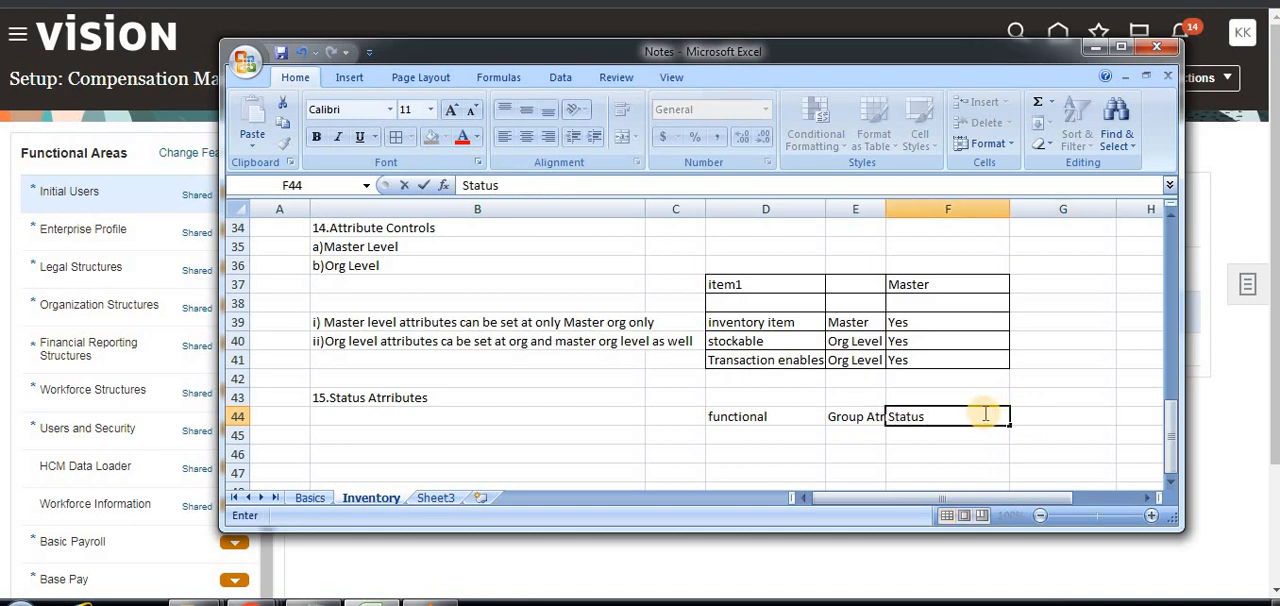
type(" Attribute")
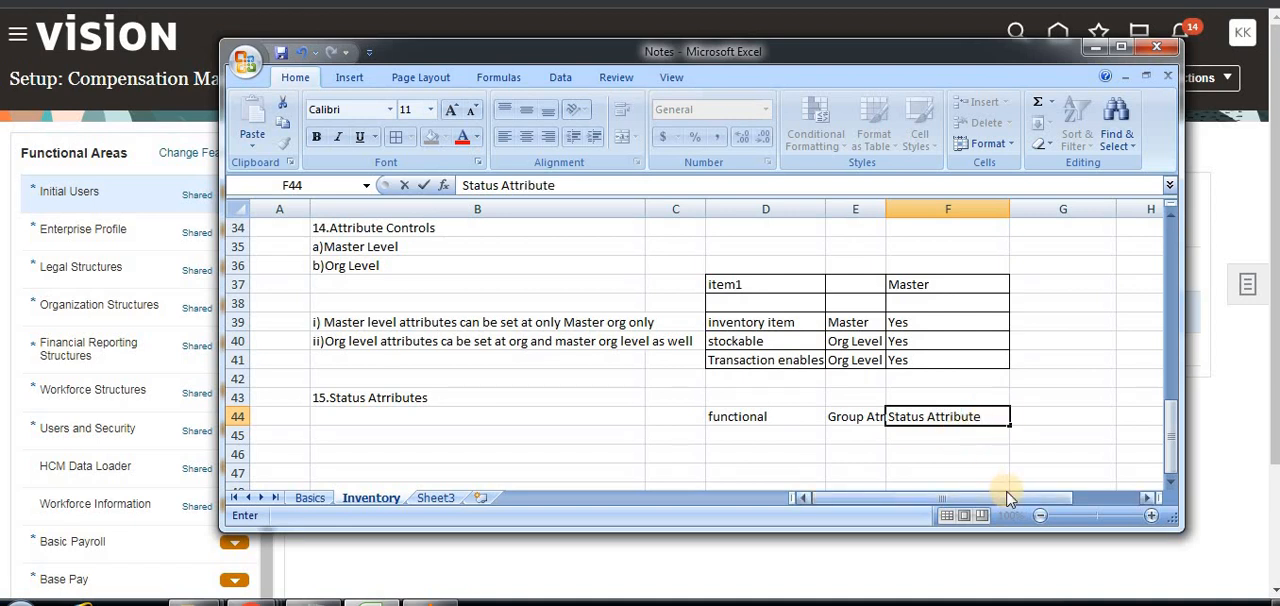
left_click(1050, 417)
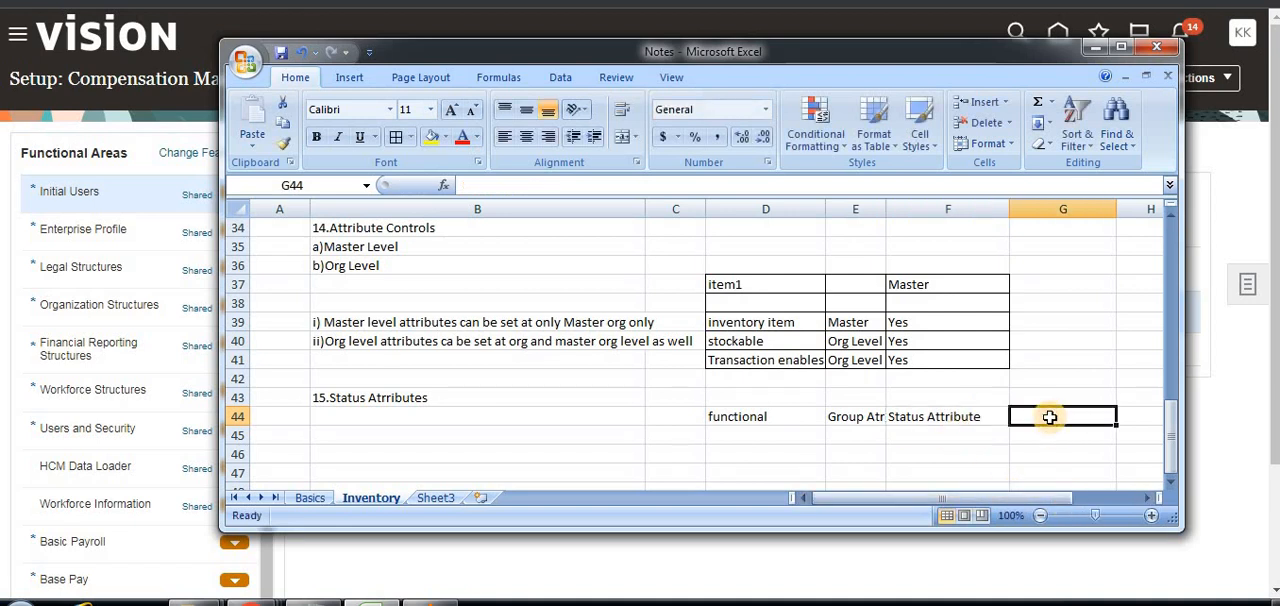
type("Status")
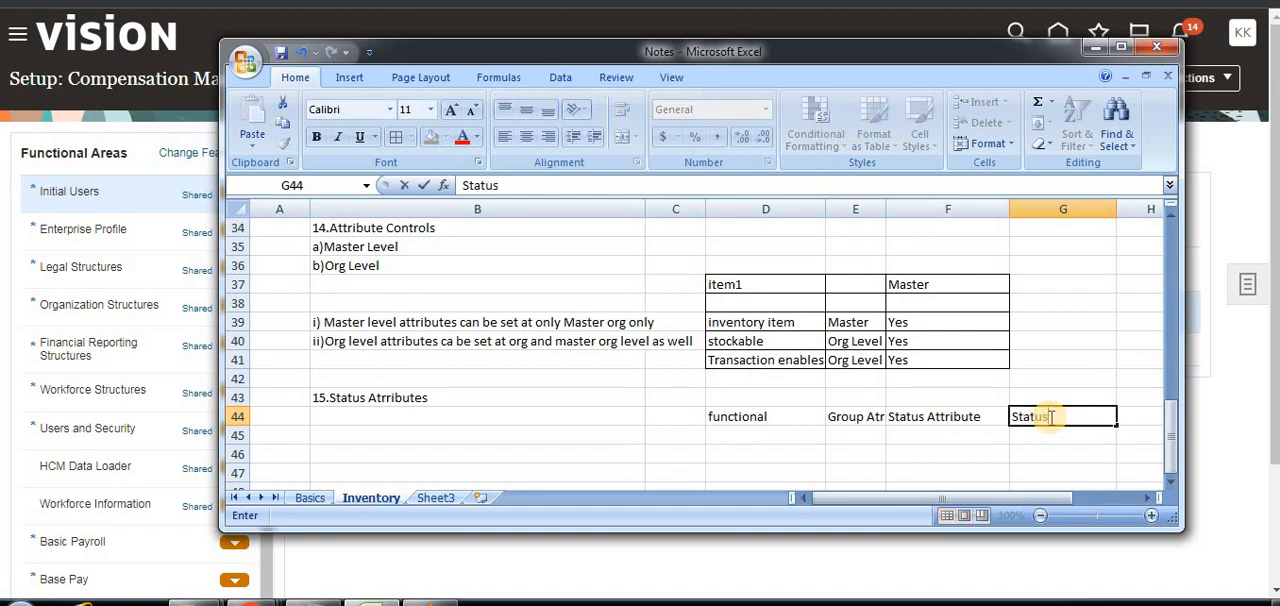
type(" settings")
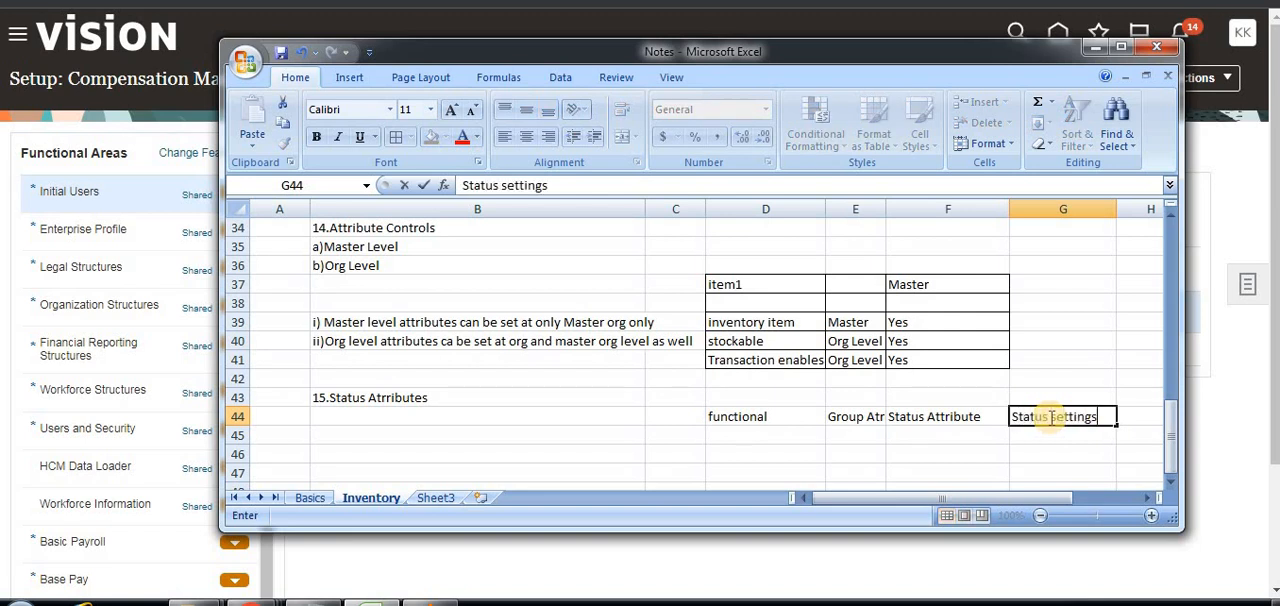
left_click(782, 440)
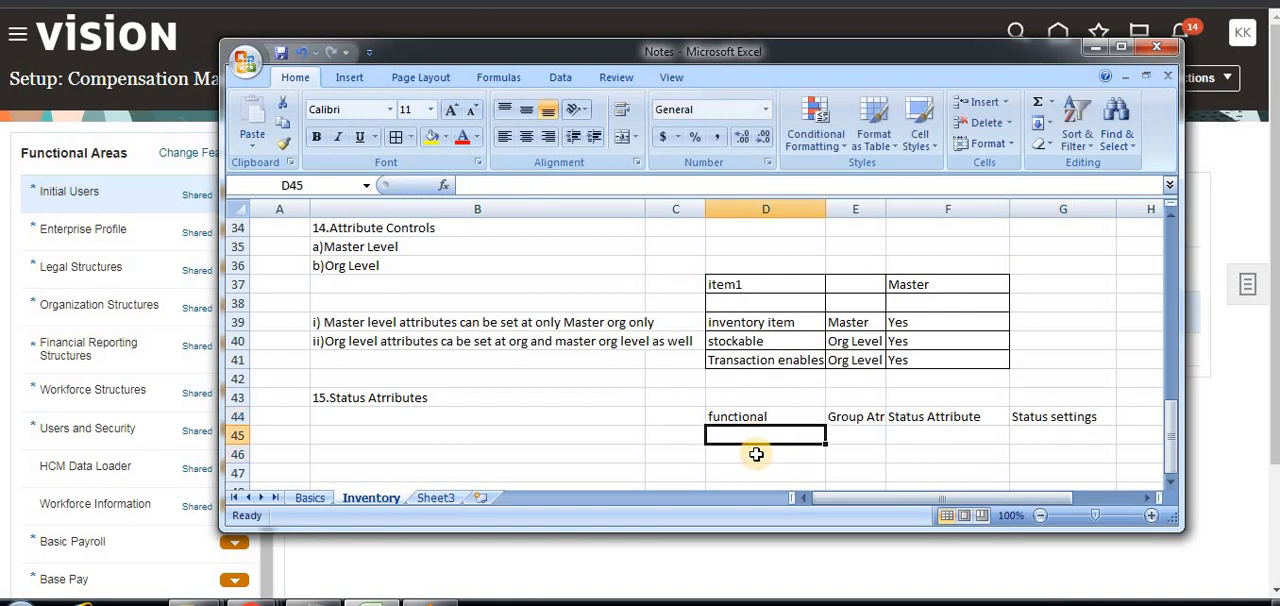
Widen column E enough to fit the full "Group Atrribute" heading.
left_click(758, 418)
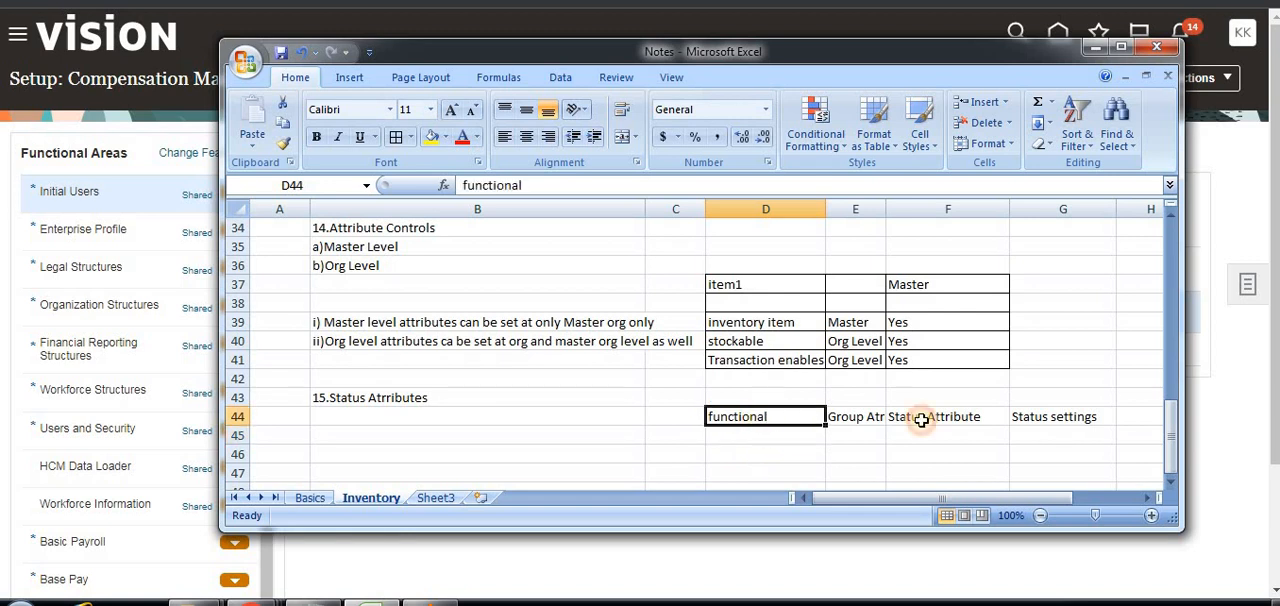
mouse_move(910, 200)
left_mouse_down()
mouse_move(923, 189)
mouse_move(923, 200)
left_mouse_up()
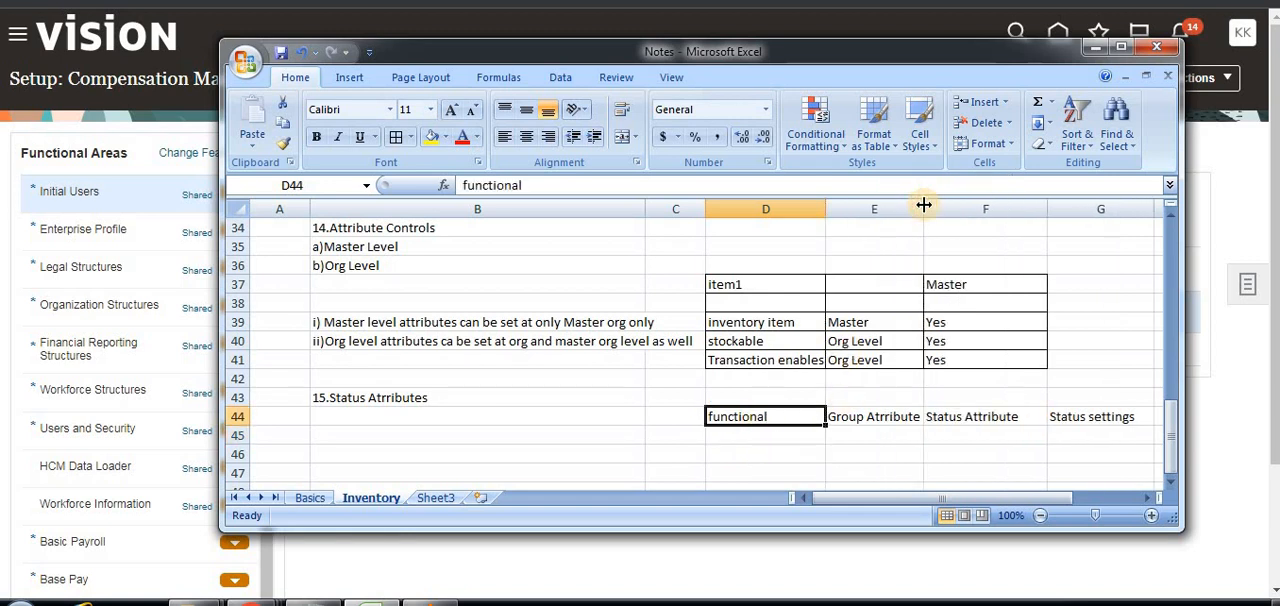
left_click(899, 419)
left_click(990, 417)
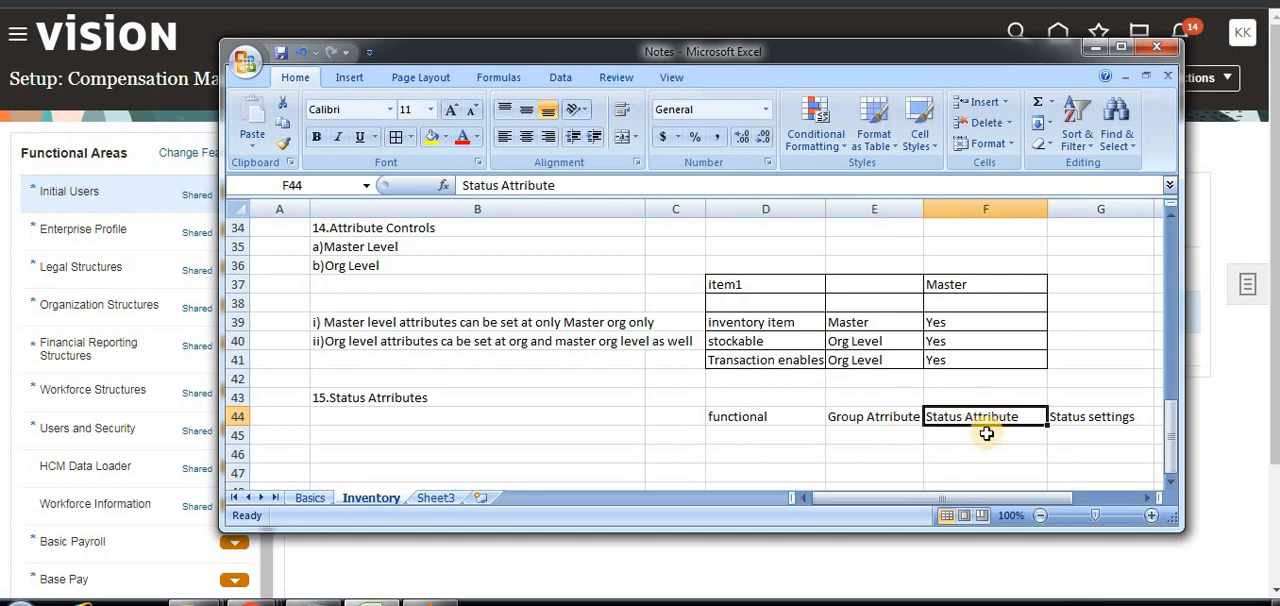
left_click(1100, 432)
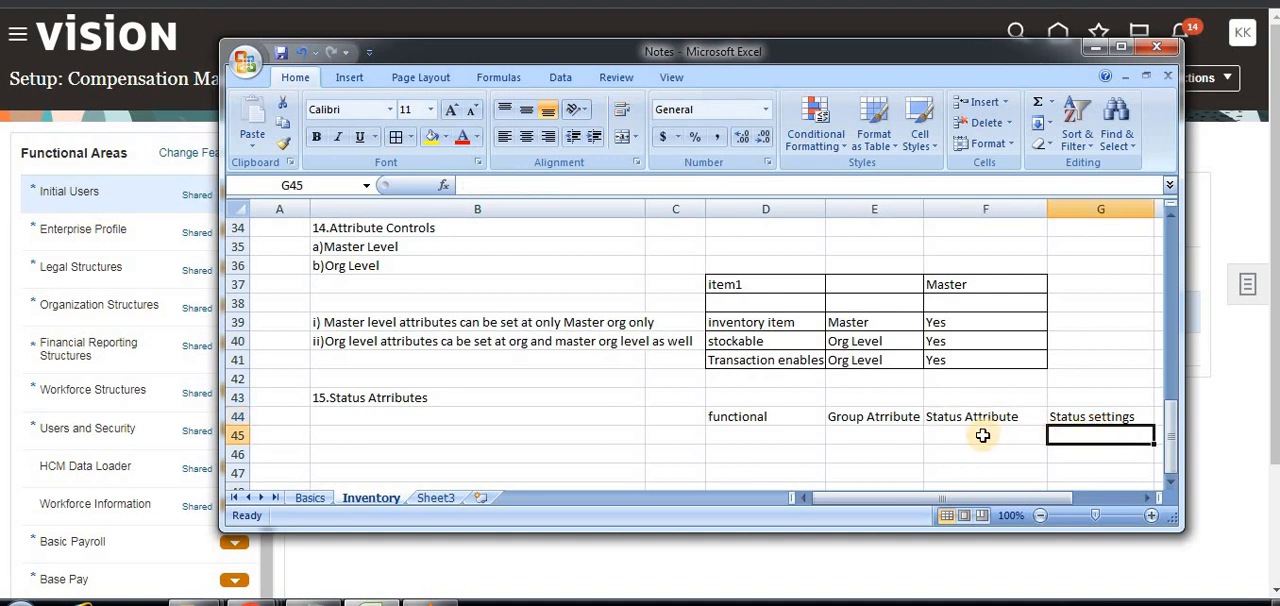
Enter "Inventory" in D45 under the functional heading.
left_click(741, 420)
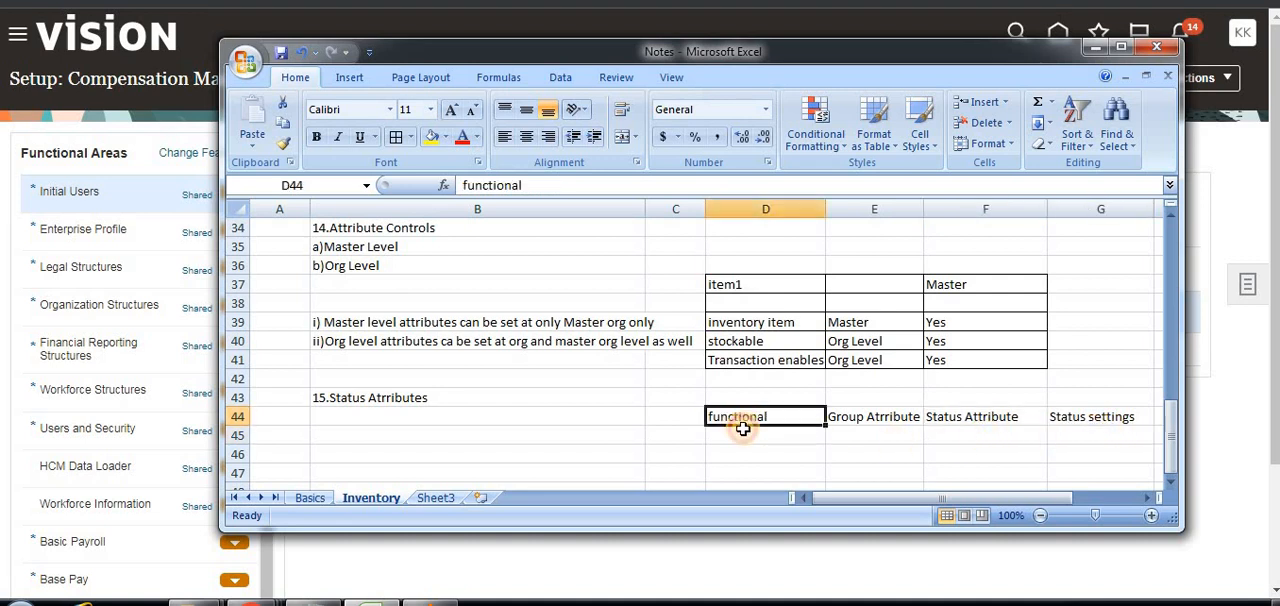
left_click(745, 440)
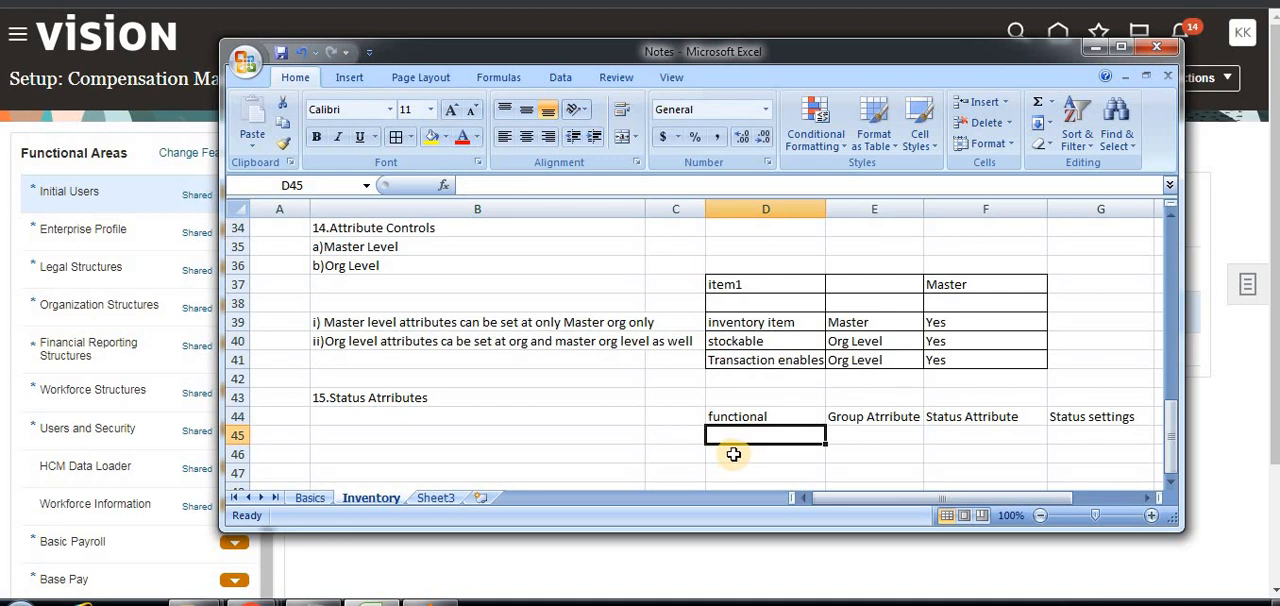
type("Invent")
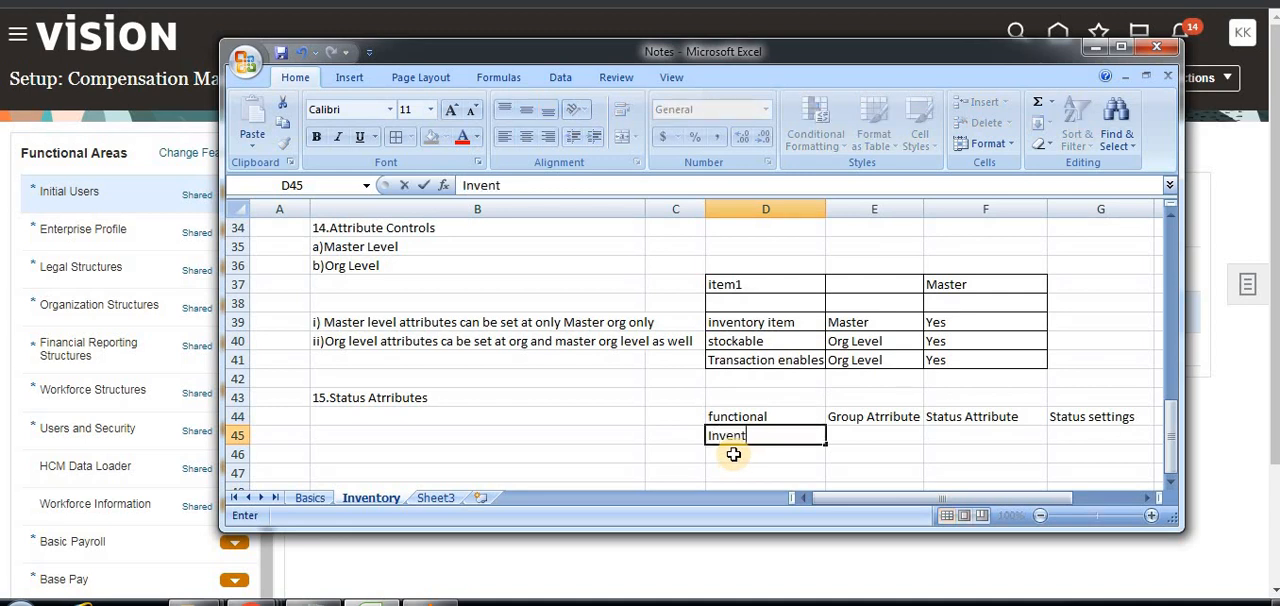
type("ory")
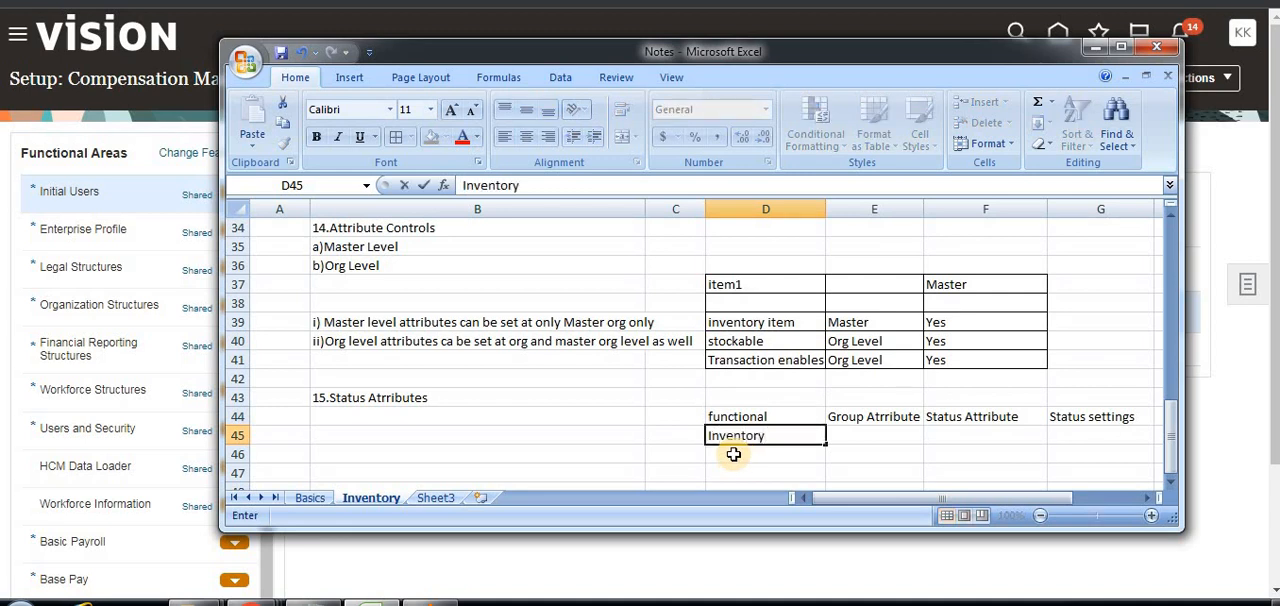
Enter "Inventory Item" in E45 under the Group Atrribute heading.
left_click(873, 421)
left_click(874, 440)
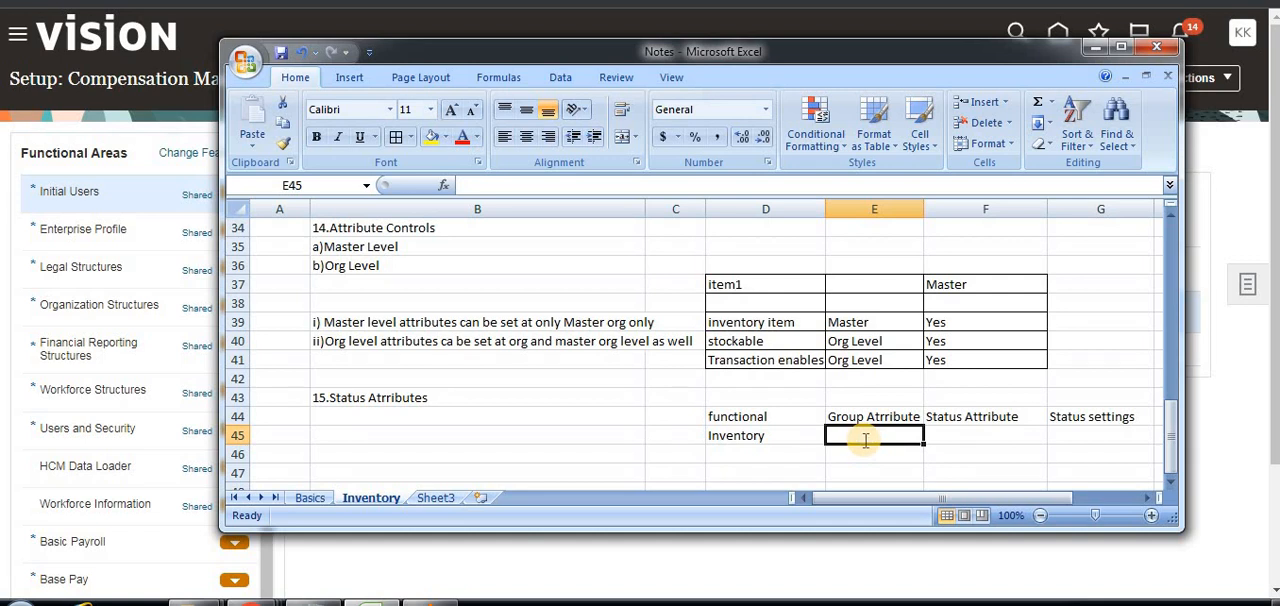
type("Invento")
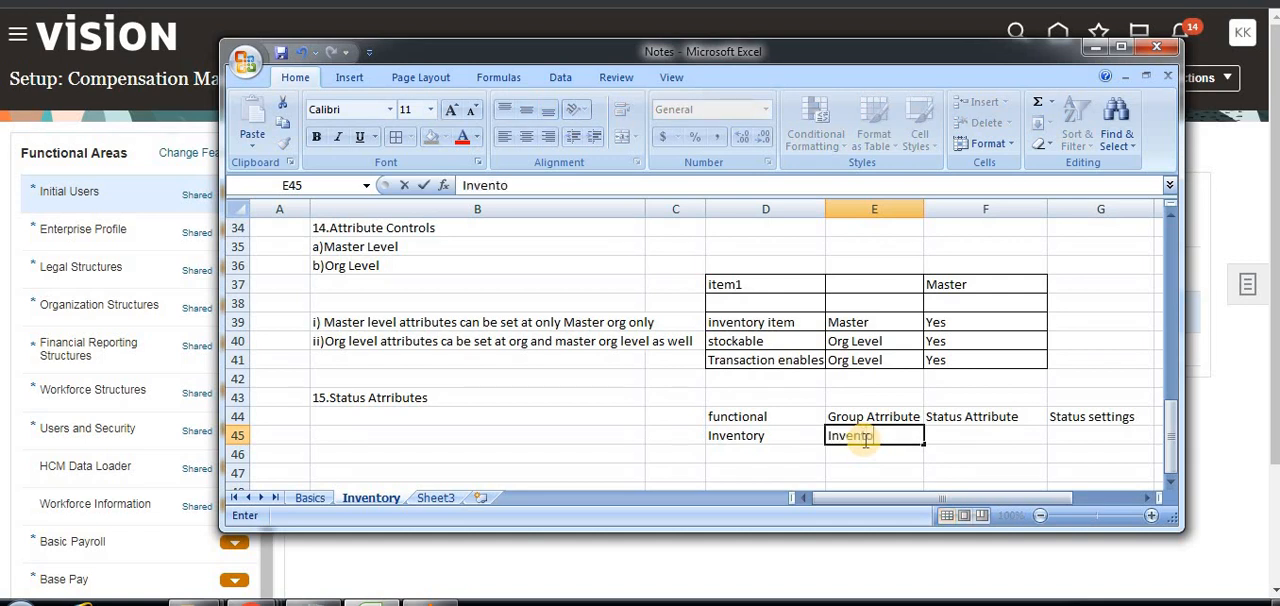
type("ry Item")
left_click(968, 440)
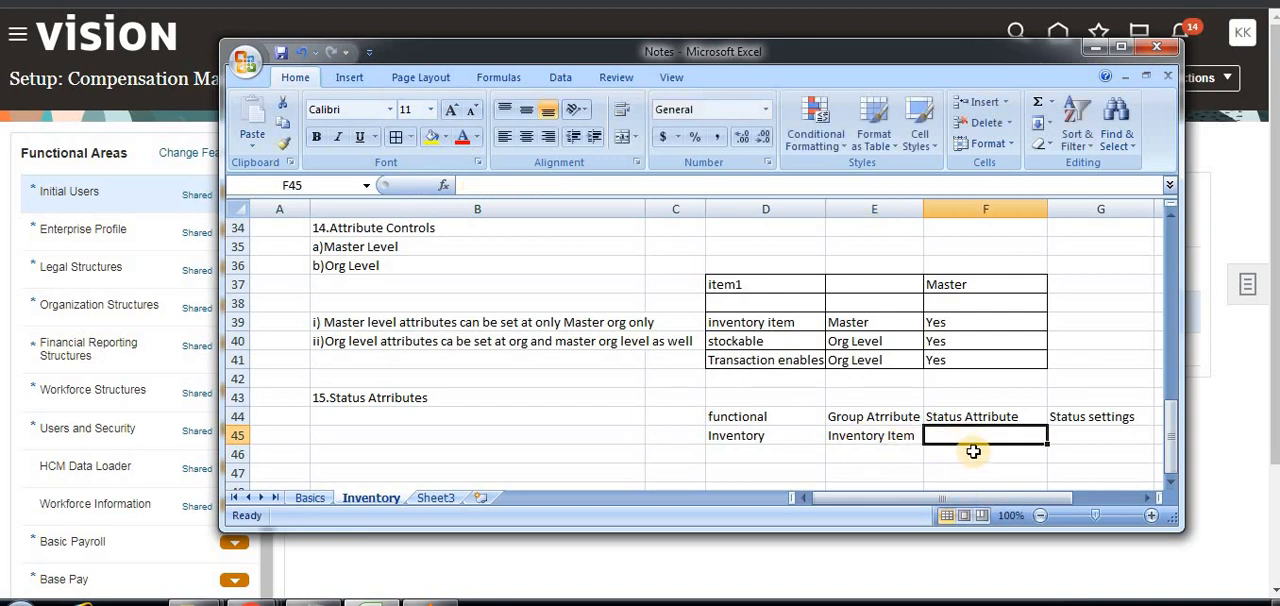
type("sto")
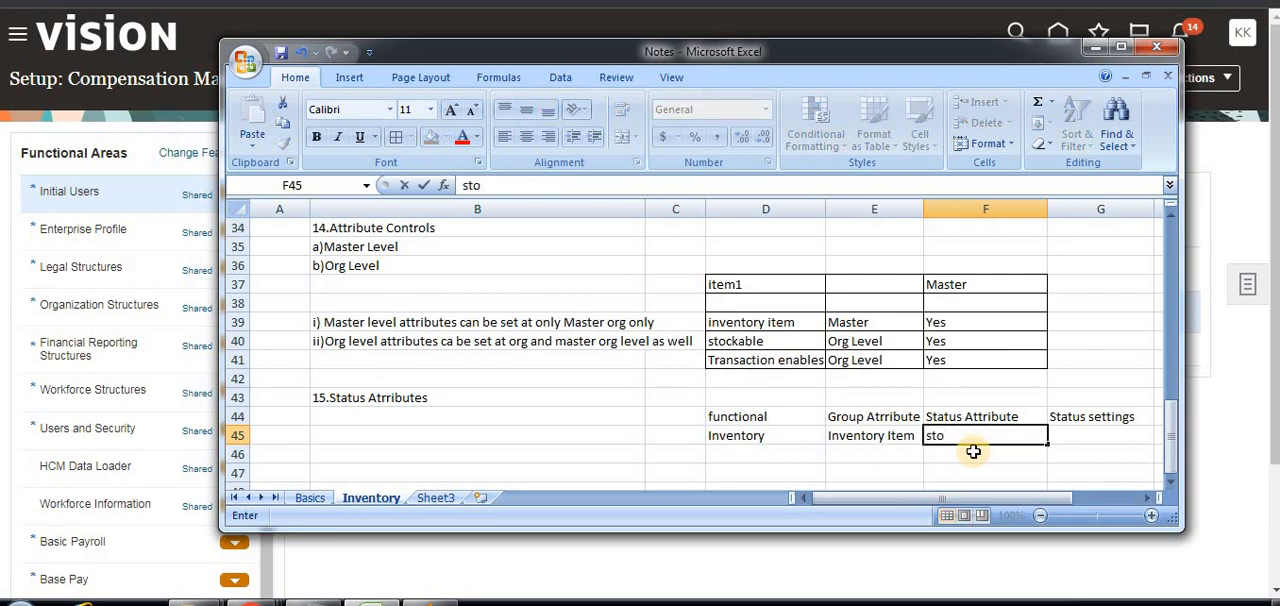
key("BackSpace")
key("BackSpace")
left_click(884, 437)
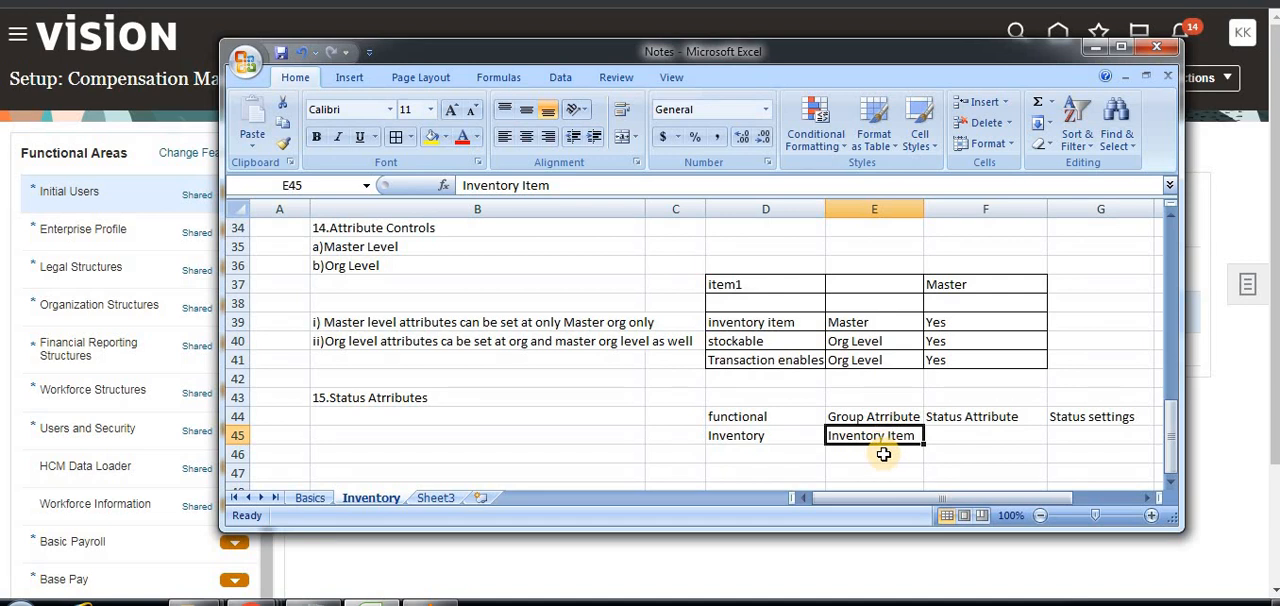
Enter "stocked" in F45 as the first status attribute.
left_click(959, 439)
type("sto")
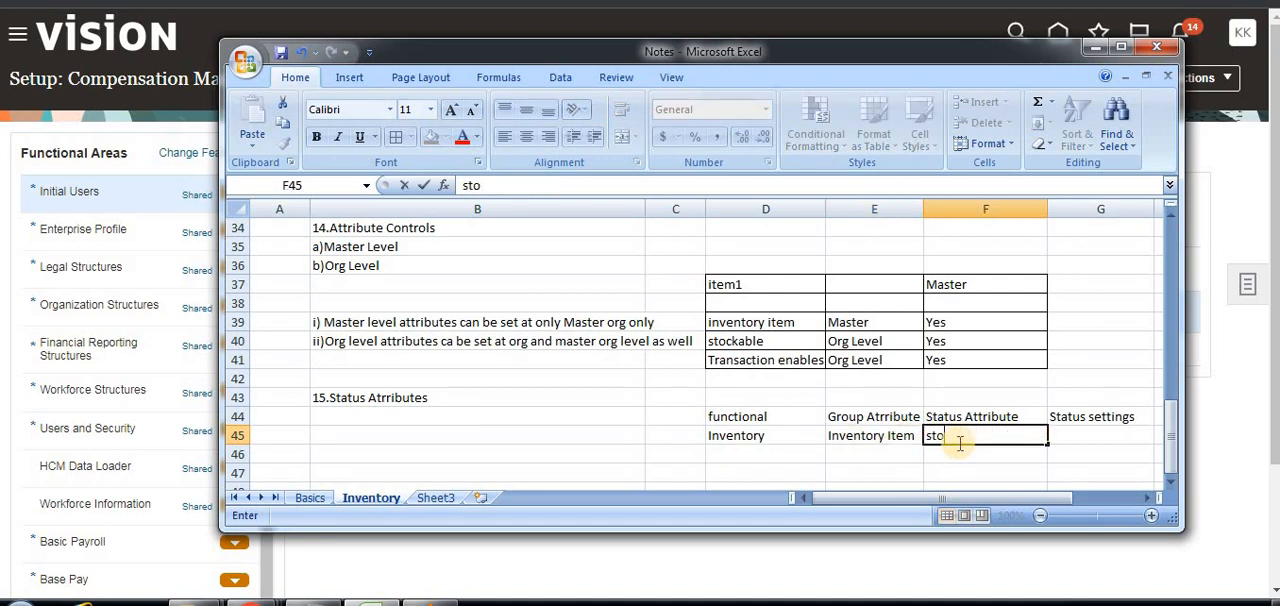
type("cked")
Enter "transaction enabled" in F46 as the second status attribute.
left_click(952, 457)
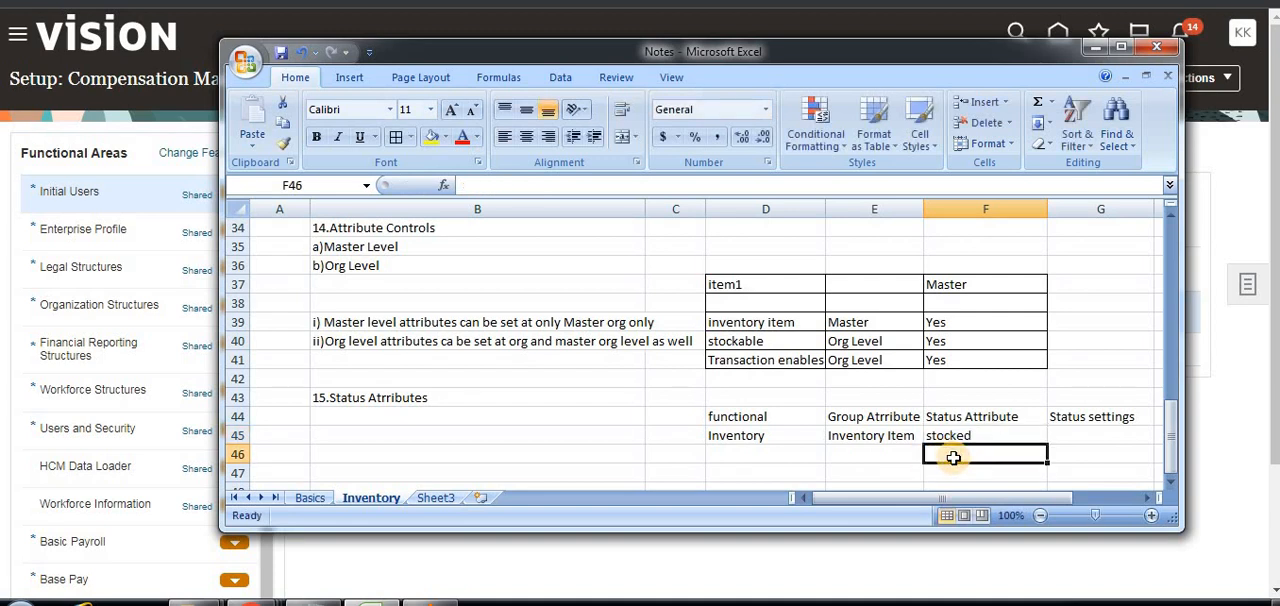
type("tra")
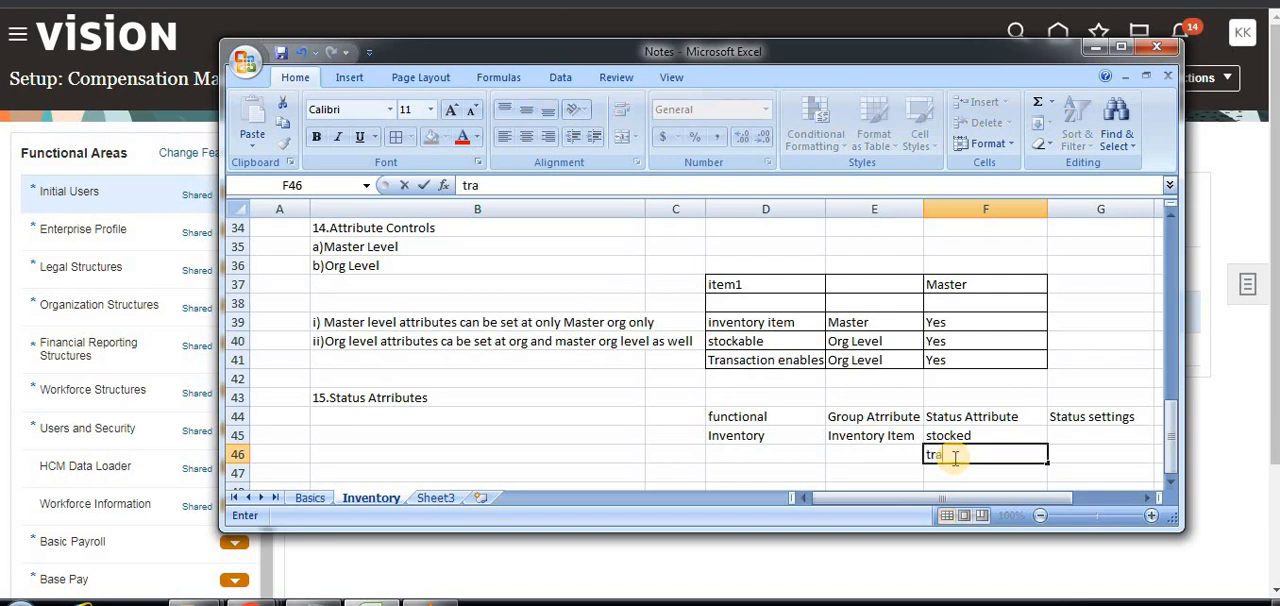
type("nsaction enabe")
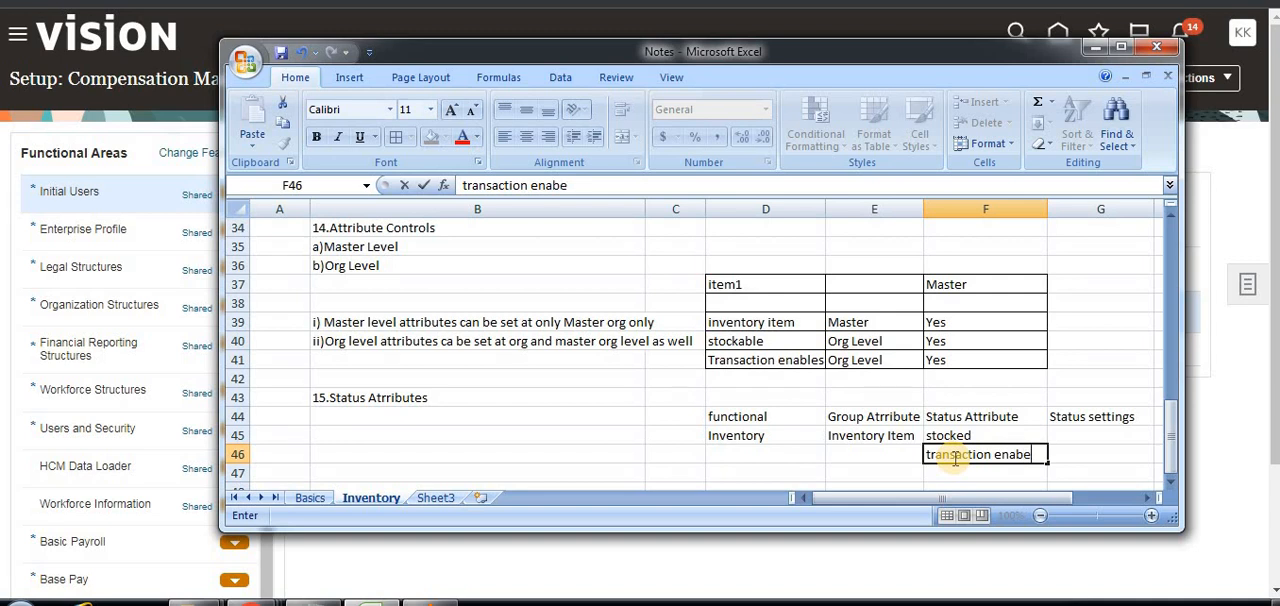
type("dled")
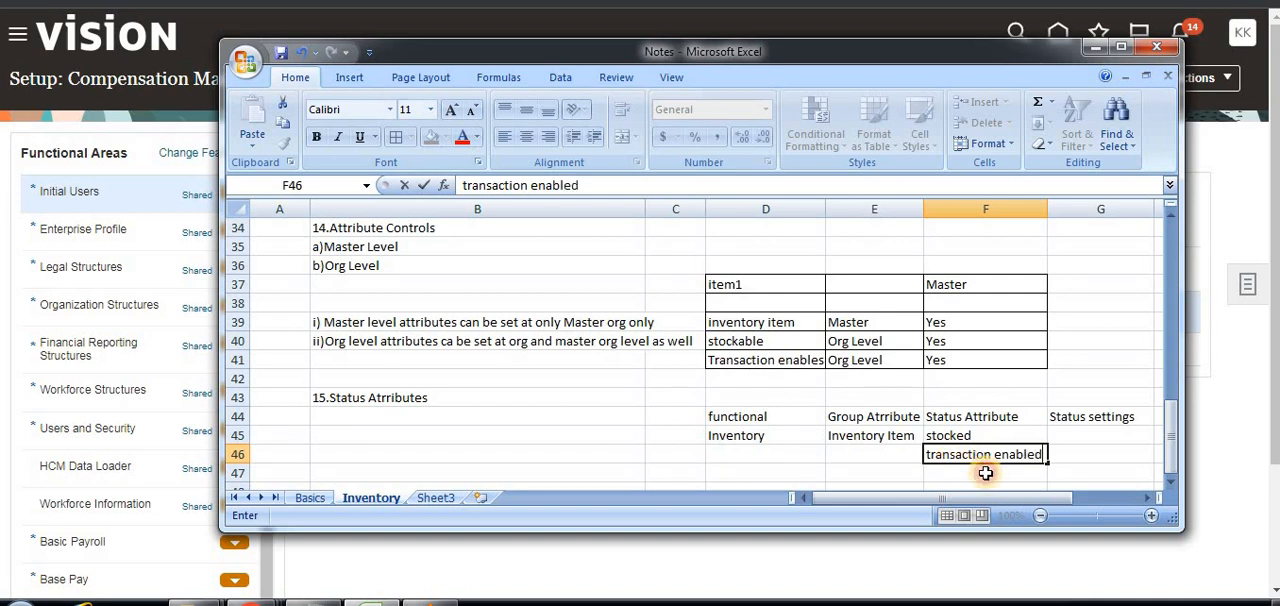
key("Return")
left_click(897, 435)
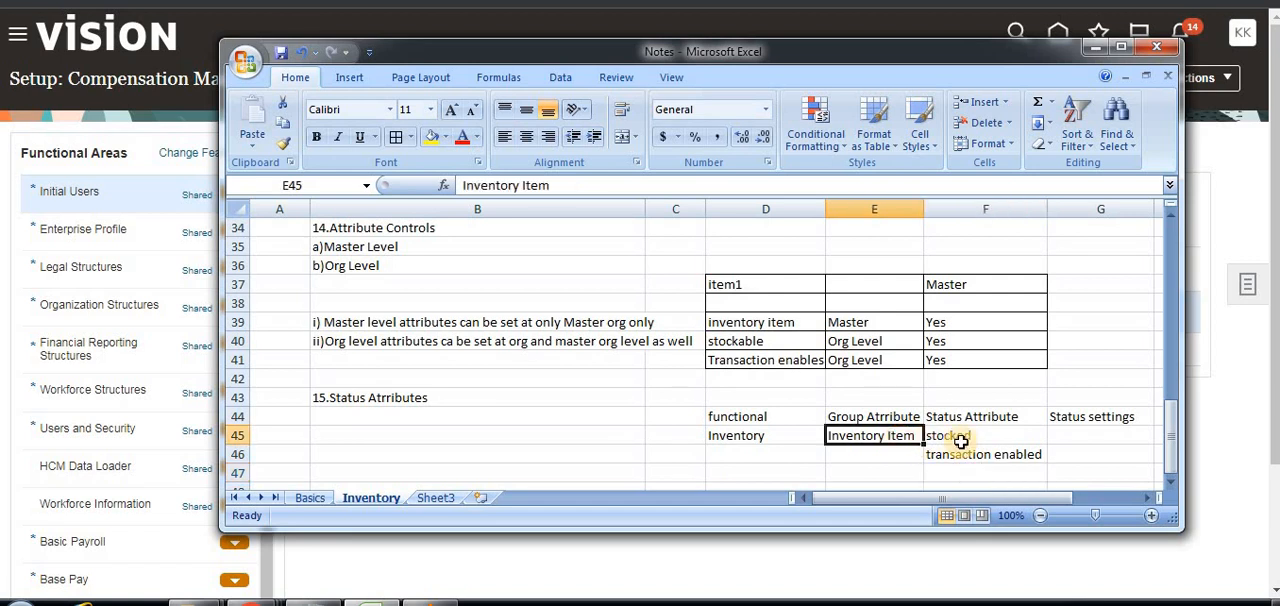
left_click(960, 441)
left_click(958, 456)
left_click(897, 443)
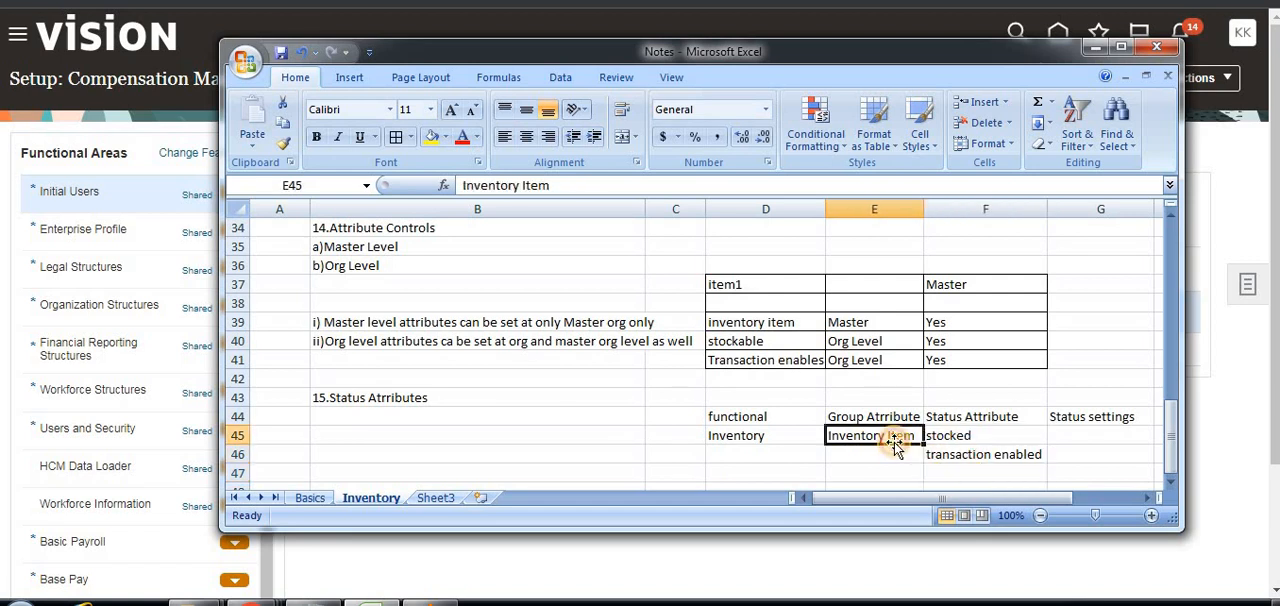
Enter "None,Inherited,Default" in G45 under the Status settings heading.
scroll(886, 450, "down", 1)
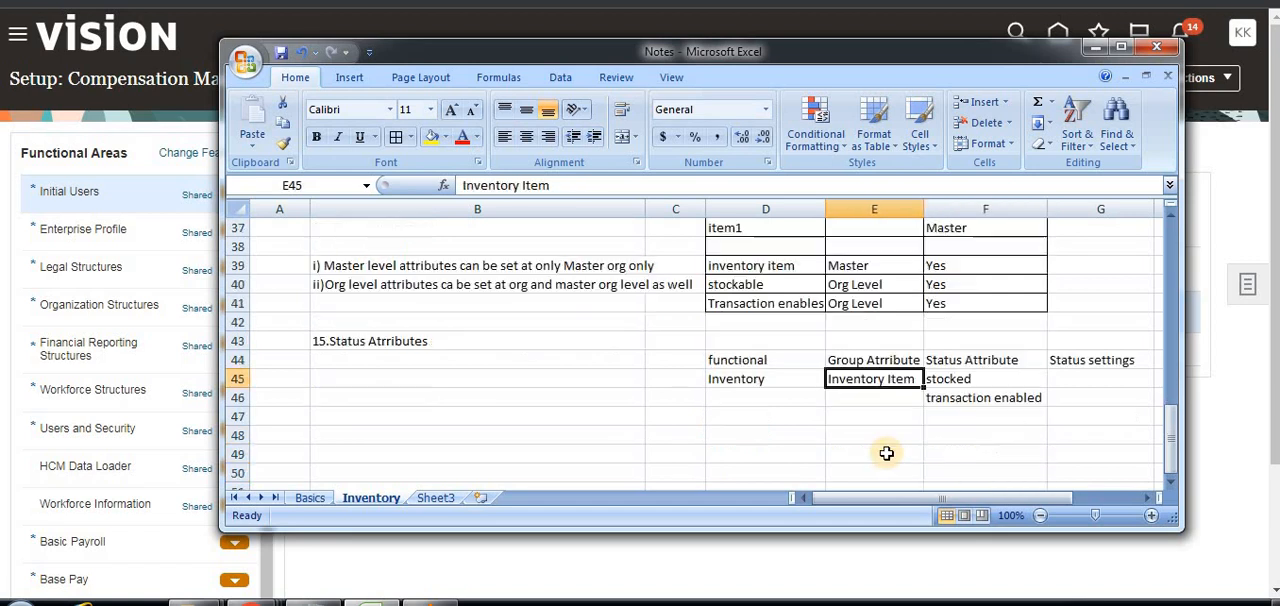
left_click(1051, 397)
left_click(879, 384)
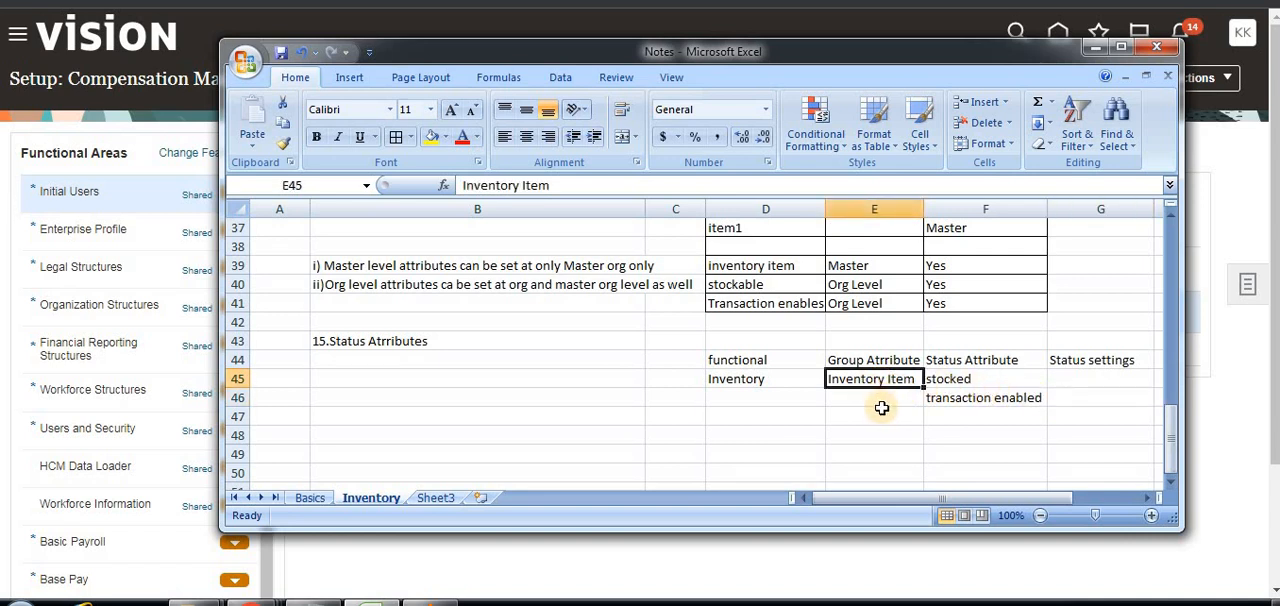
left_click(948, 396)
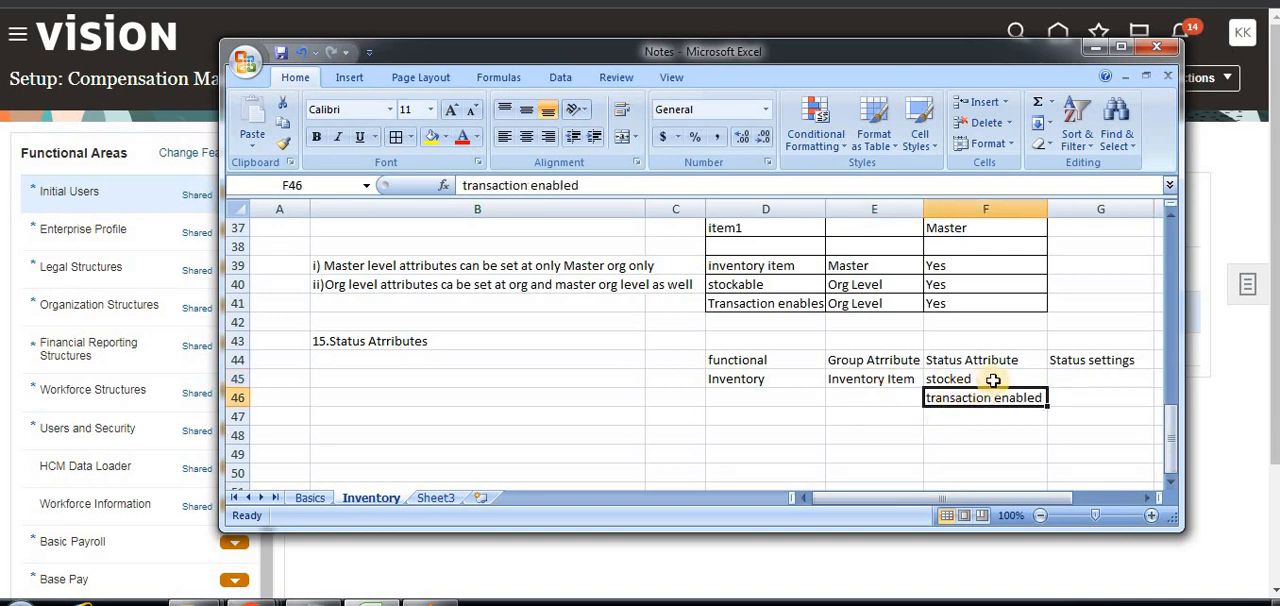
left_click(1063, 380)
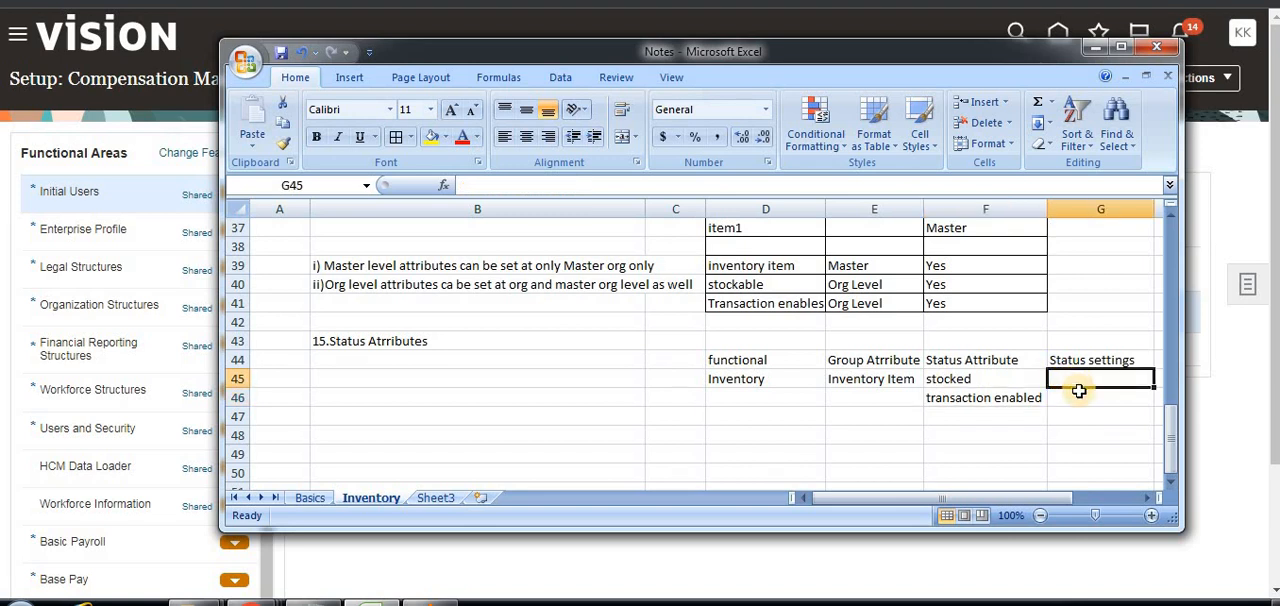
type("None,")
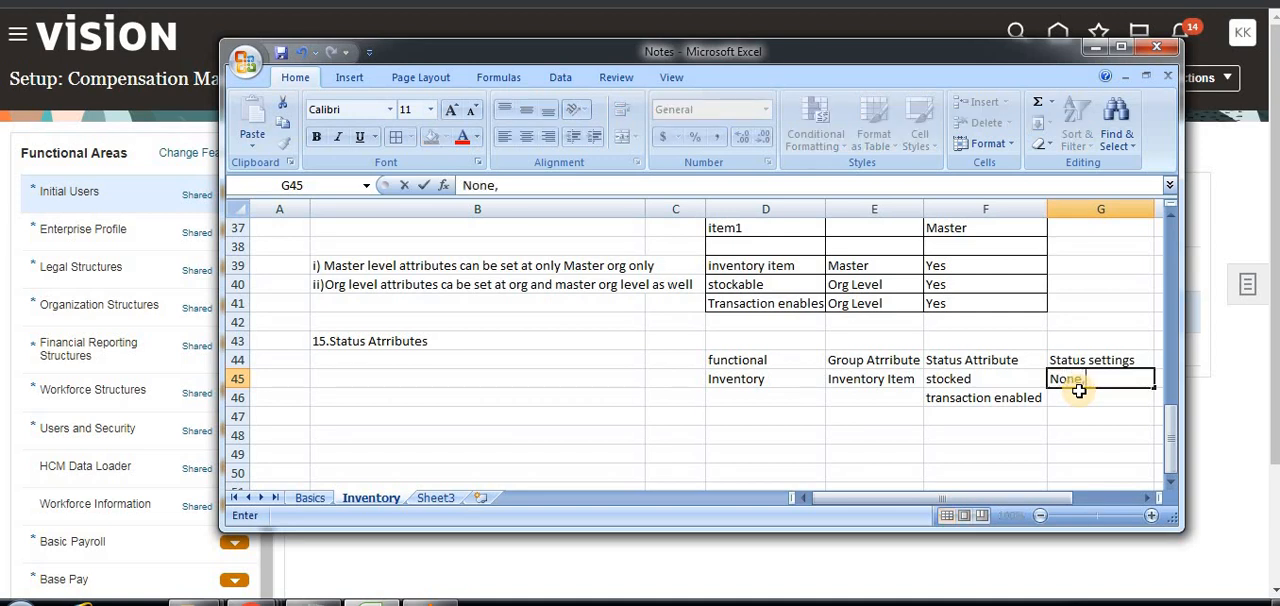
type("In")
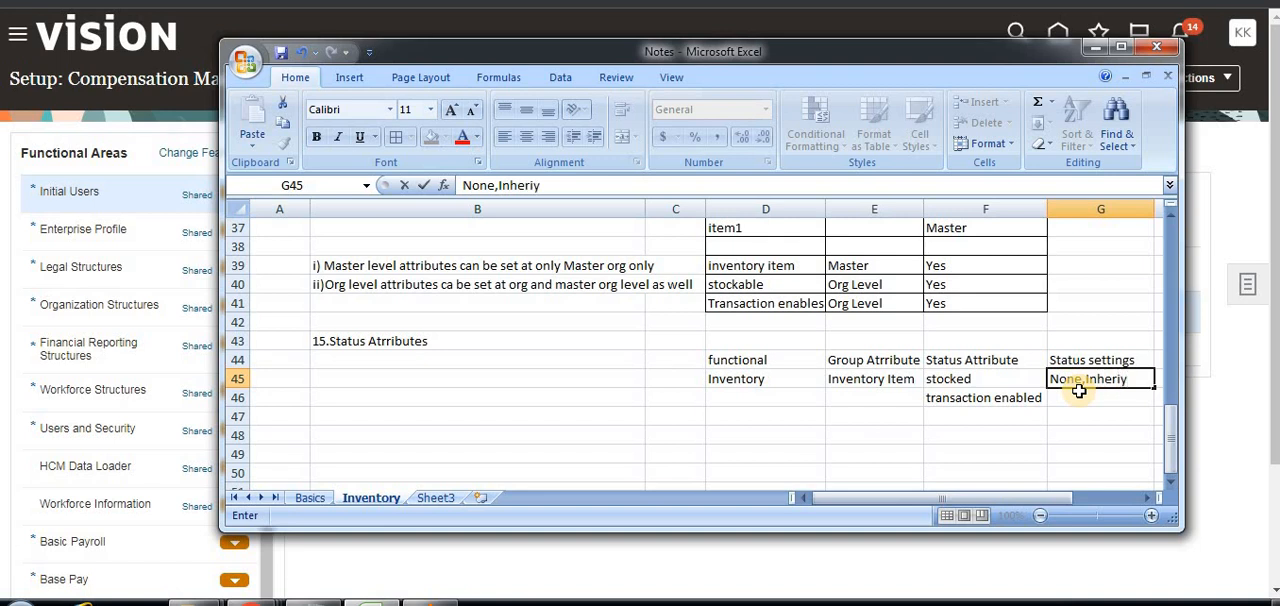
type("herited,Defaulte")
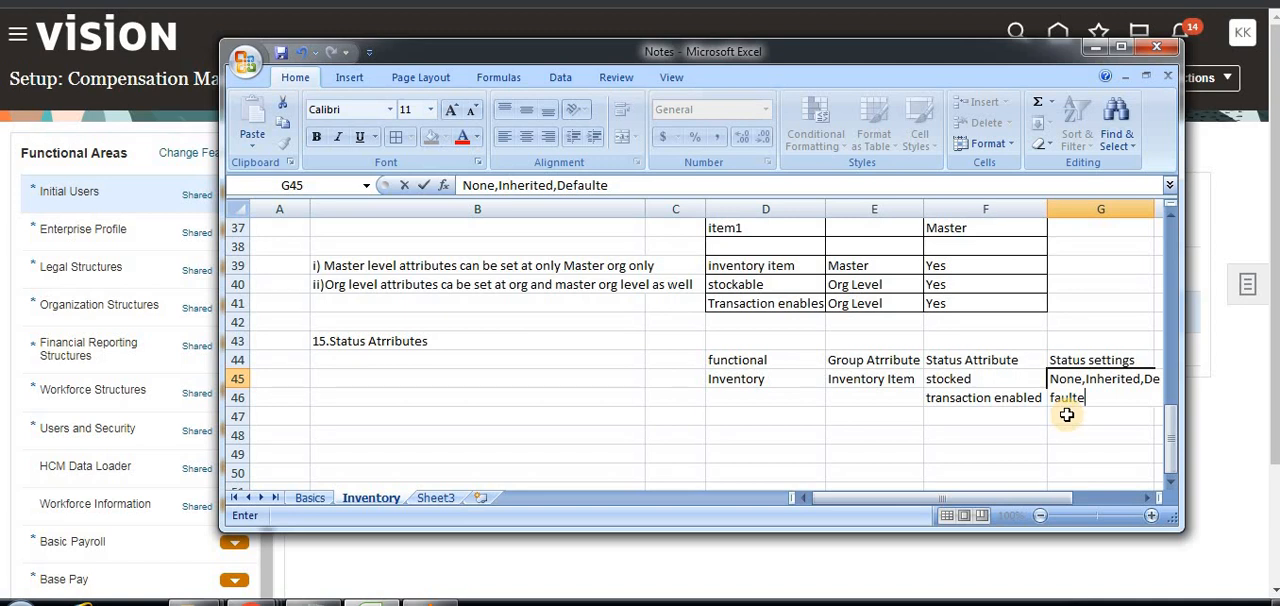
key("BackSpace")
left_click(985, 431)
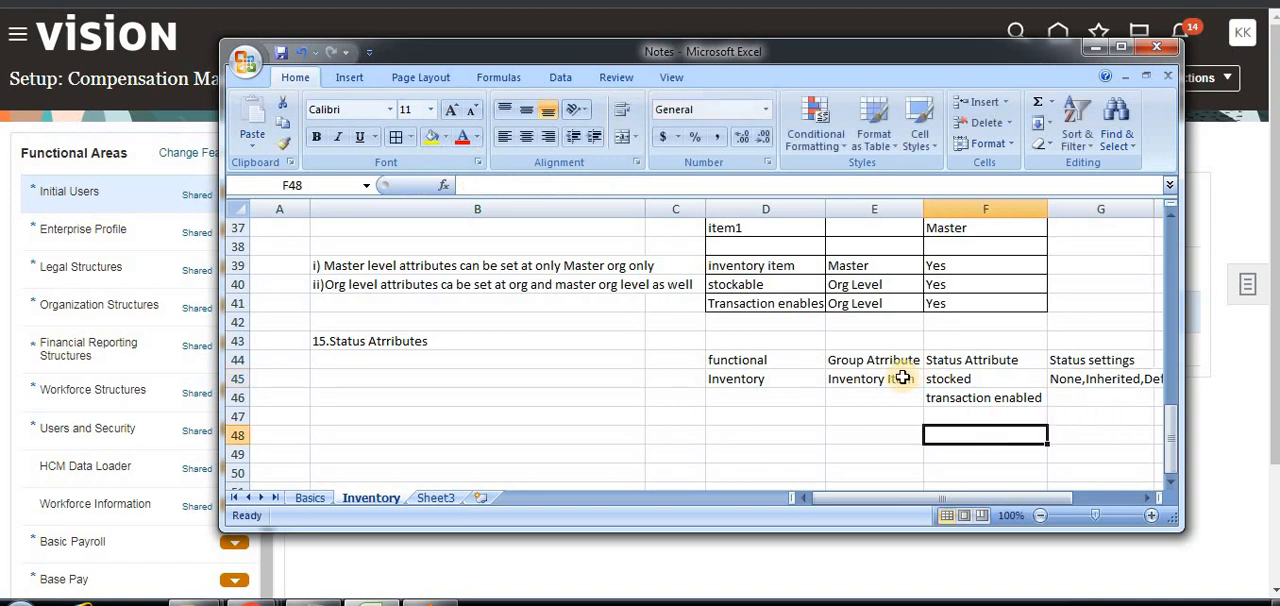
Review how the Inventory Item group attribute relates to the stocked and transaction enabled status attributes and their status settings.
left_click(903, 378)
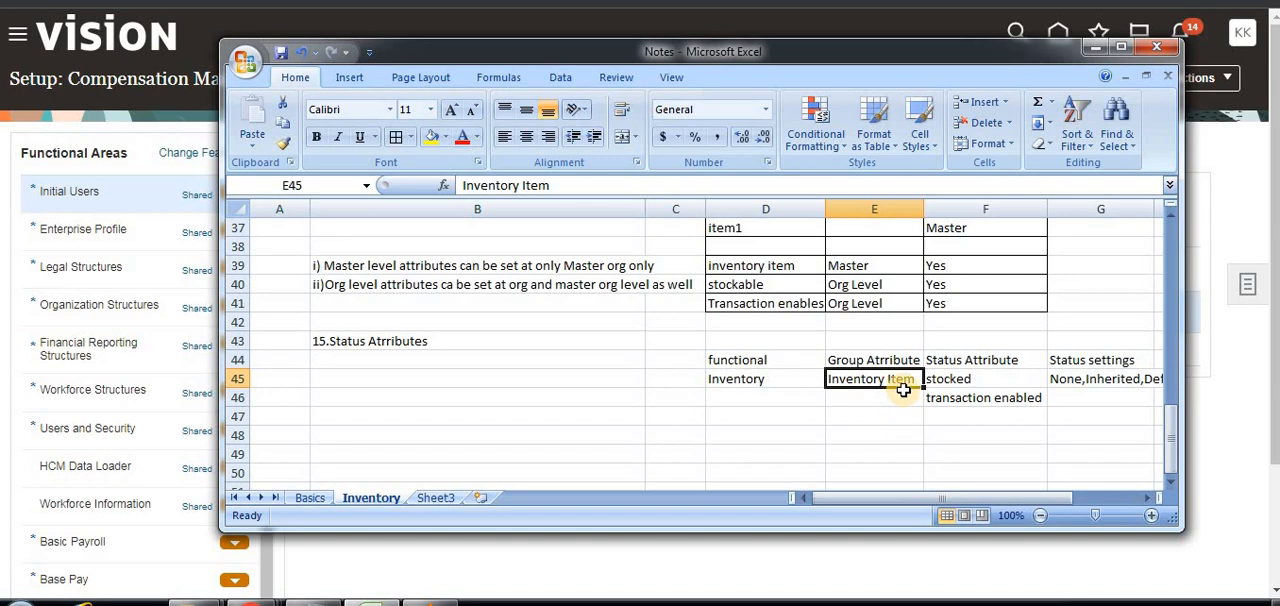
left_click(978, 383)
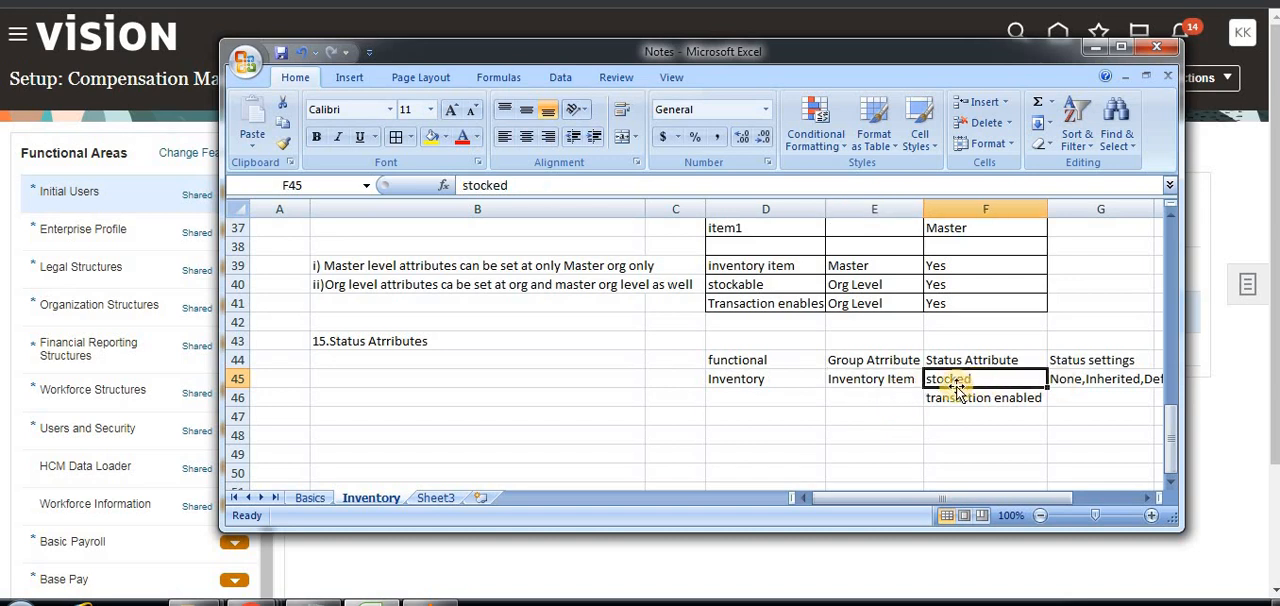
left_click(890, 388)
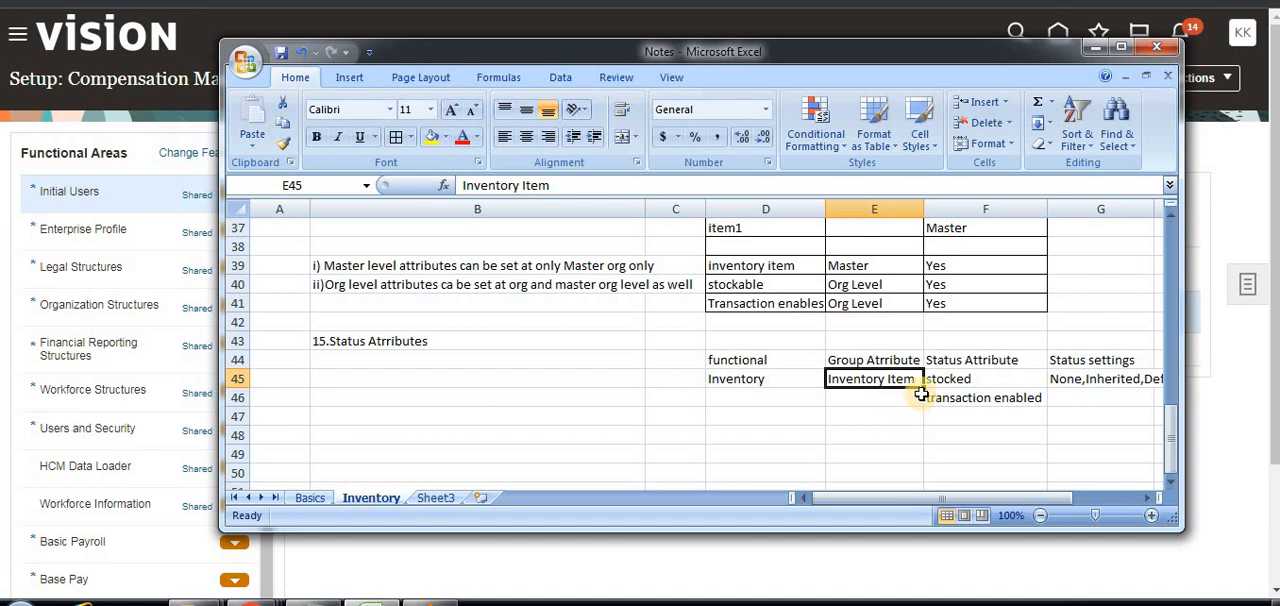
left_click(961, 382)
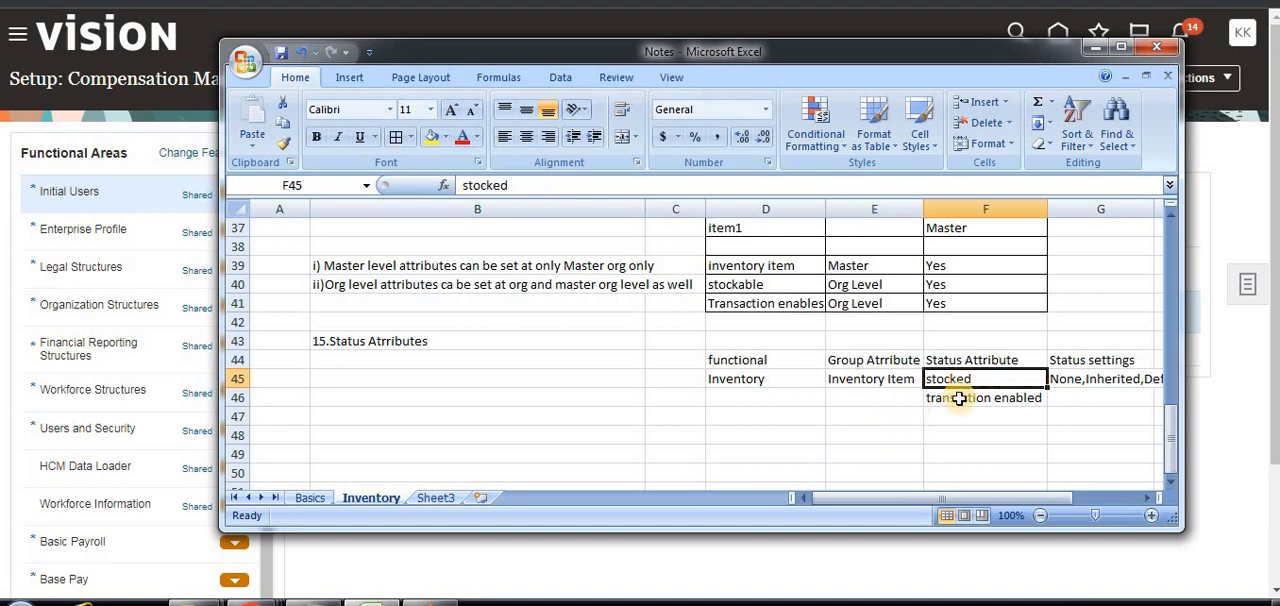
left_click(958, 401)
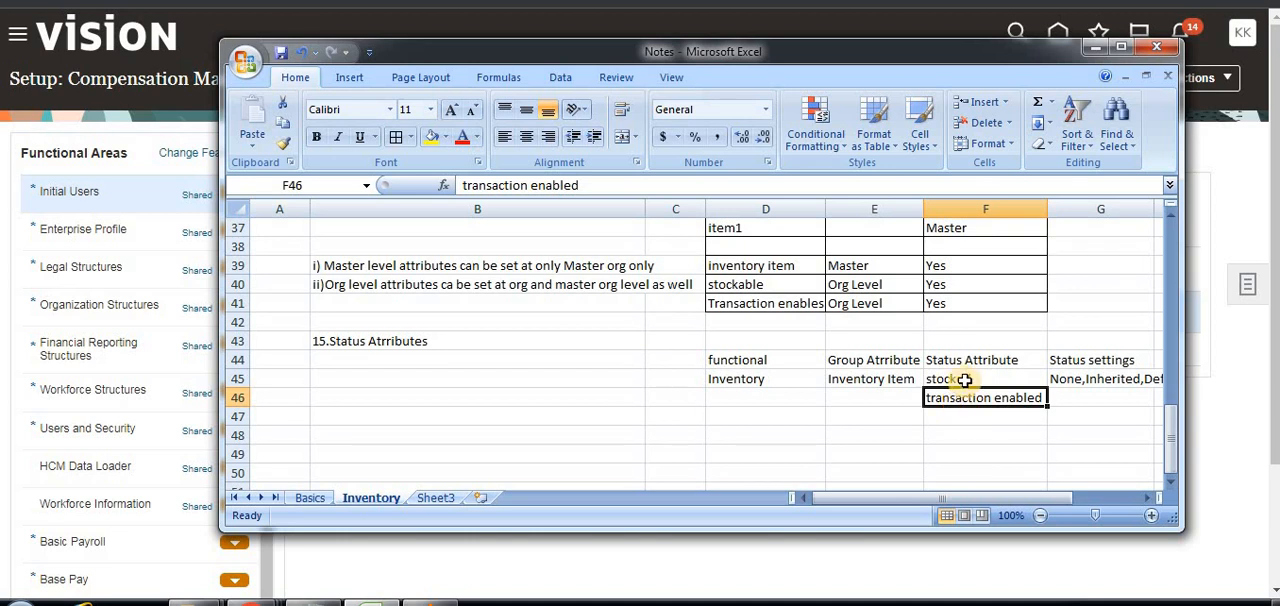
left_click(1078, 381)
left_click(995, 383)
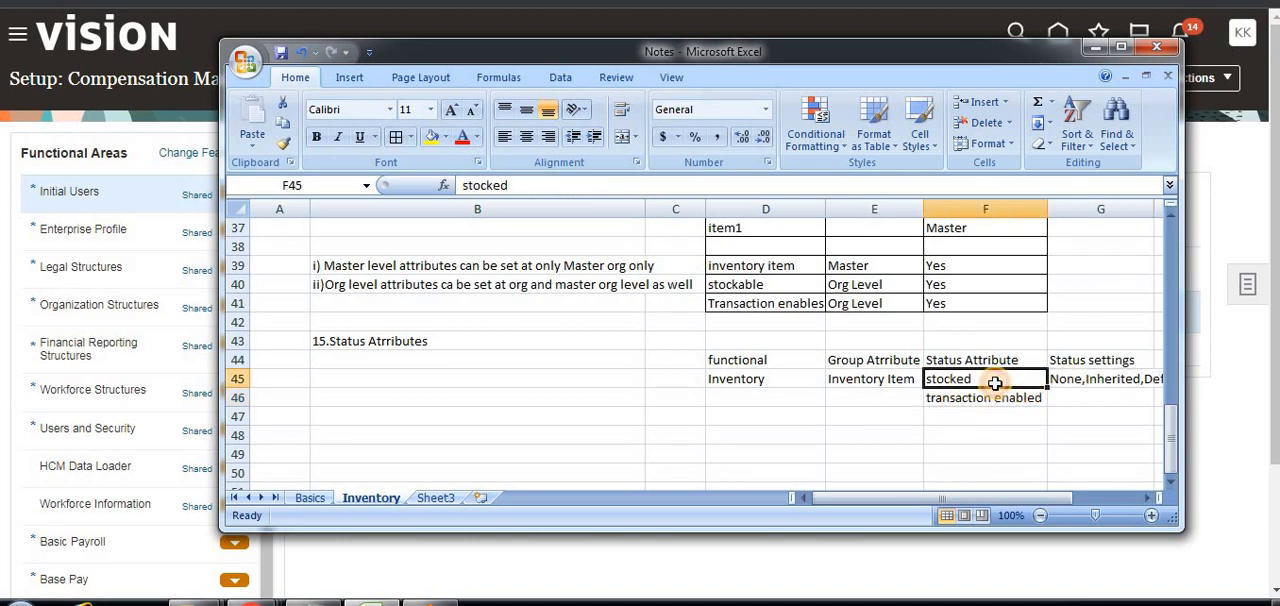
left_click(997, 420)
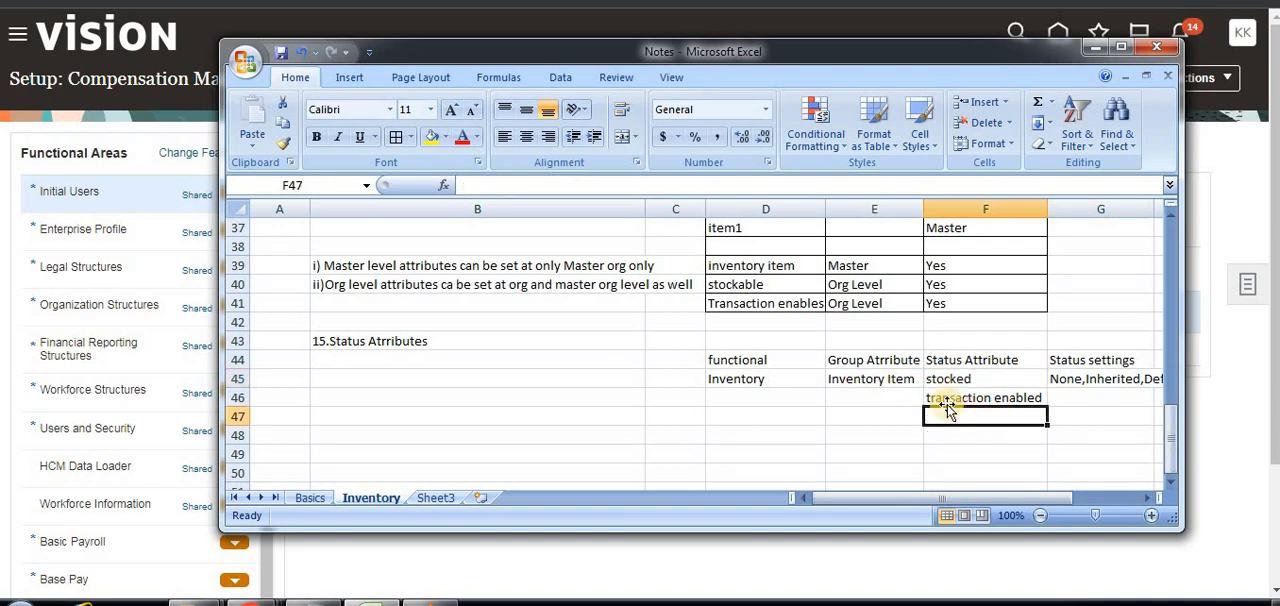
left_click(1068, 382)
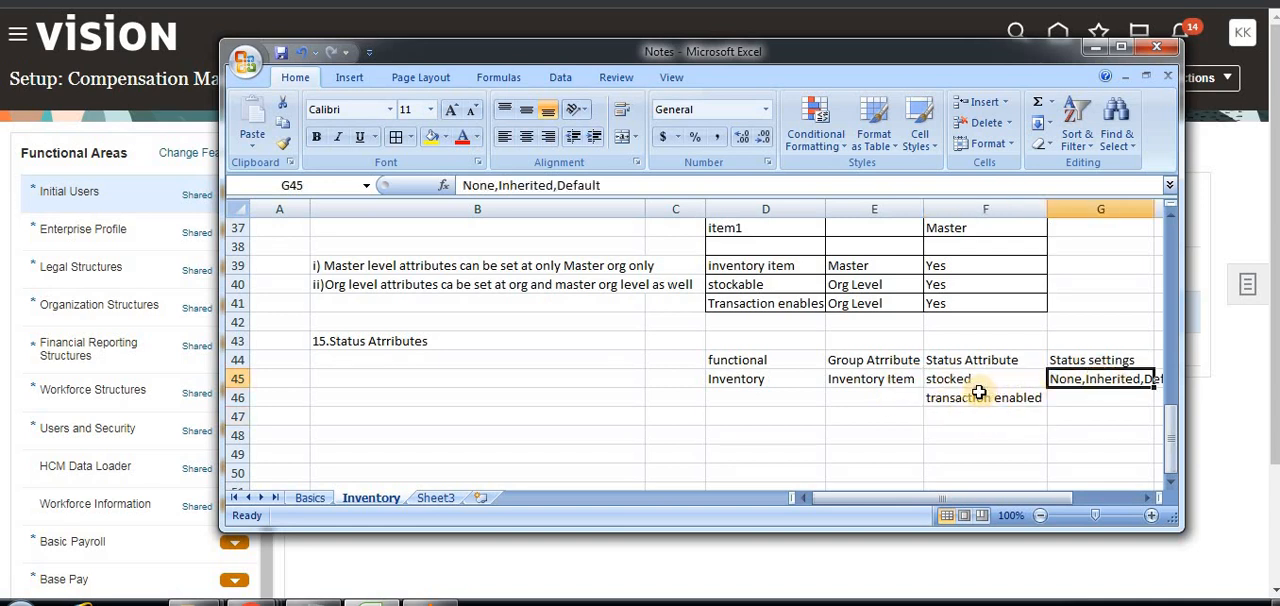
left_click(978, 397)
left_click(971, 383)
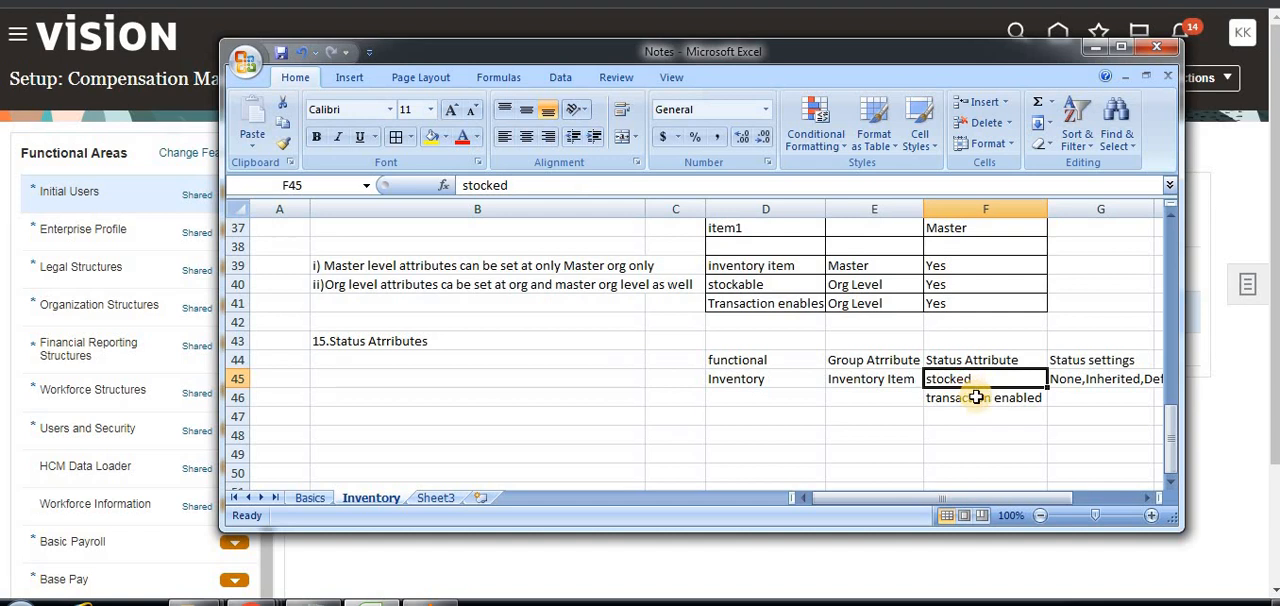
left_click(976, 397)
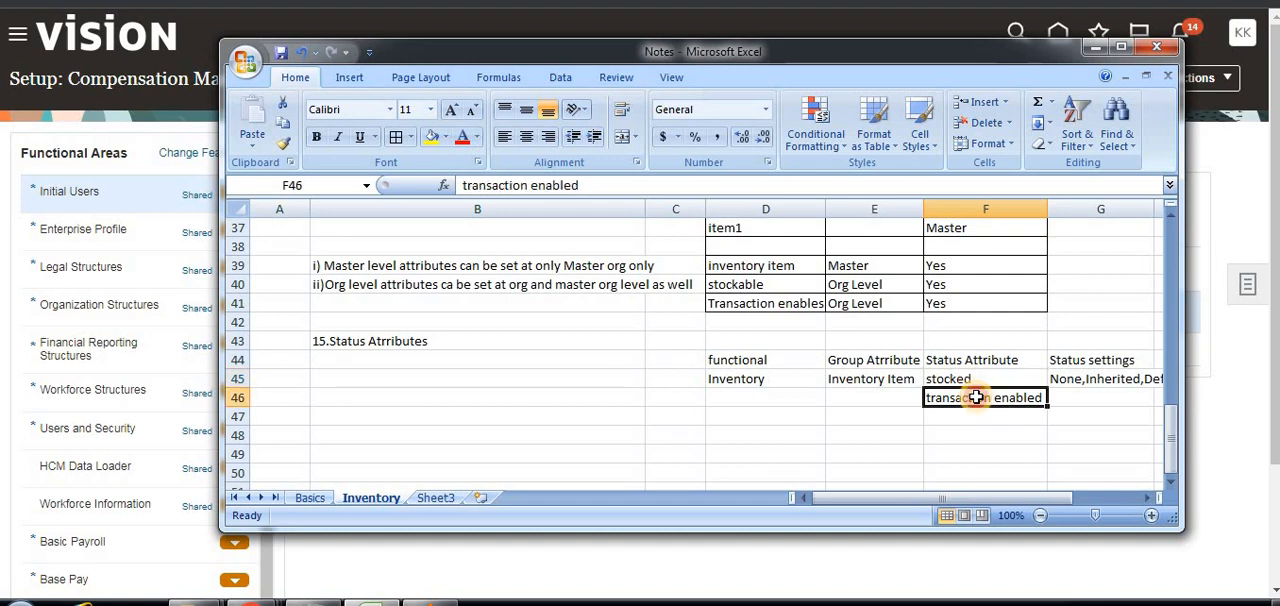
left_click(886, 382)
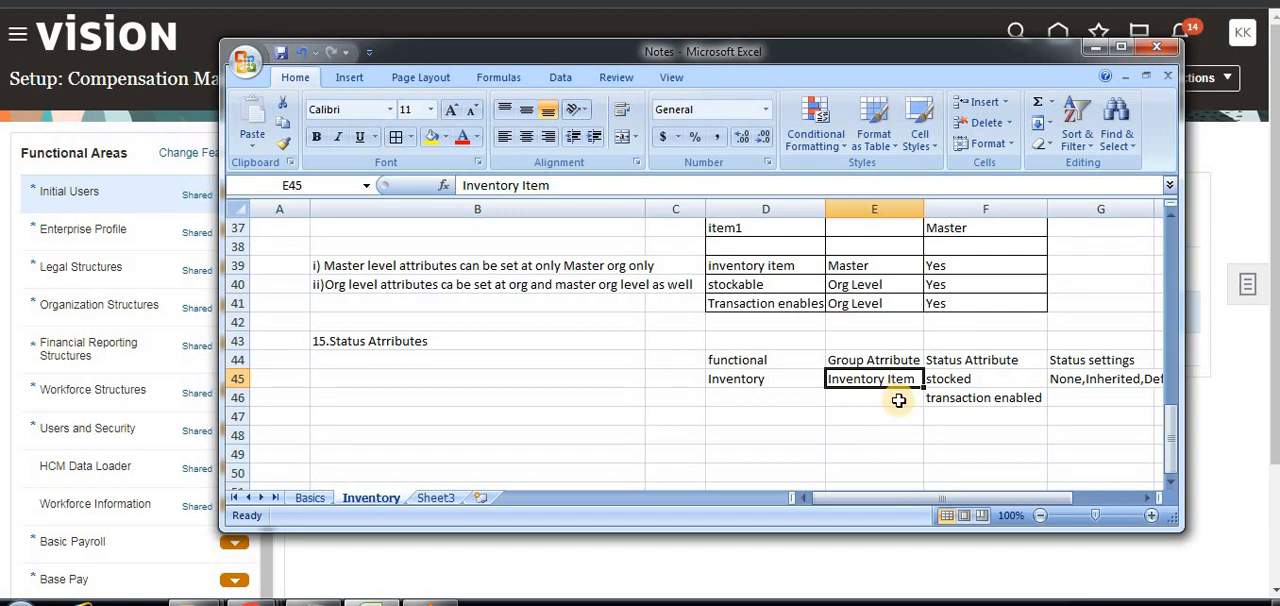
left_click(962, 385)
left_click(960, 402)
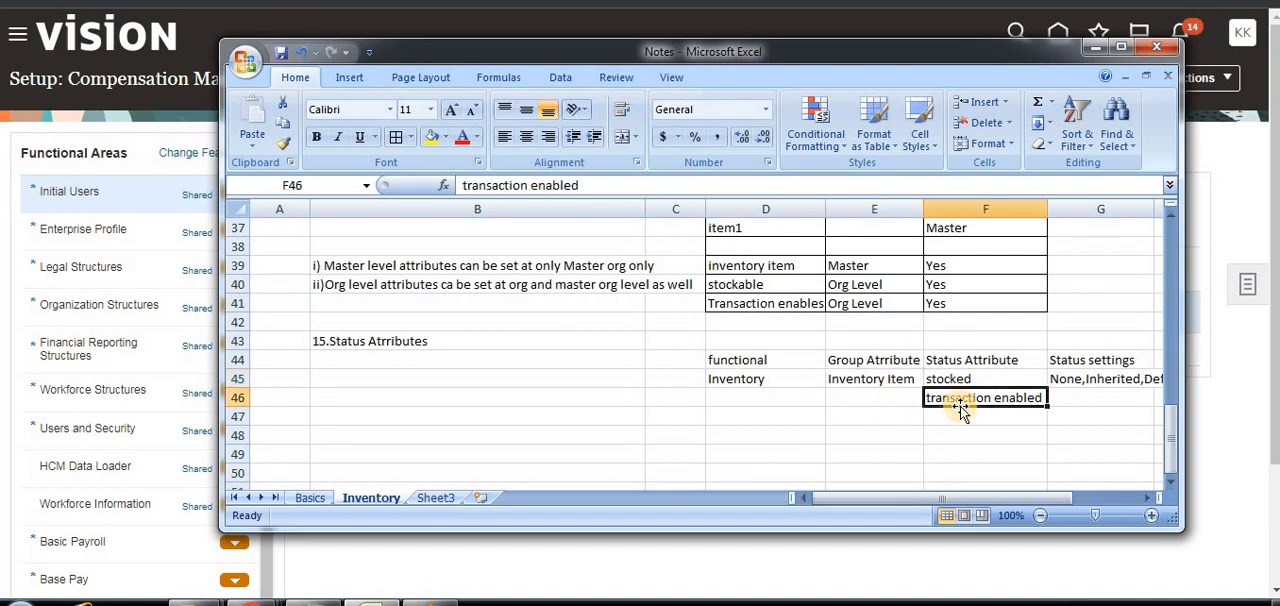
left_click(1145, 379)
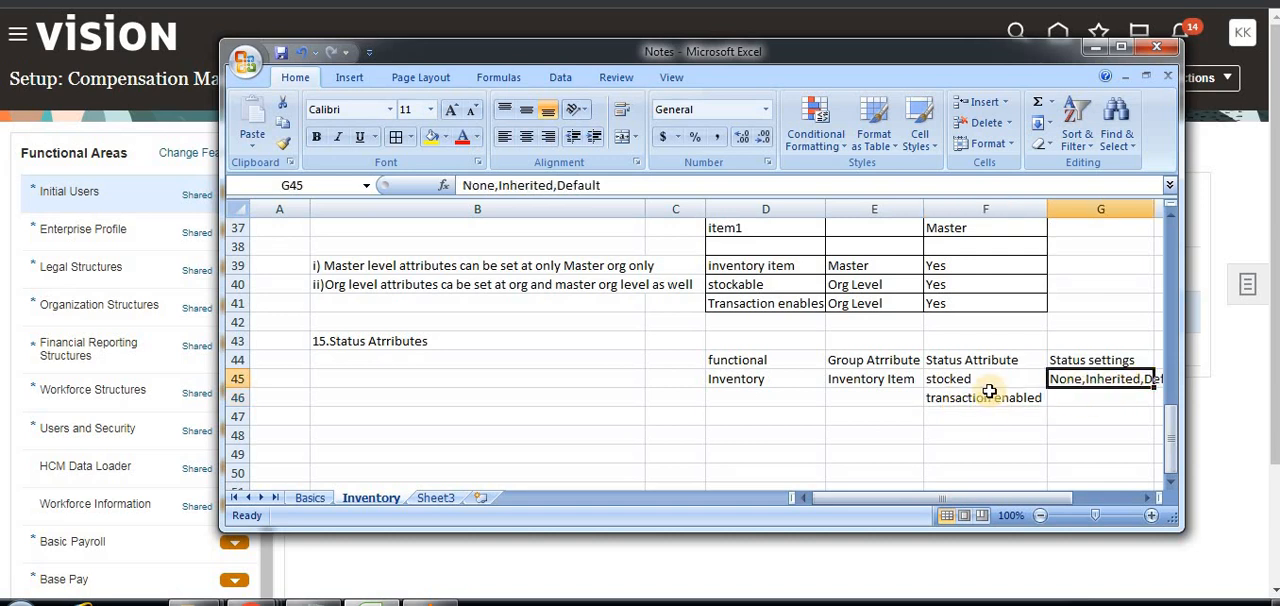
left_click(893, 379)
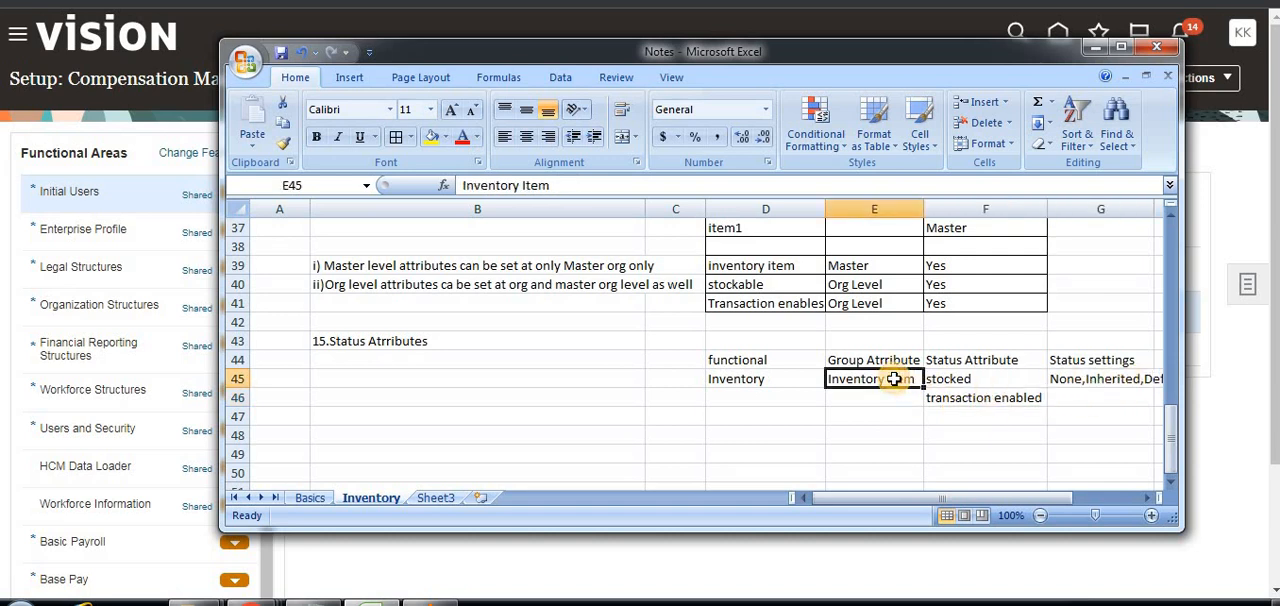
left_click(950, 385)
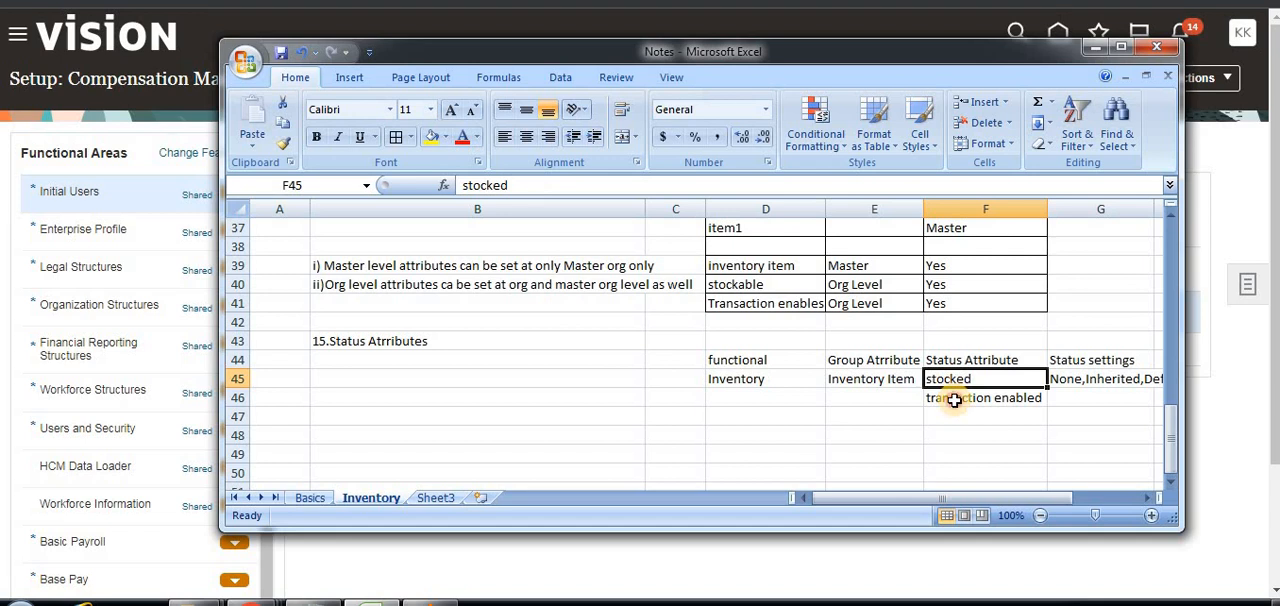
left_click(955, 400)
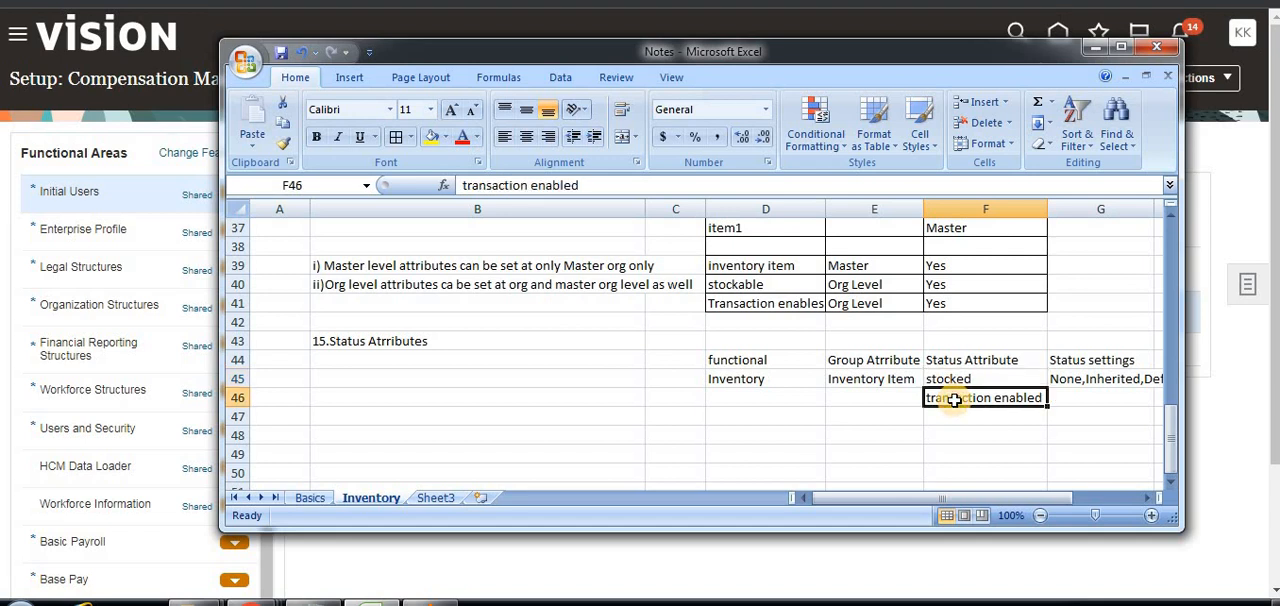
left_click(952, 429)
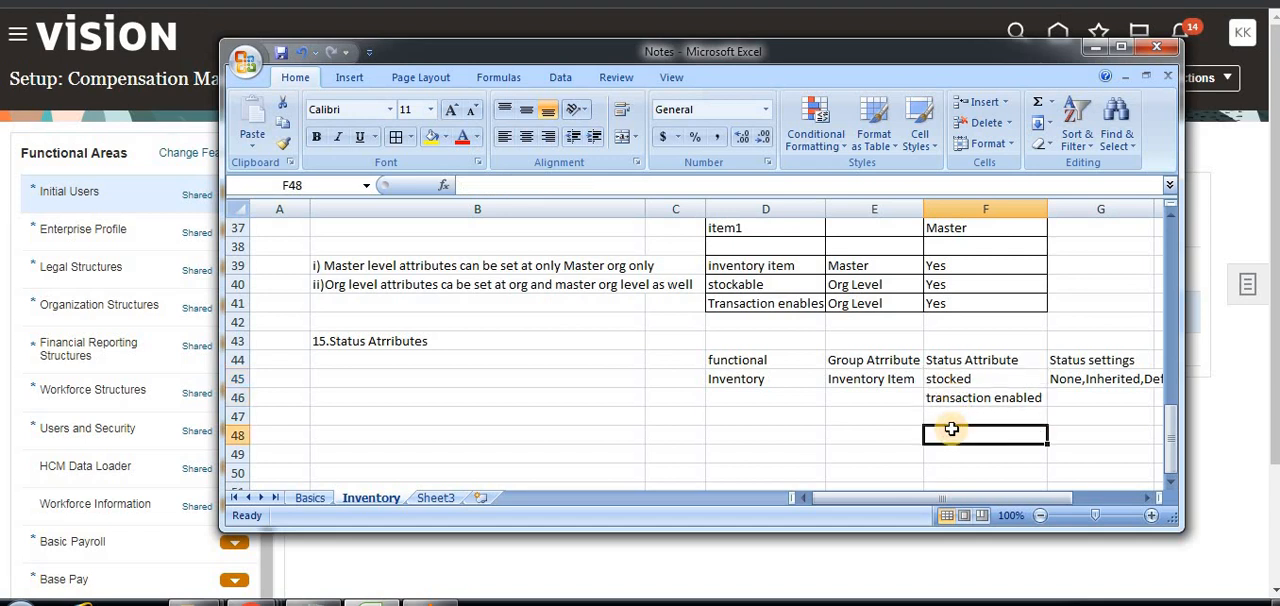
left_click(943, 413)
left_click(747, 410)
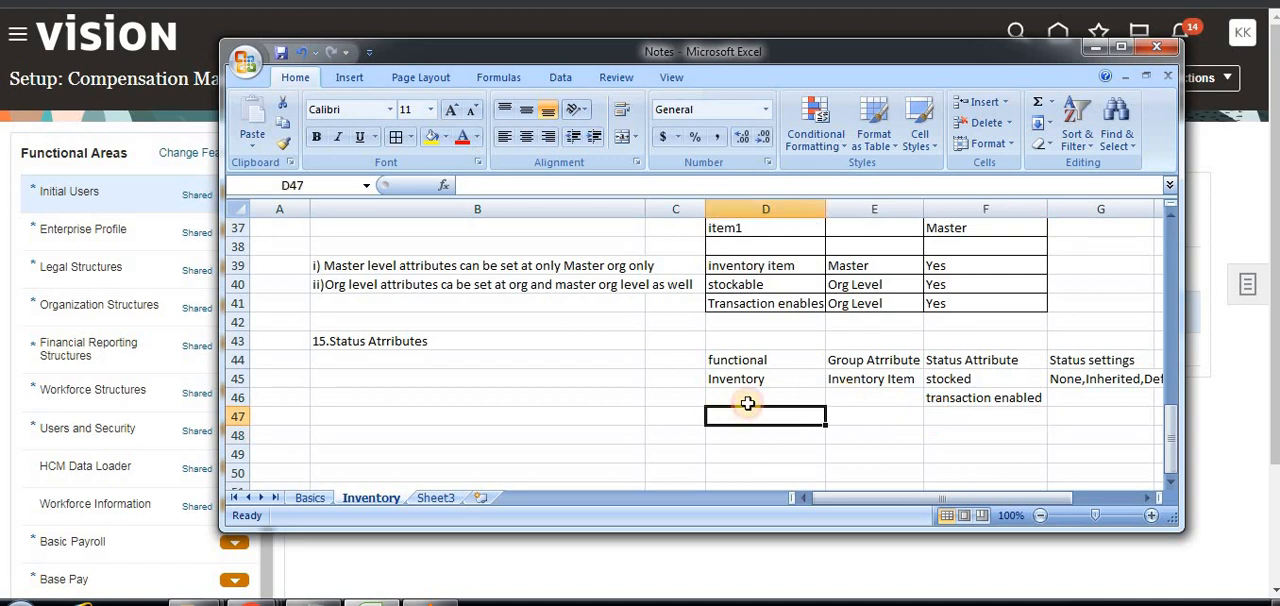
Switch to the Oracle Fusion Setup page and change the offering from Compensation Management to Product Management.
left_click(1092, 52)
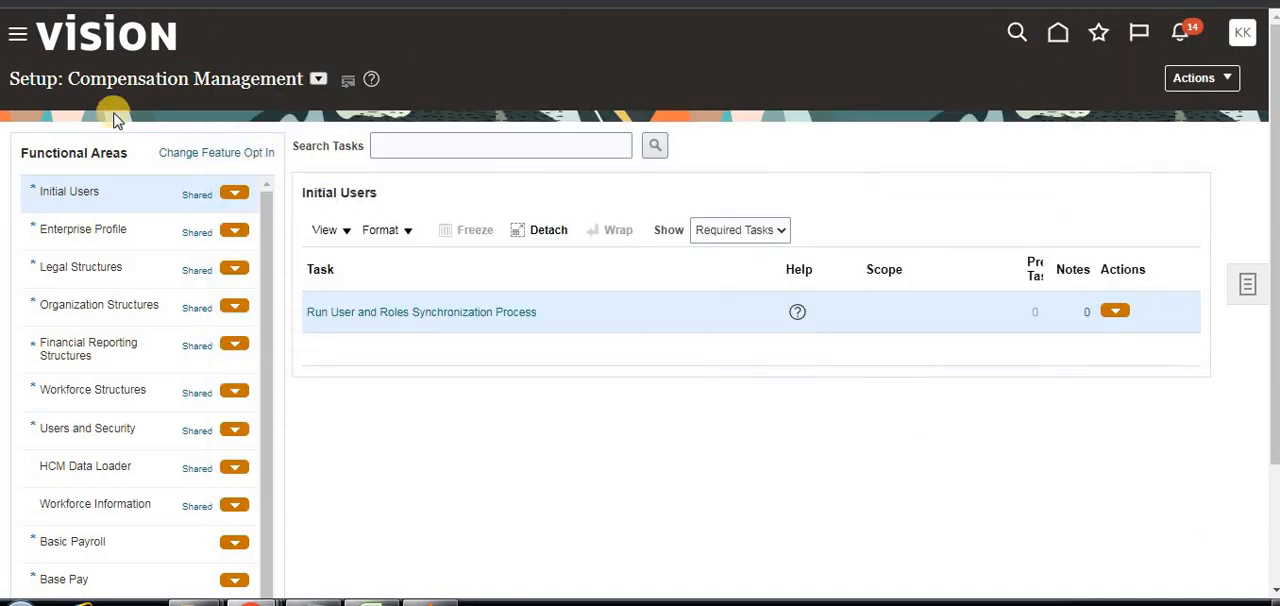
left_click(317, 86)
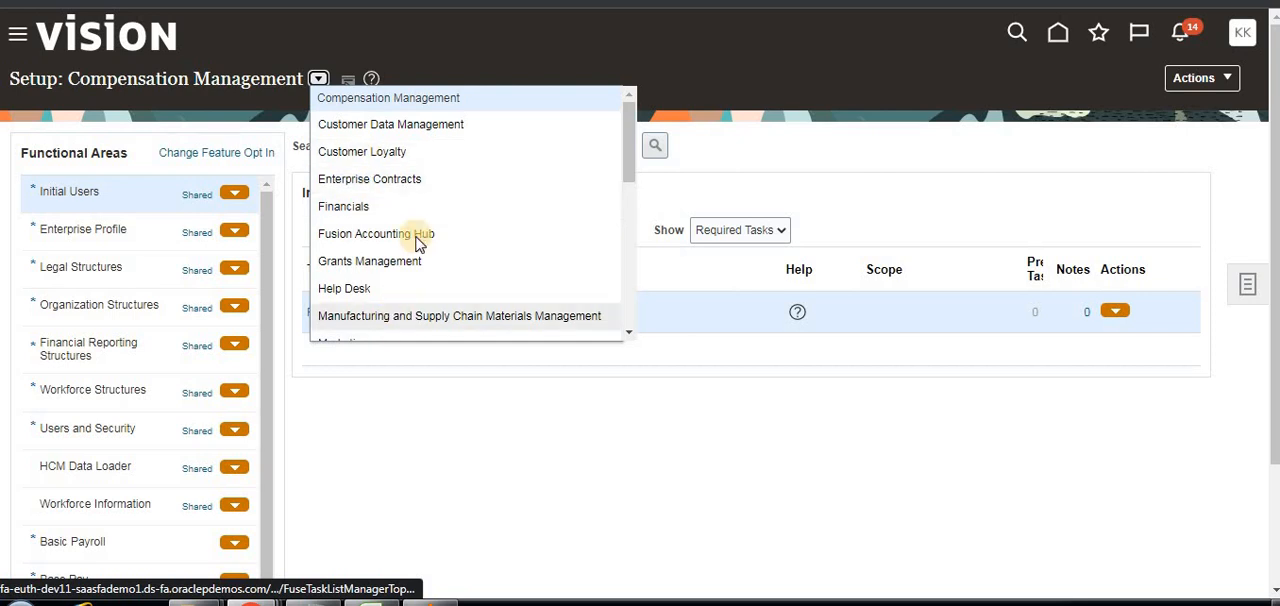
scroll(418, 245, "down", 2)
scroll(418, 245, "down", 1)
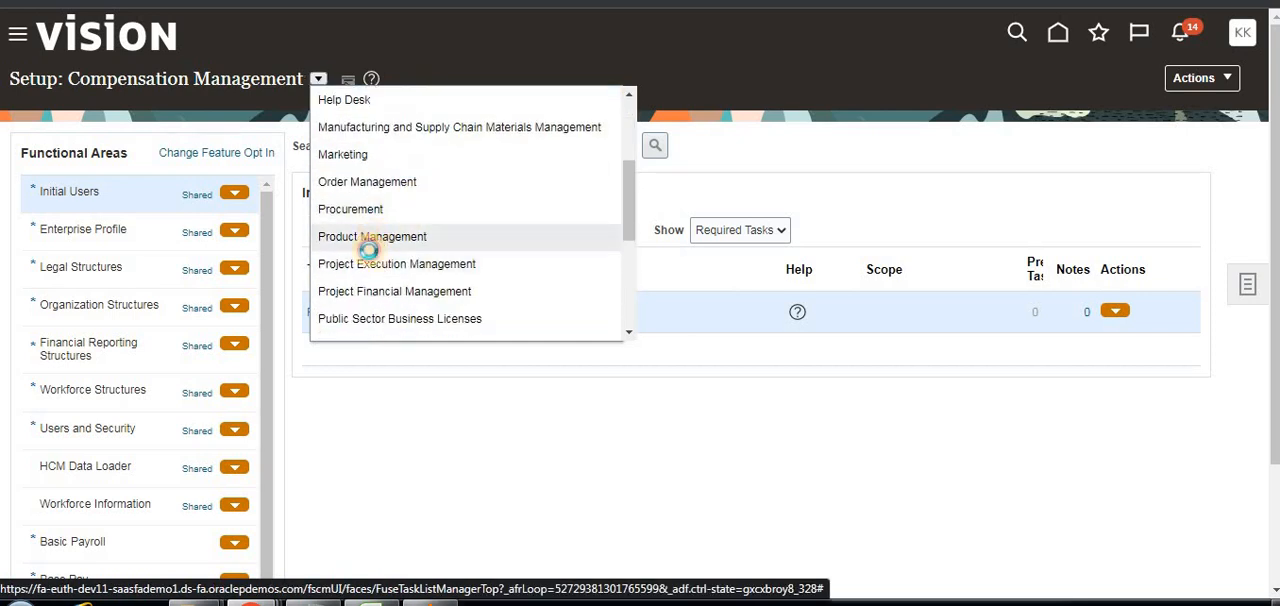
left_click(372, 244)
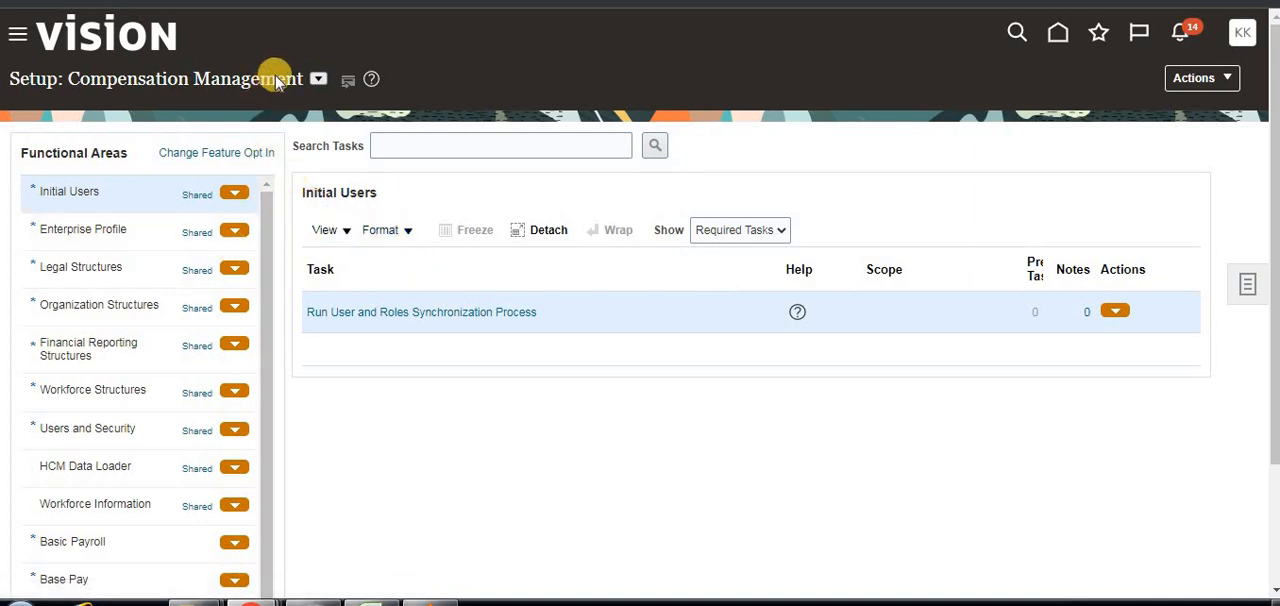
Search the setup tasks for "item status" and open the Manage Item Statuses task.
left_click(479, 150)
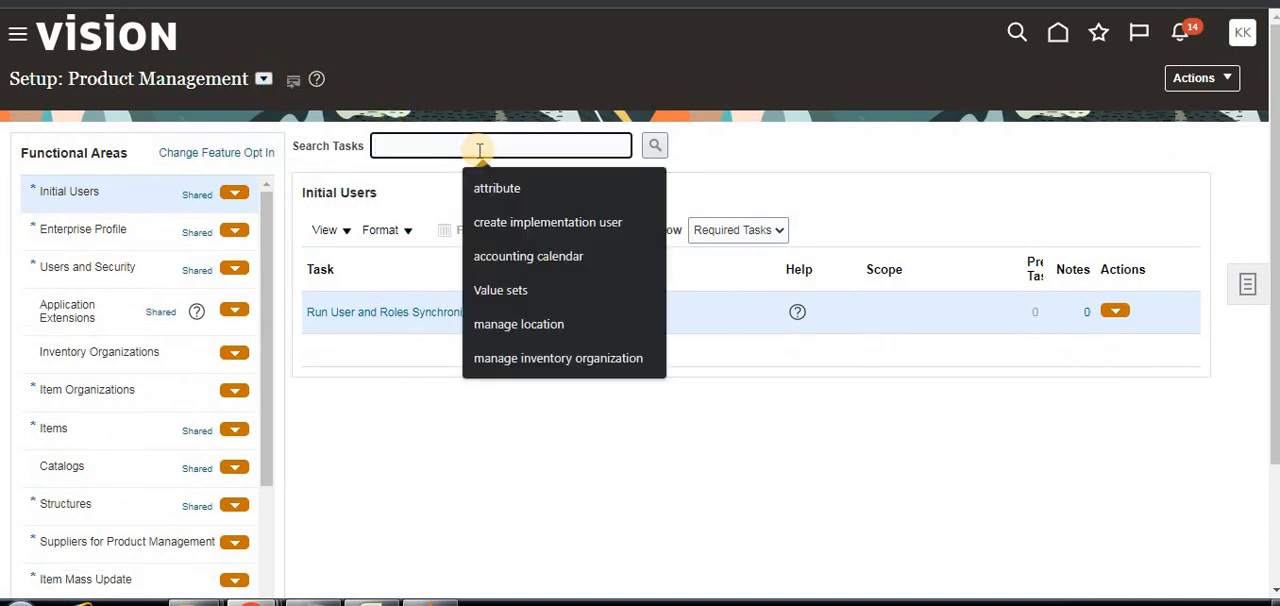
type("item status")
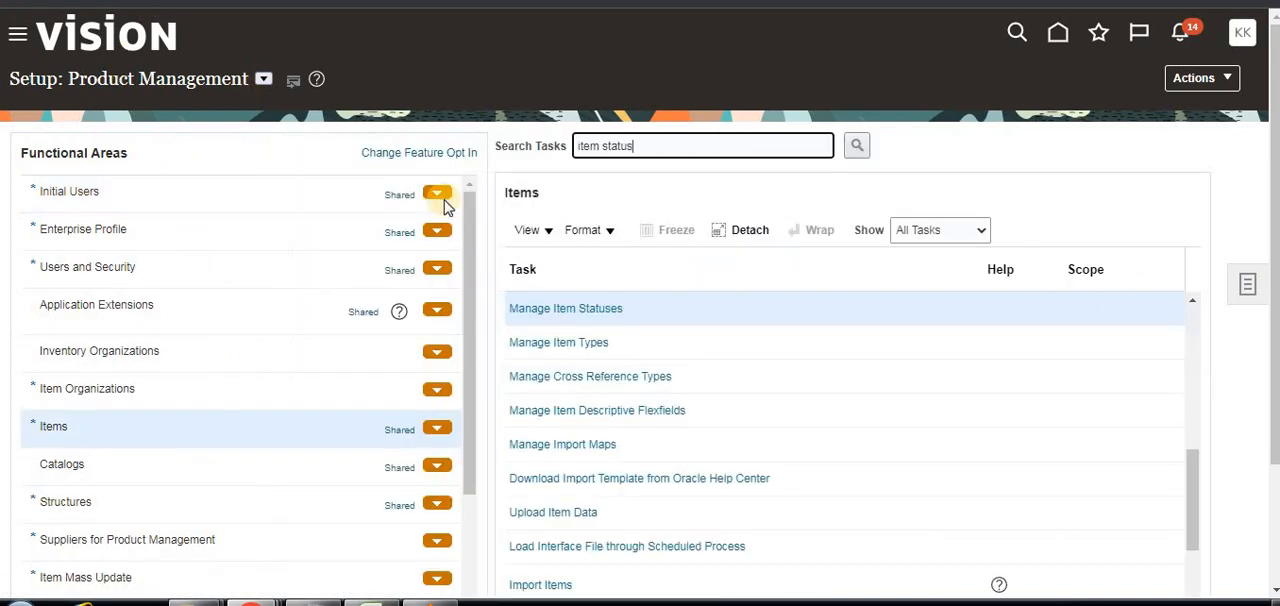
left_click(581, 312)
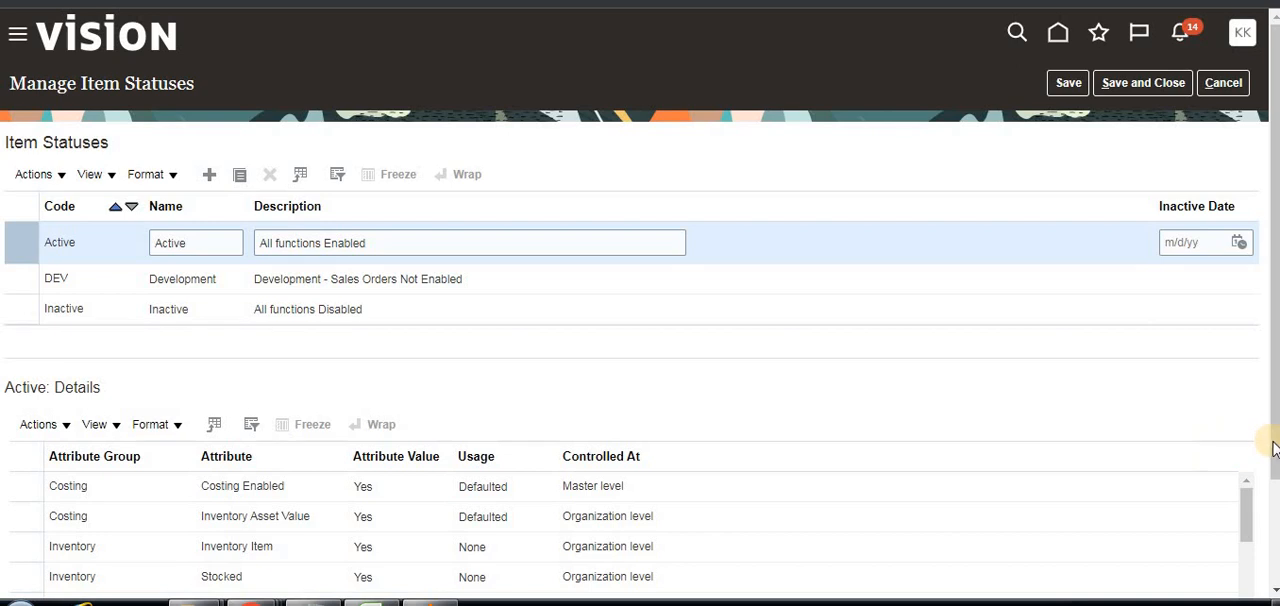
Select the Inventory Item attribute in the Active status details and look through the listed attributes with their values and usage.
scroll(1271, 457, "down", 2)
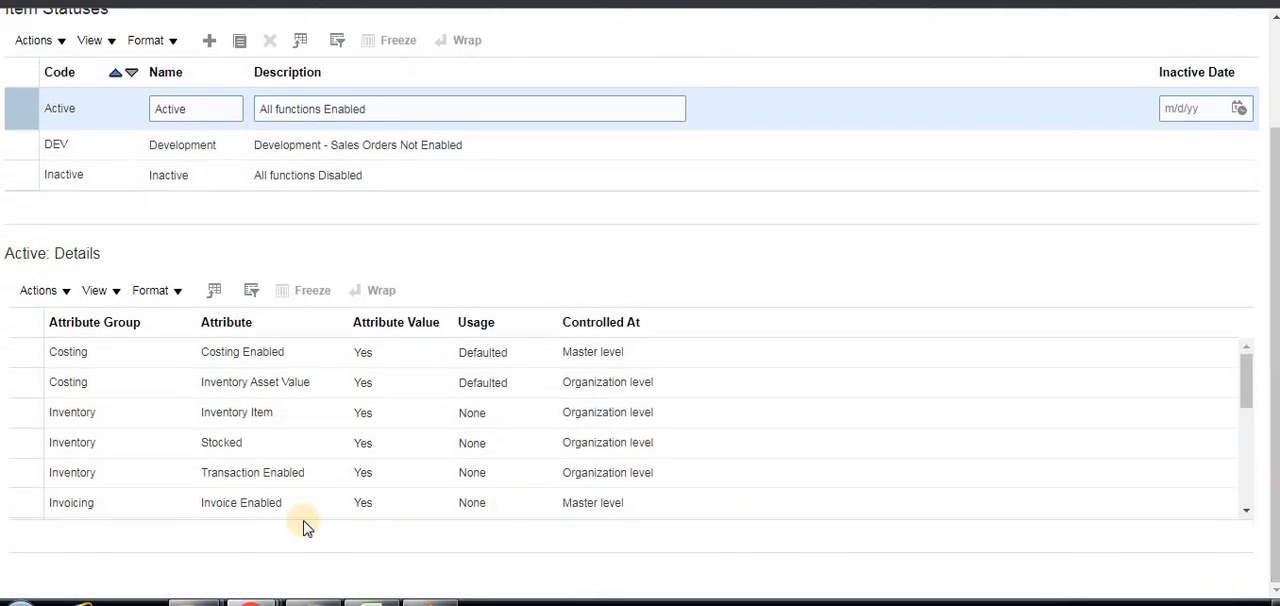
left_click(191, 415)
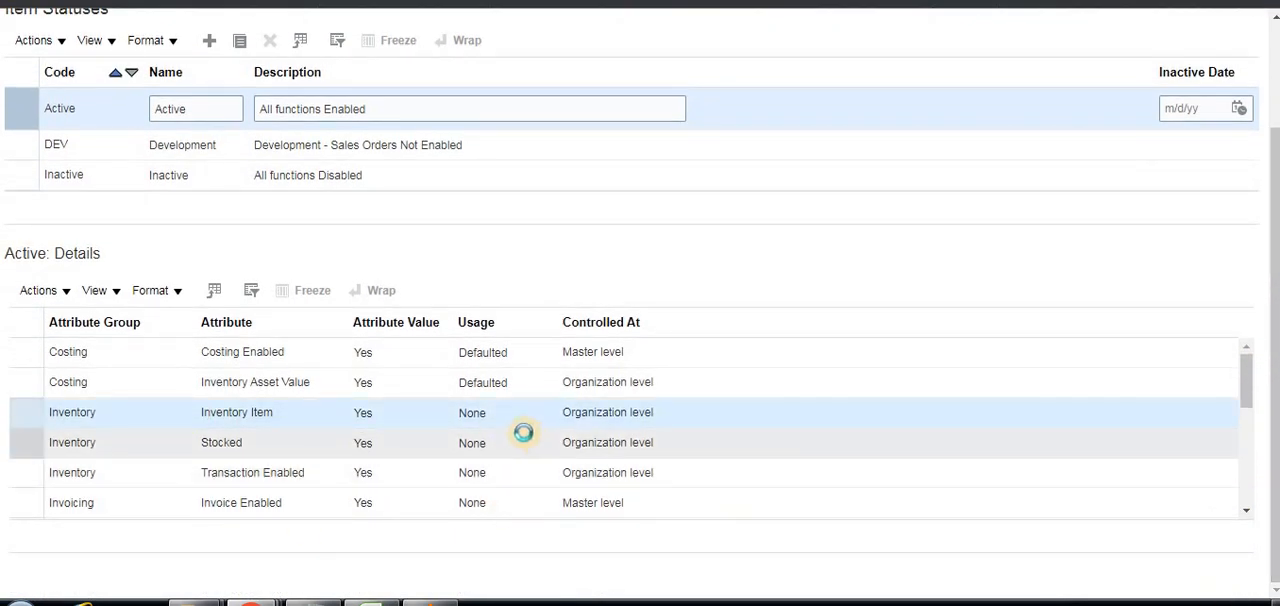
scroll(320, 425, "down", 3)
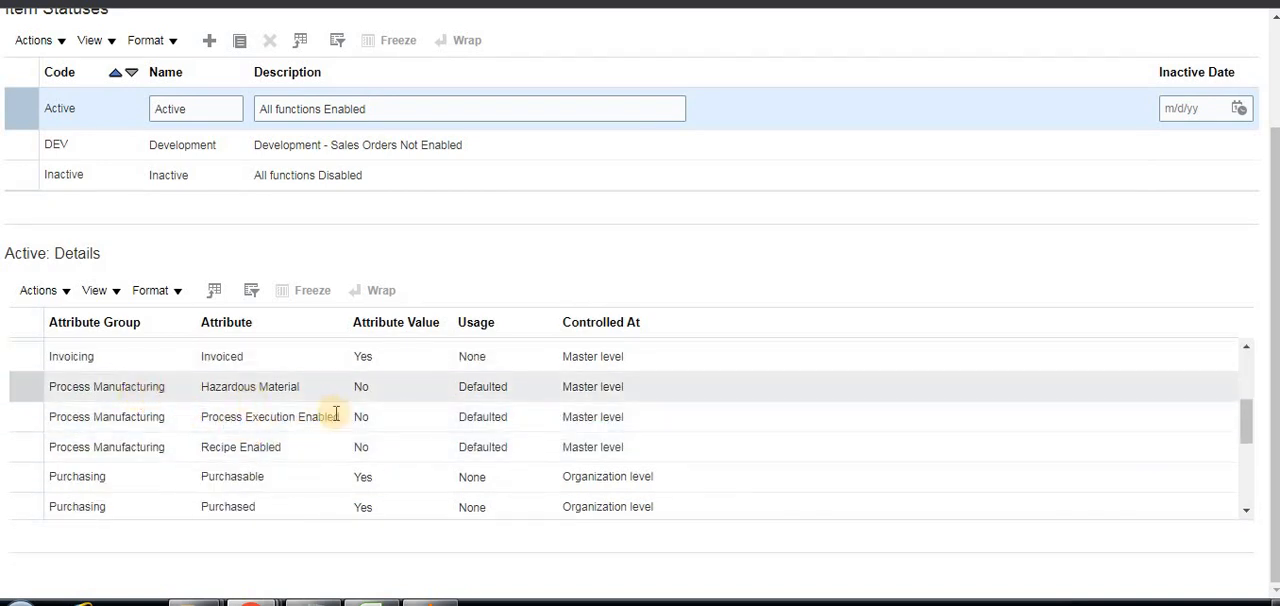
scroll(335, 420, "up", 1)
scroll(335, 420, "up", 3)
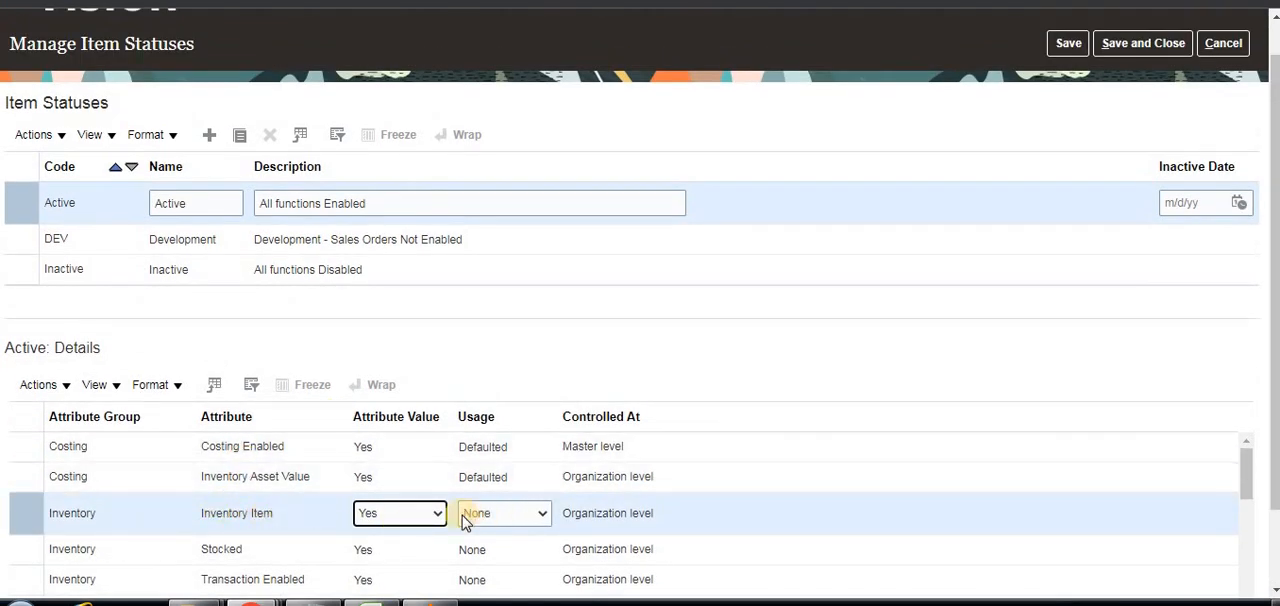
Examine the attribute value and usage options available for the Inventory Item attribute of the Active status, without changing them.
left_click(540, 514)
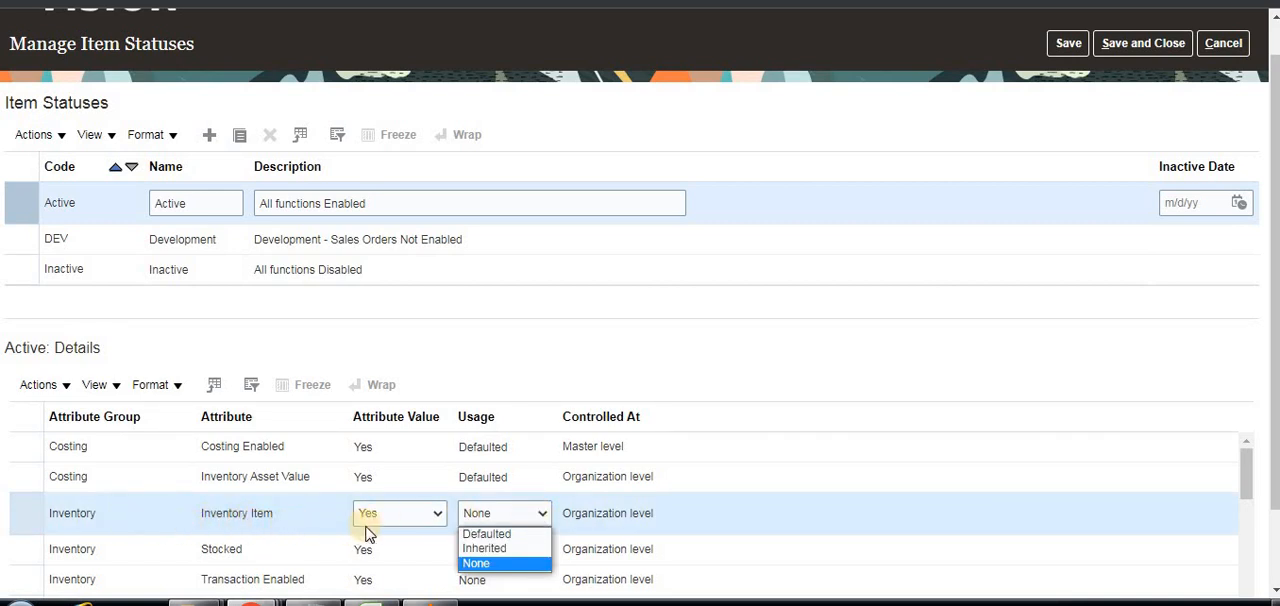
left_click(440, 514)
left_click(440, 514)
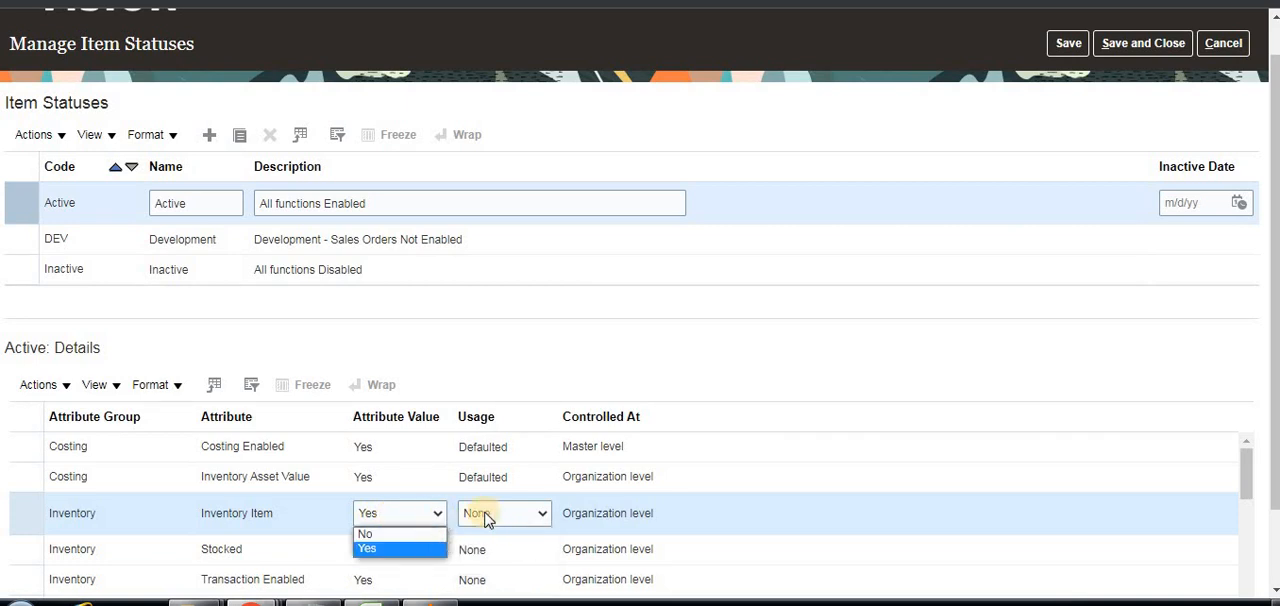
left_click(540, 514)
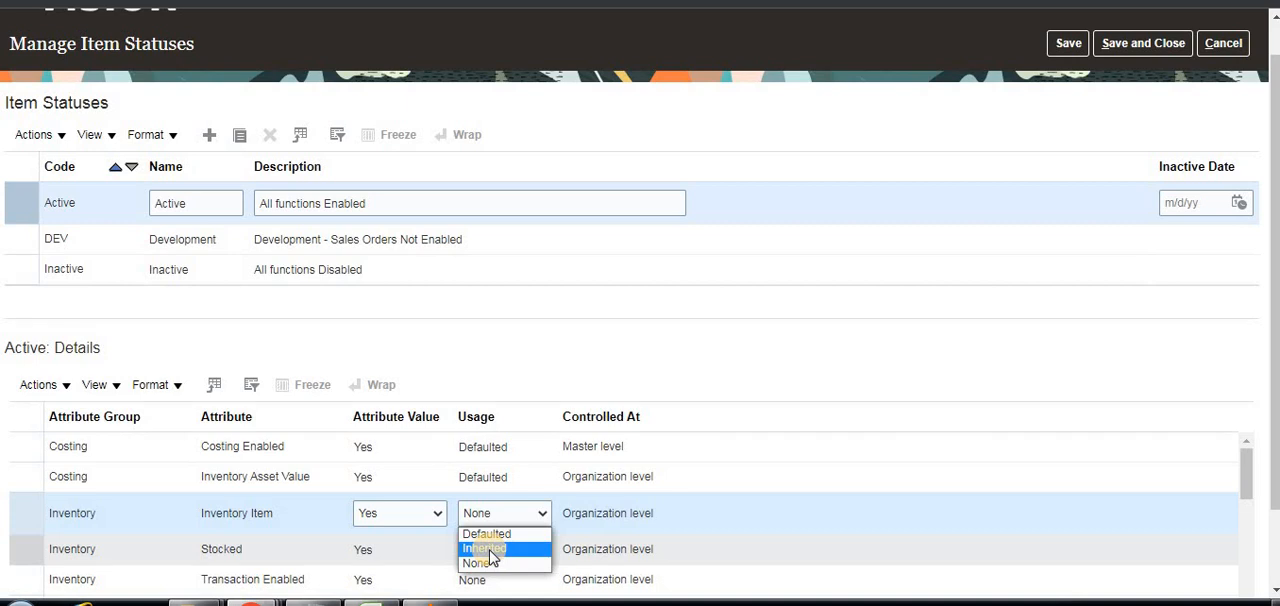
left_click(535, 516)
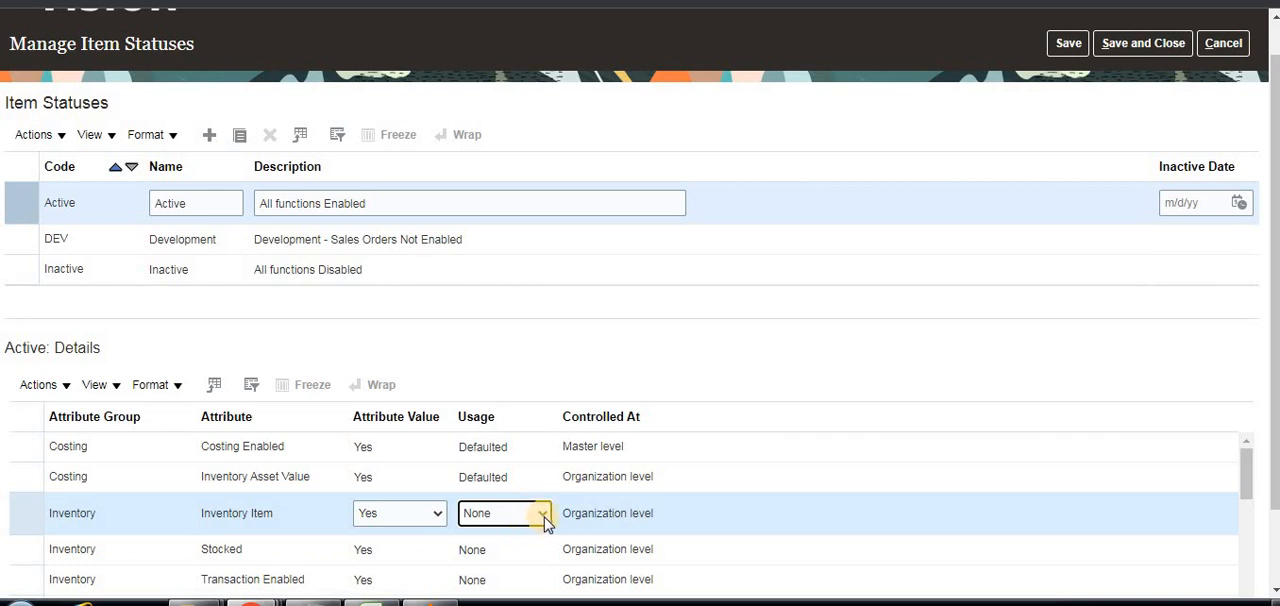
left_click(544, 518)
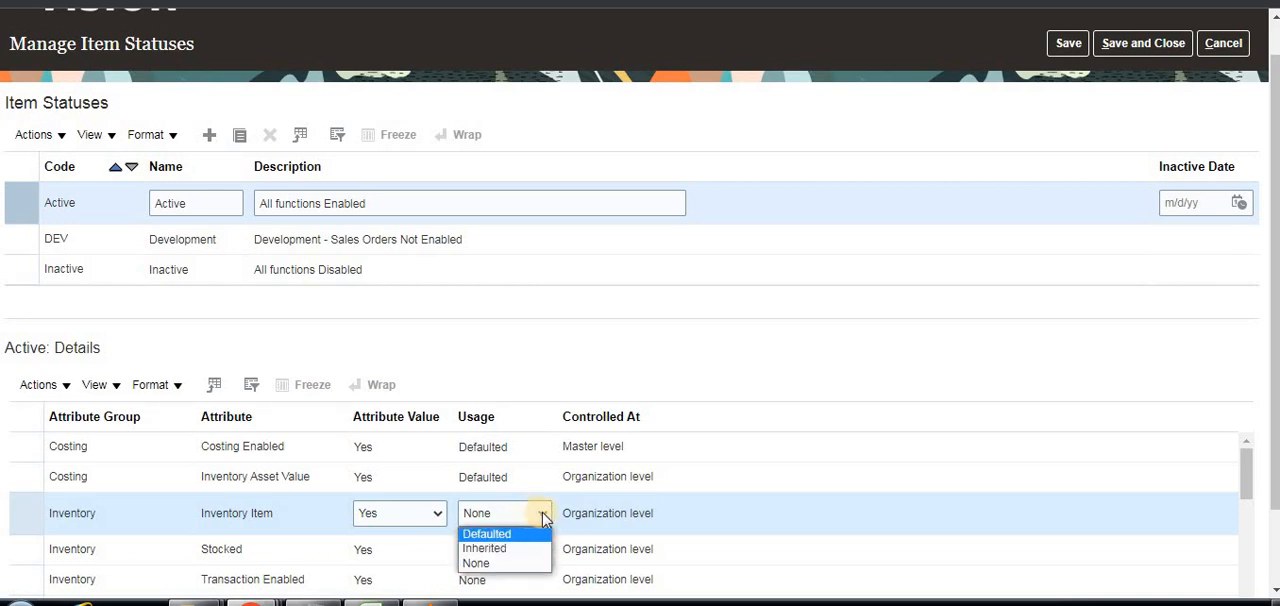
left_click(543, 515)
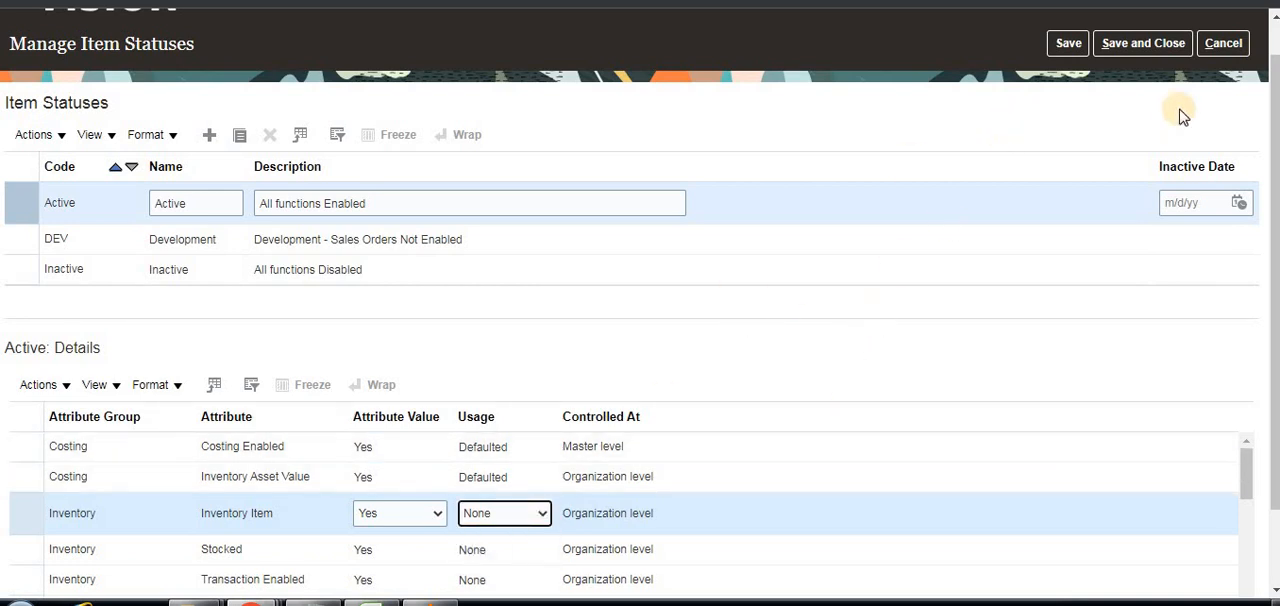
Cancel out of Manage Item Statuses and open Product Information Management from the Product Management area.
left_click(1222, 43)
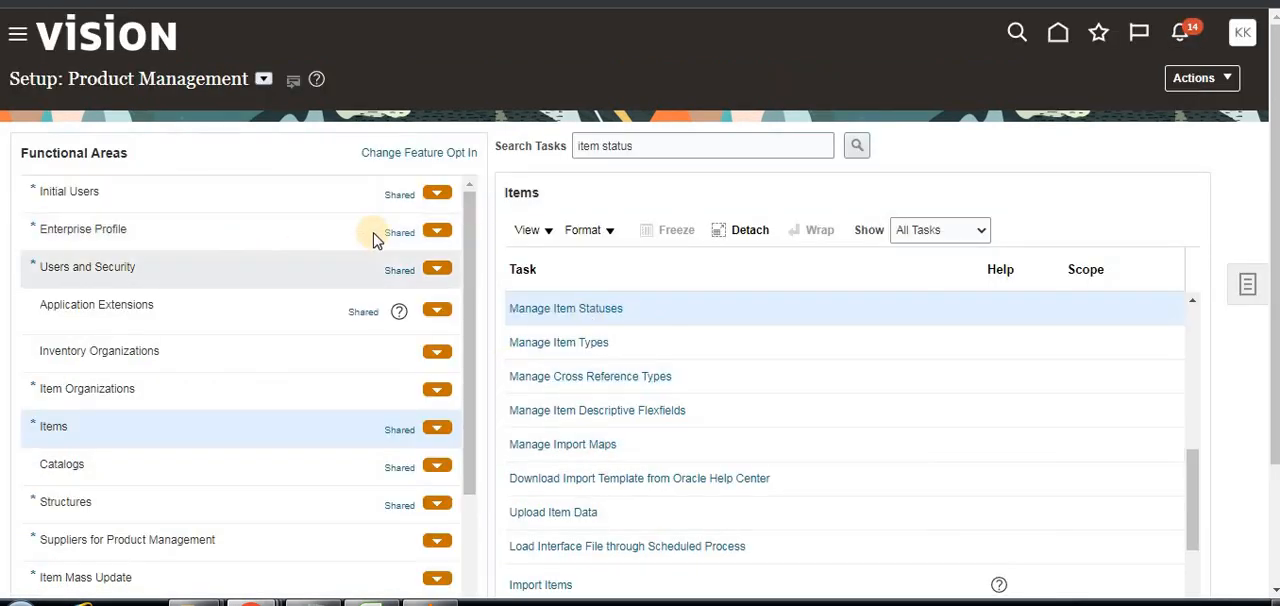
left_click(17, 34)
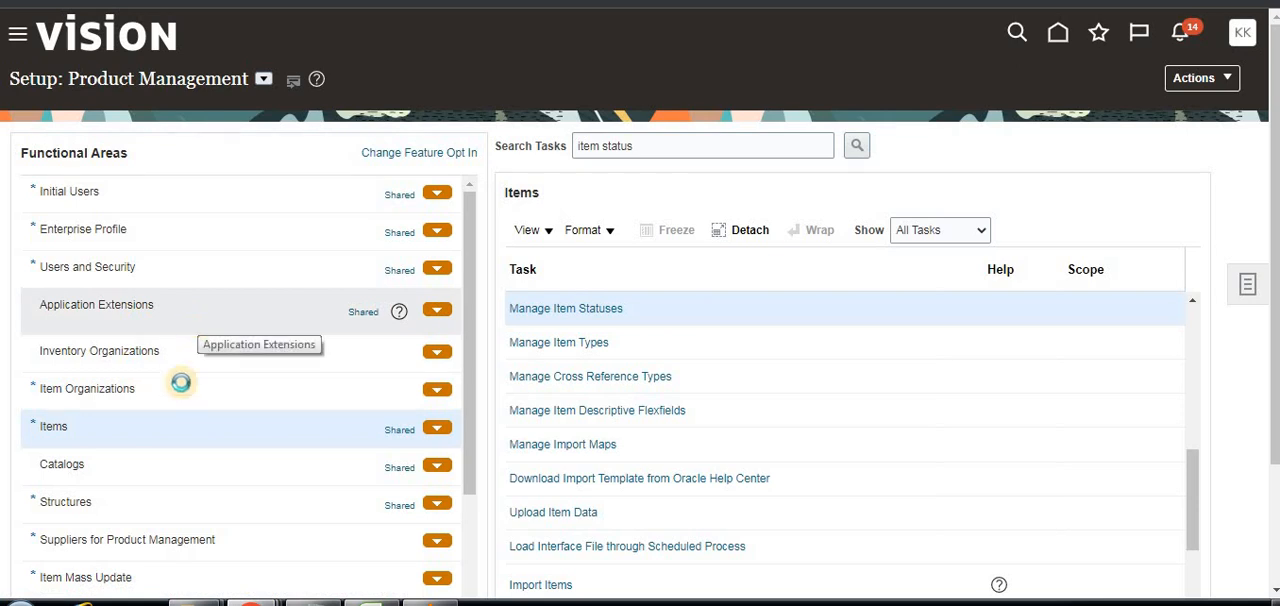
left_click(20, 42)
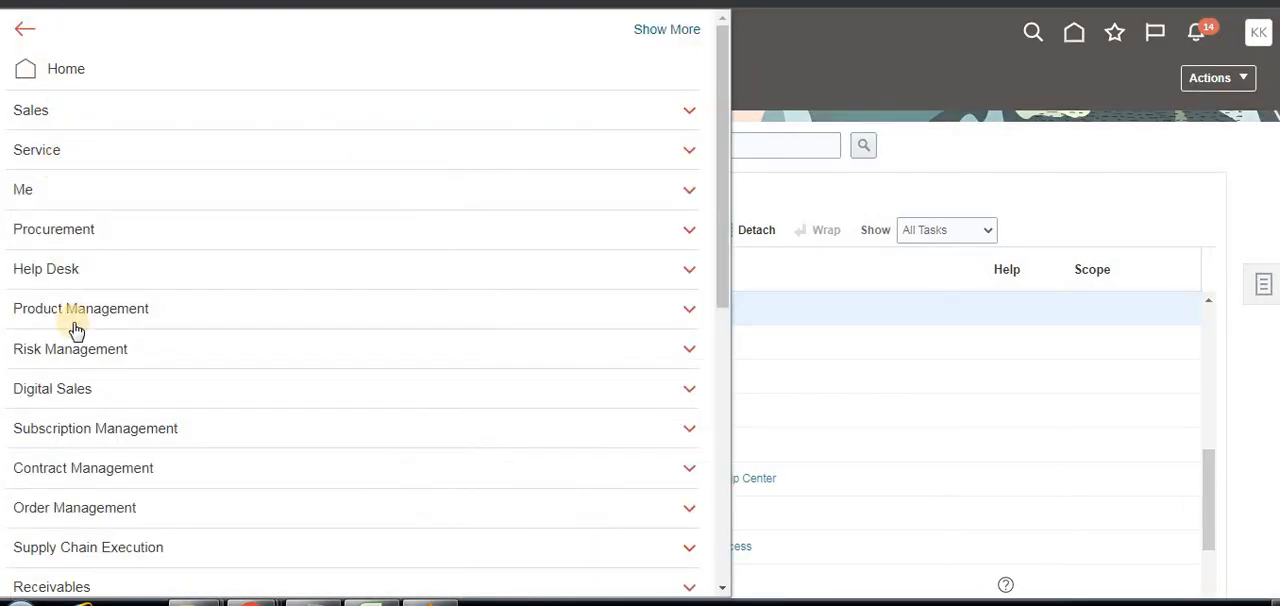
left_click(100, 312)
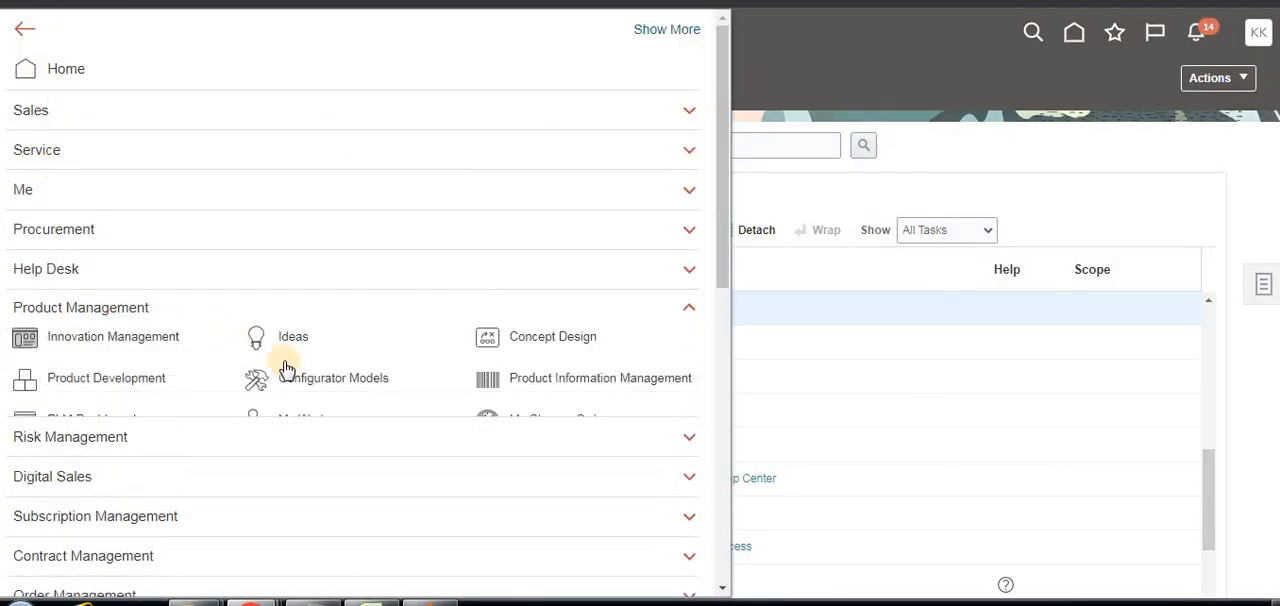
left_click(604, 385)
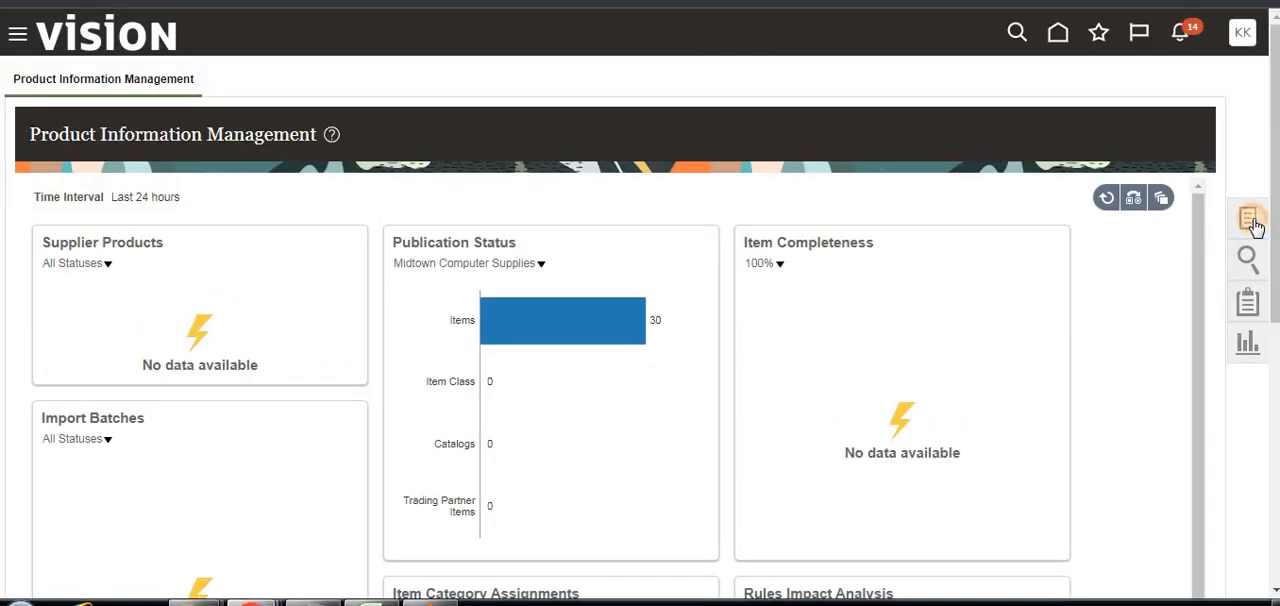
Start creating a new item in the ANU_MAST_INVENTORY organization, keeping the Root Item Class and no template.
left_click(1250, 222)
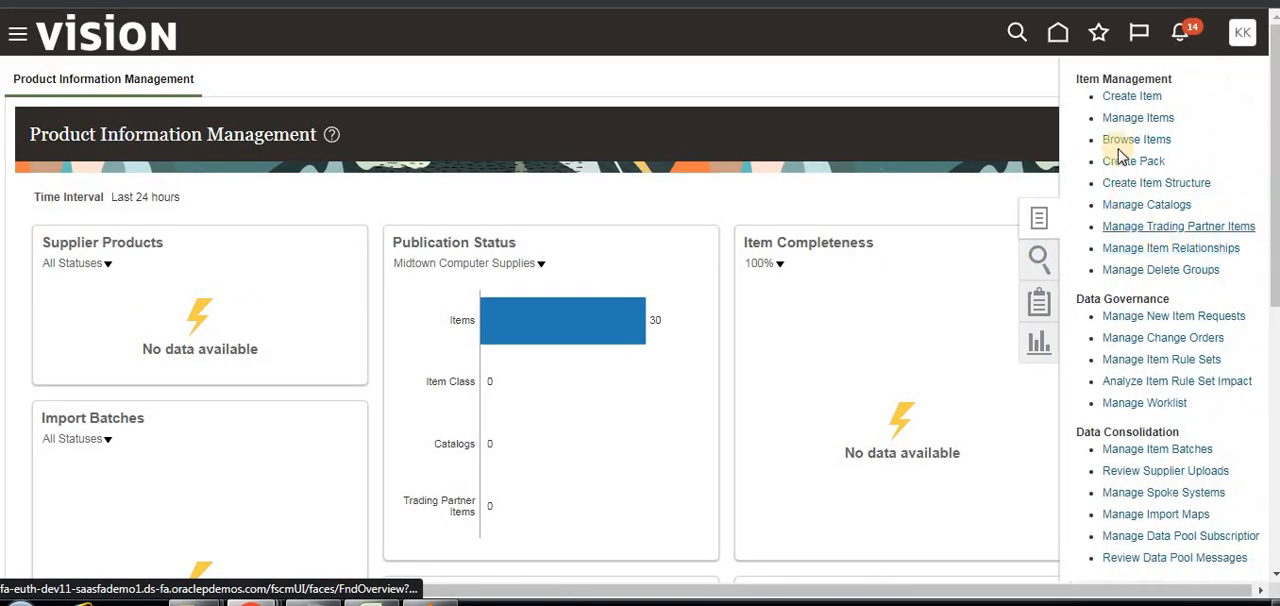
left_click(1130, 98)
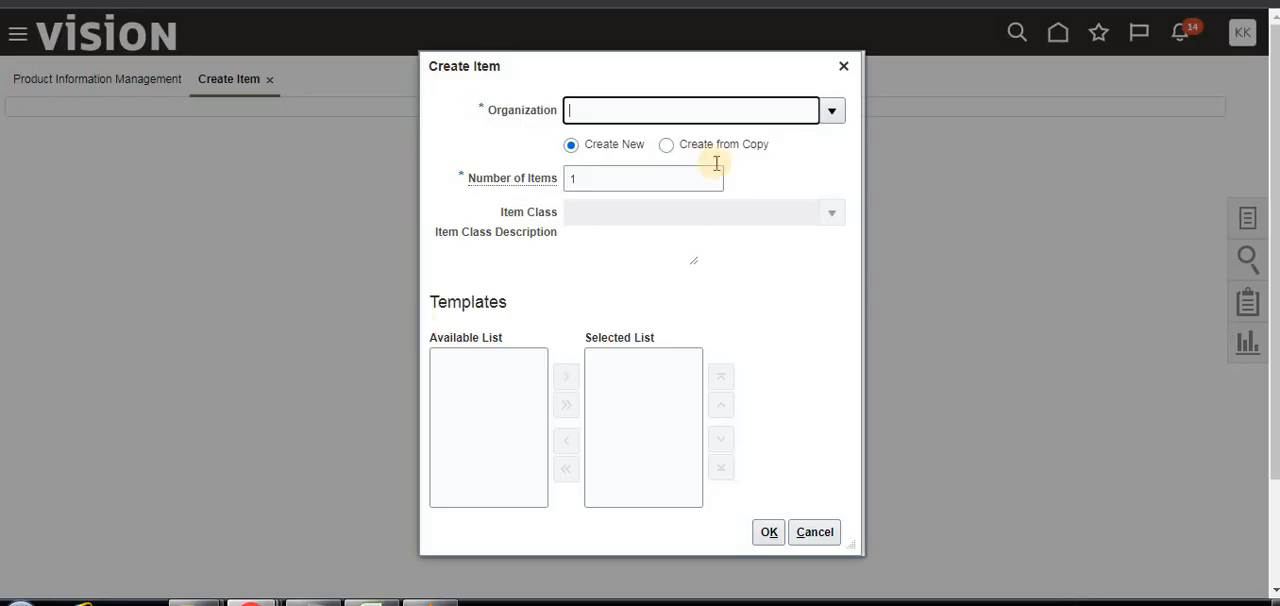
left_click(832, 111)
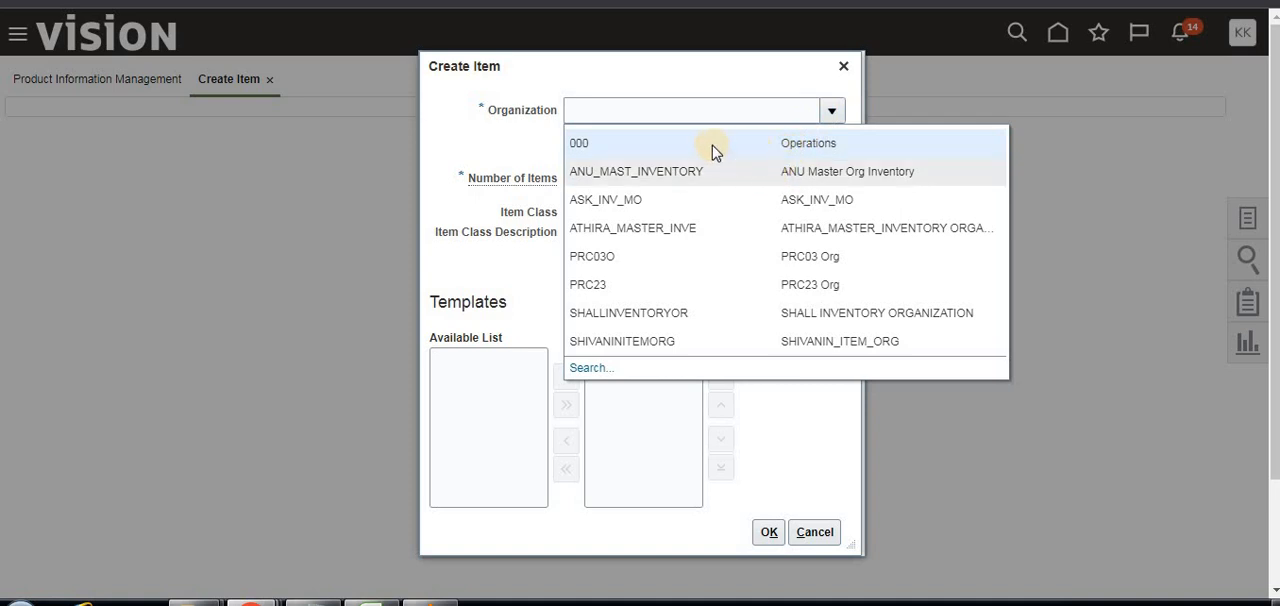
left_click(735, 176)
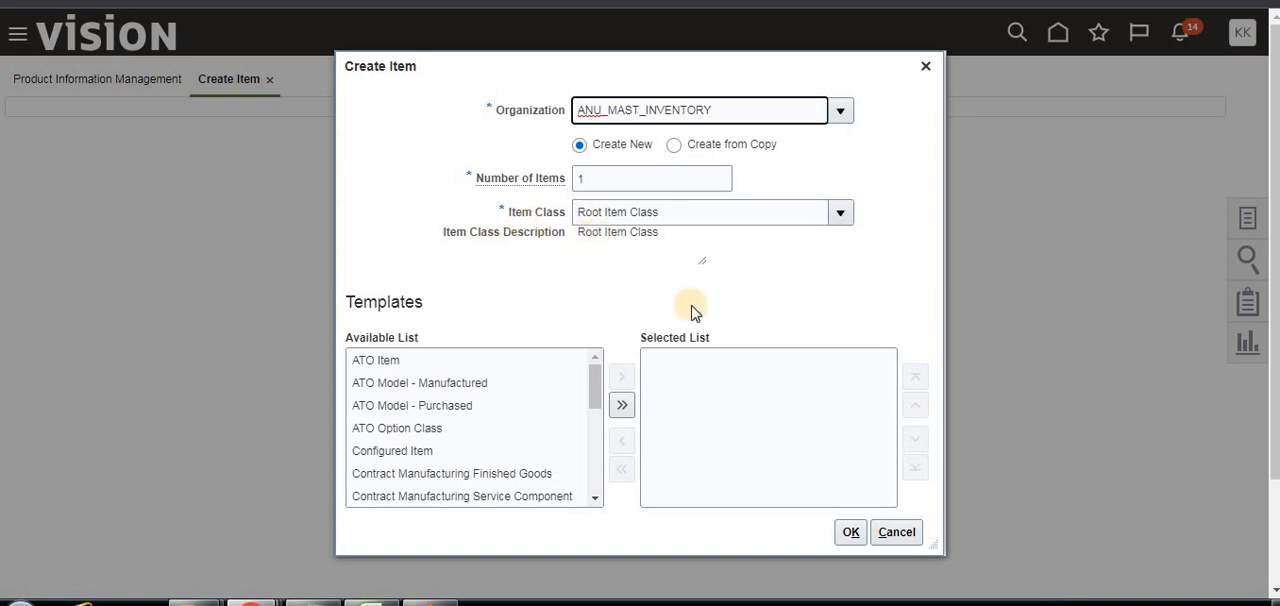
left_click(850, 532)
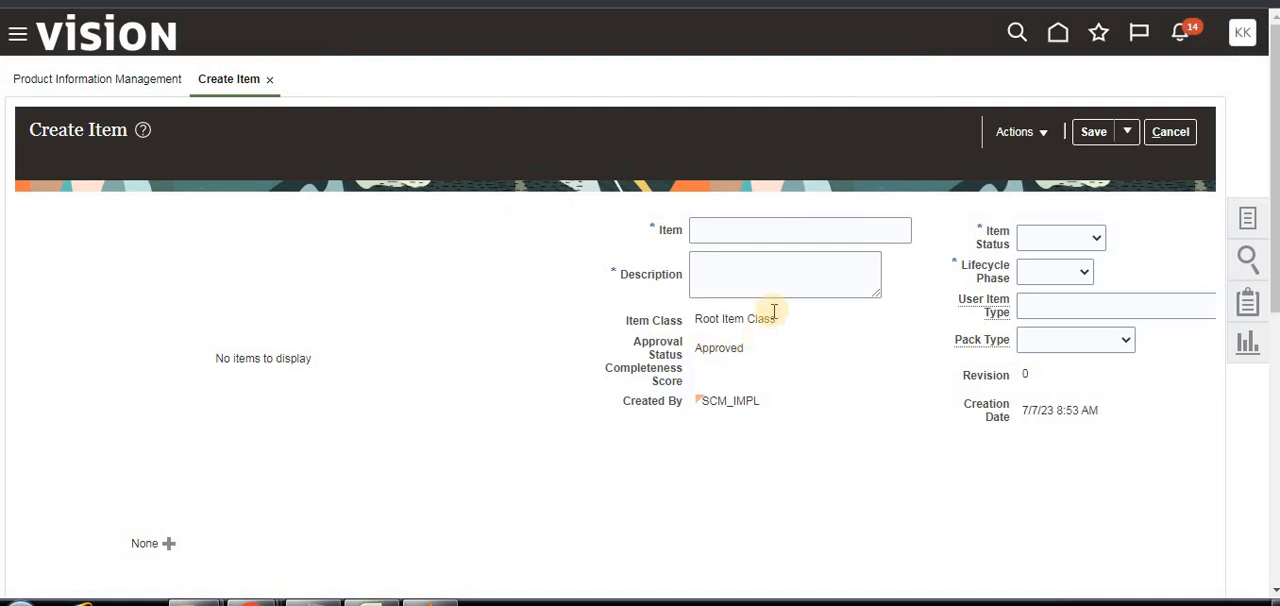
Enter "Item2" as both the item name and the description.
left_click(770, 230)
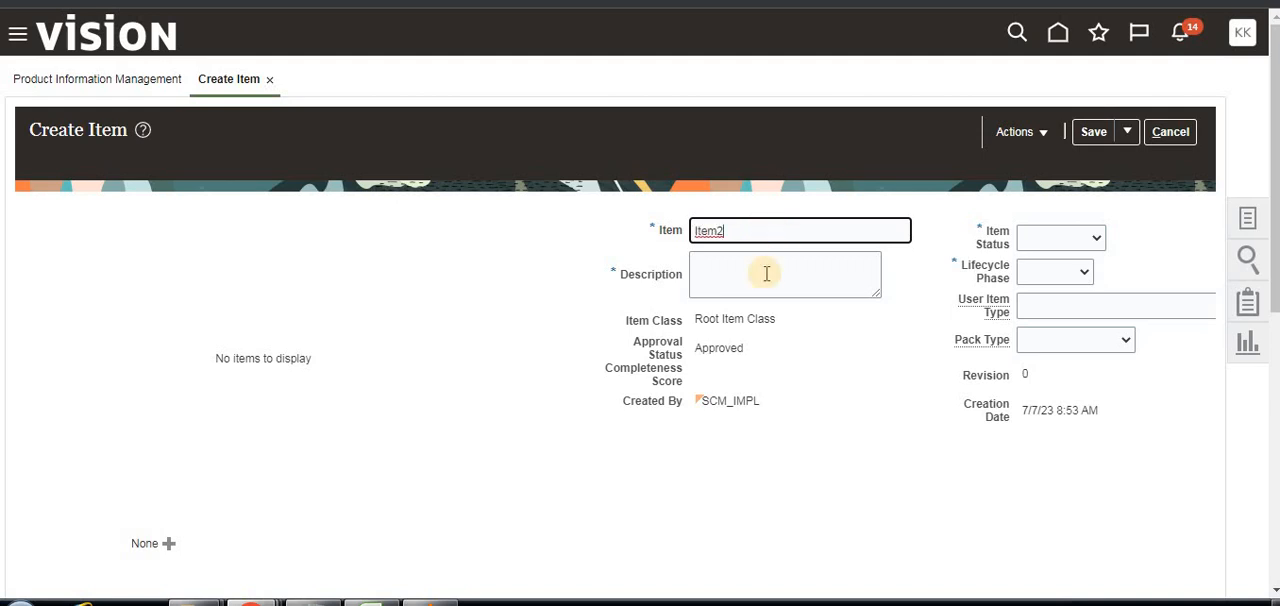
left_click(762, 271)
double_click(712, 234)
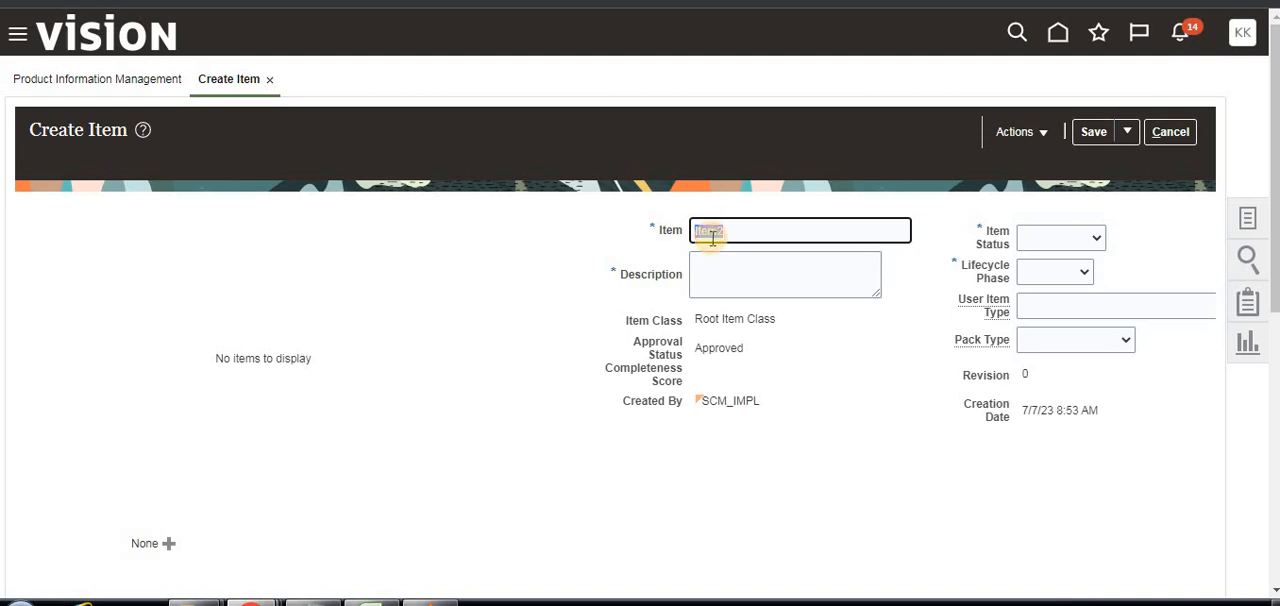
left_click(746, 268)
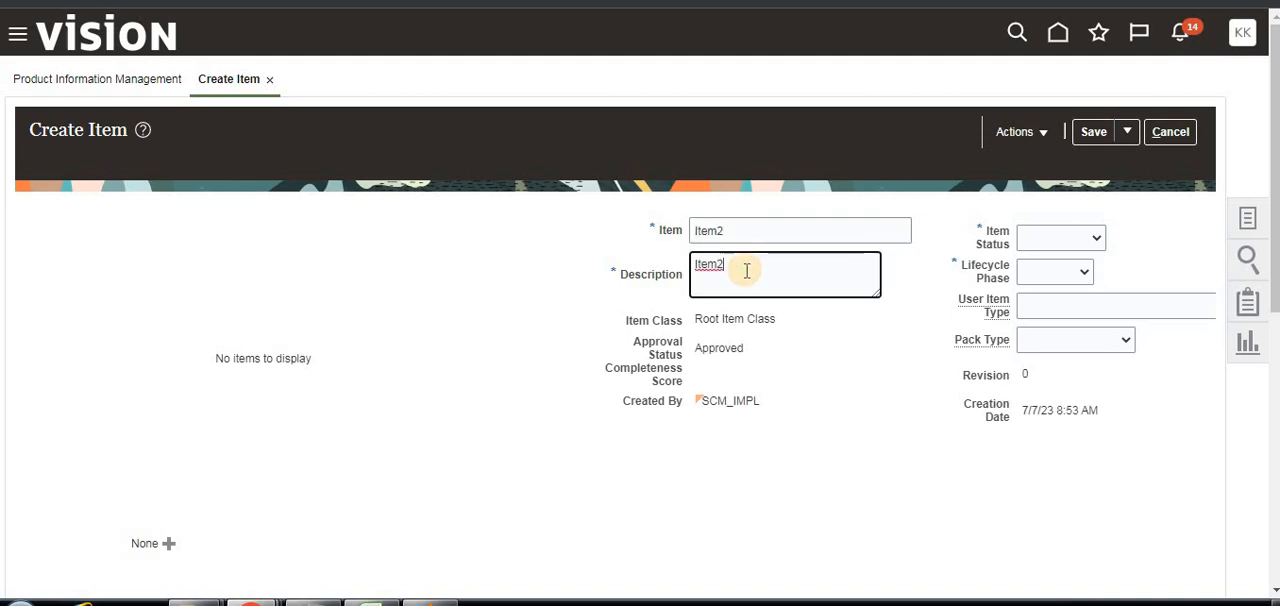
Set the new item's status to Active and its lifecycle phase to Active.
left_click(1097, 238)
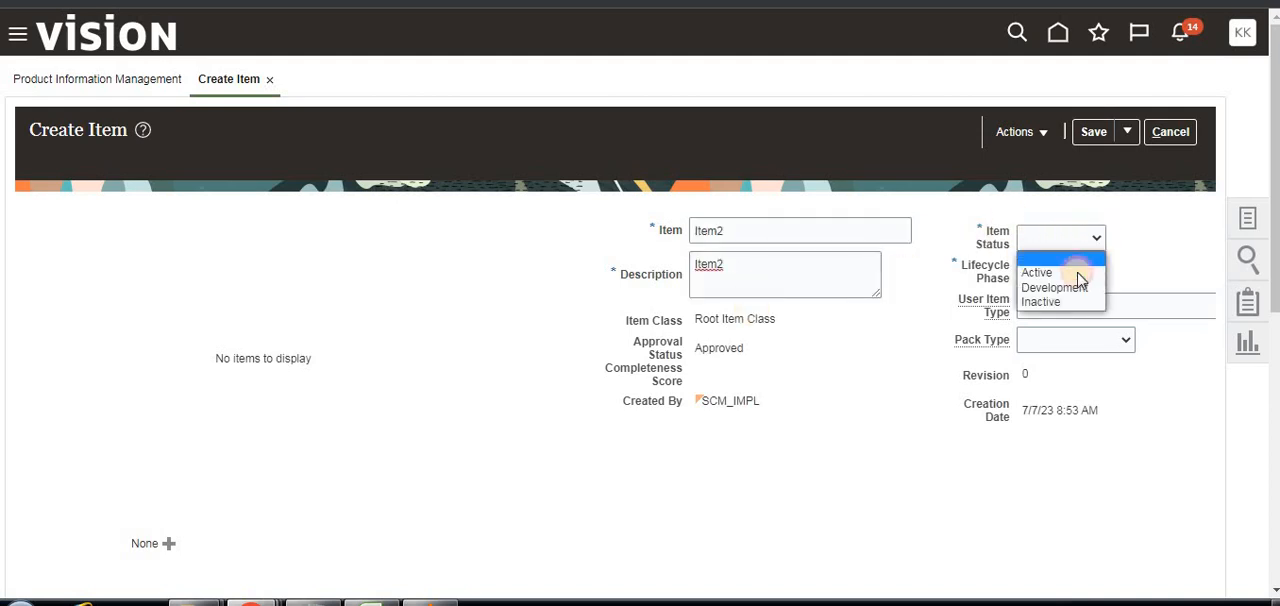
left_click(1072, 272)
left_click(1085, 272)
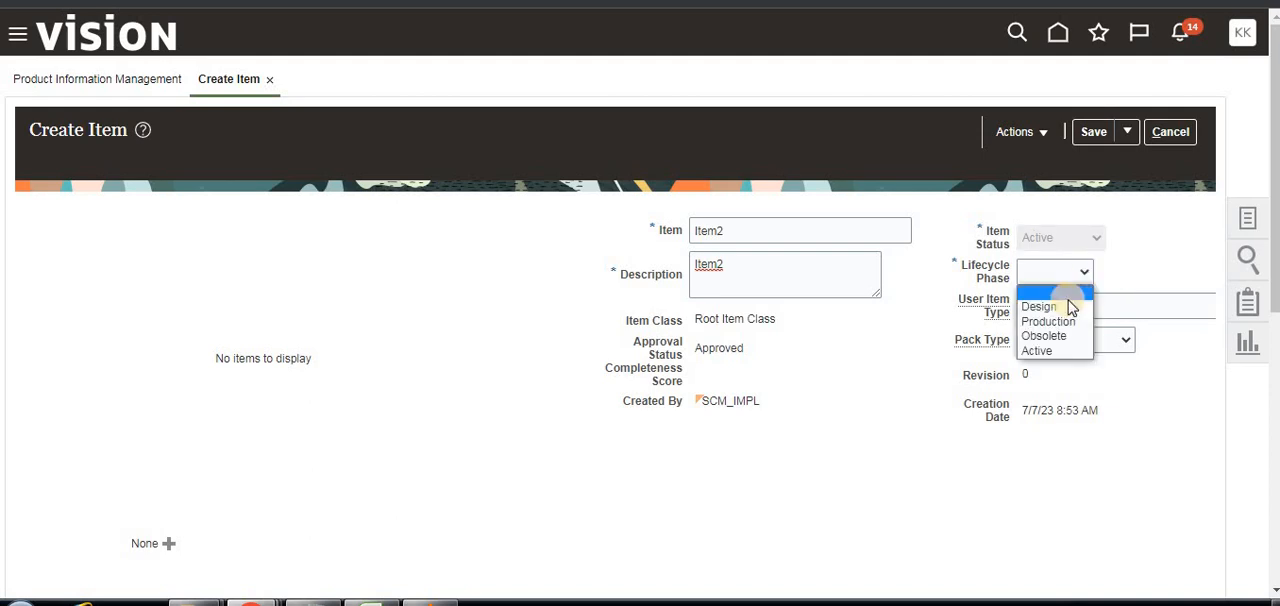
left_click(1046, 351)
Check the available values for the item's mandatory Primary Unit of Measure, leaving the field empty.
scroll(455, 313, "down", 4)
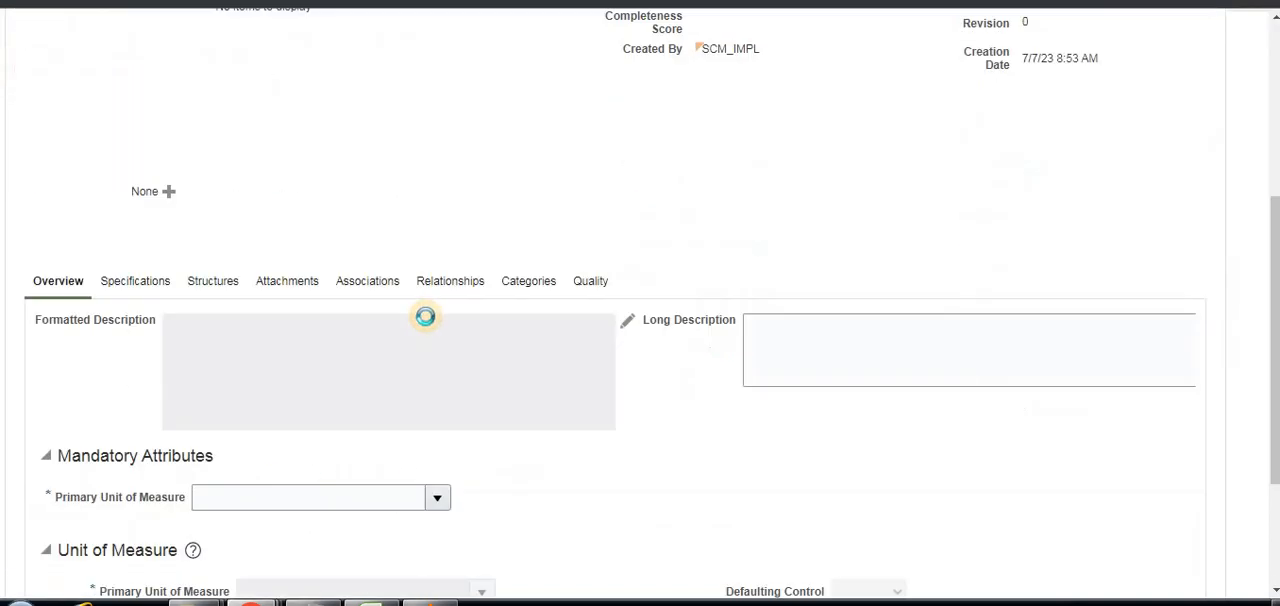
scroll(337, 326, "down", 5)
scroll(239, 316, "down", 1)
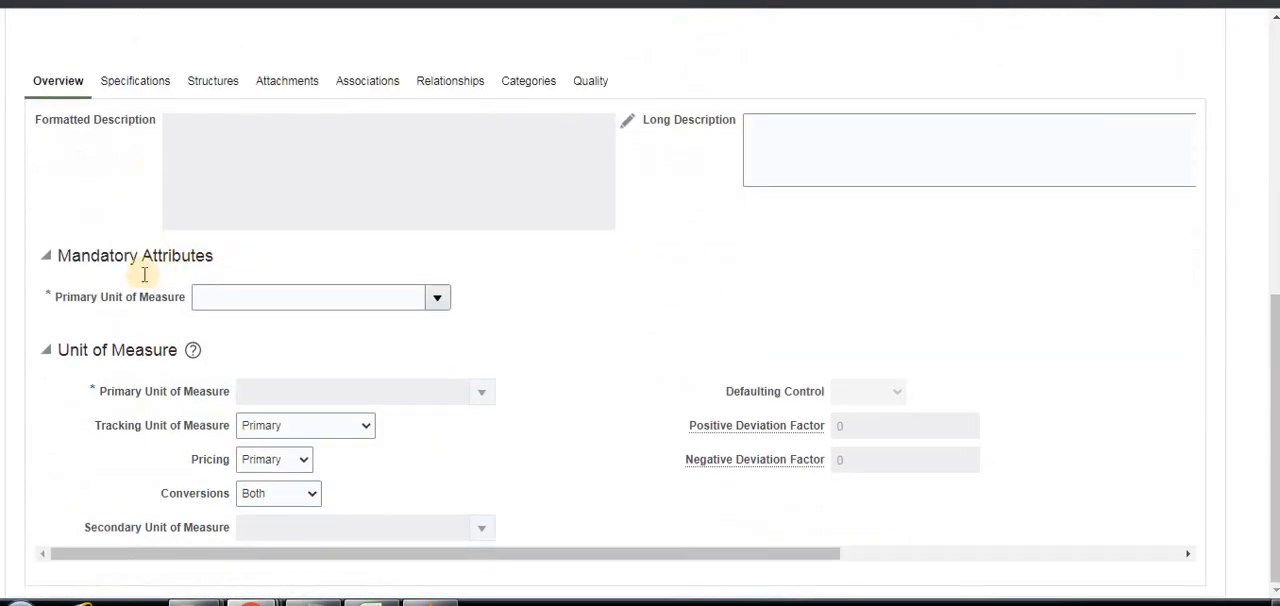
left_click(438, 299)
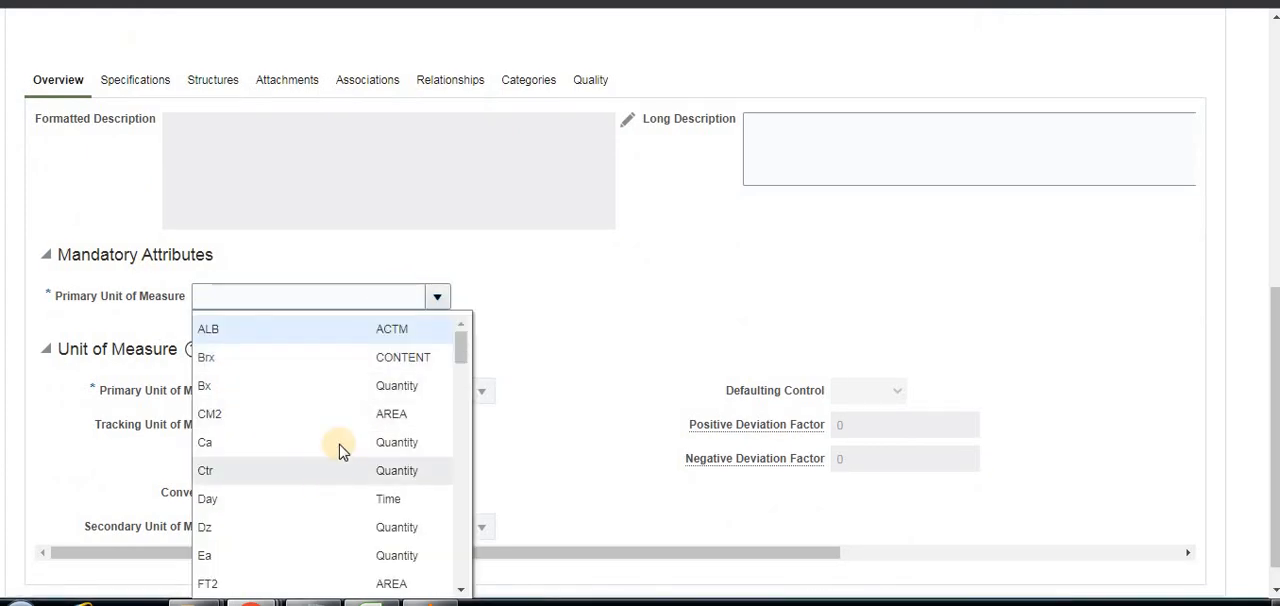
left_click(320, 296)
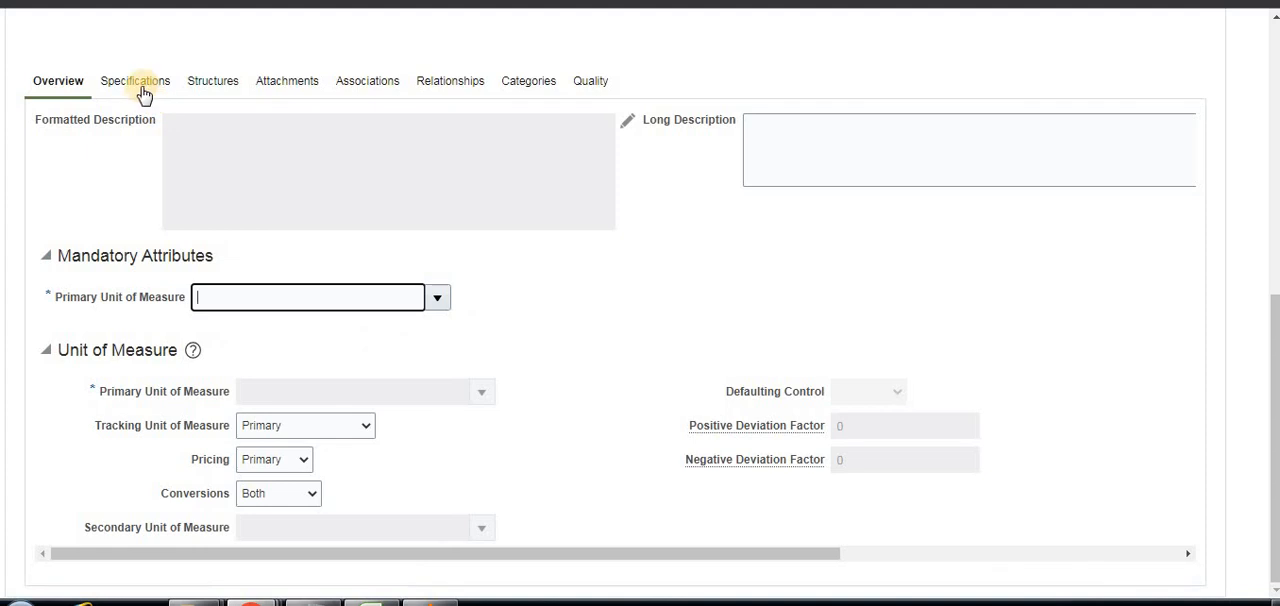
Open the item's Inventory specifications and set Inventory Item to Yes under Material Control.
left_click(134, 84)
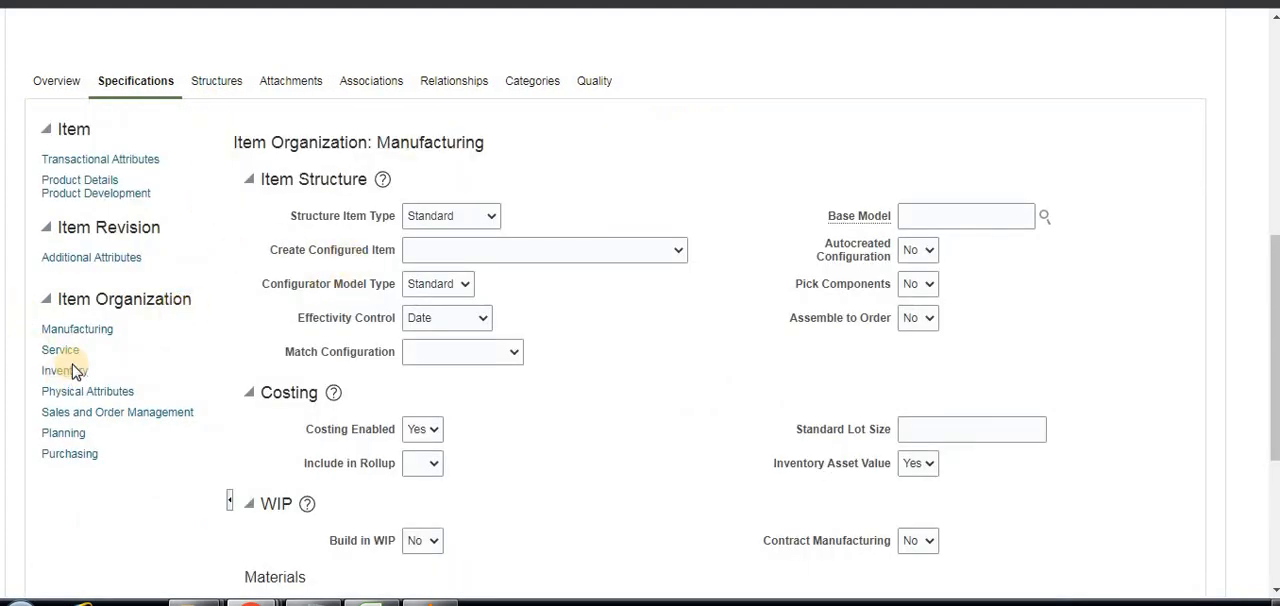
left_click(66, 372)
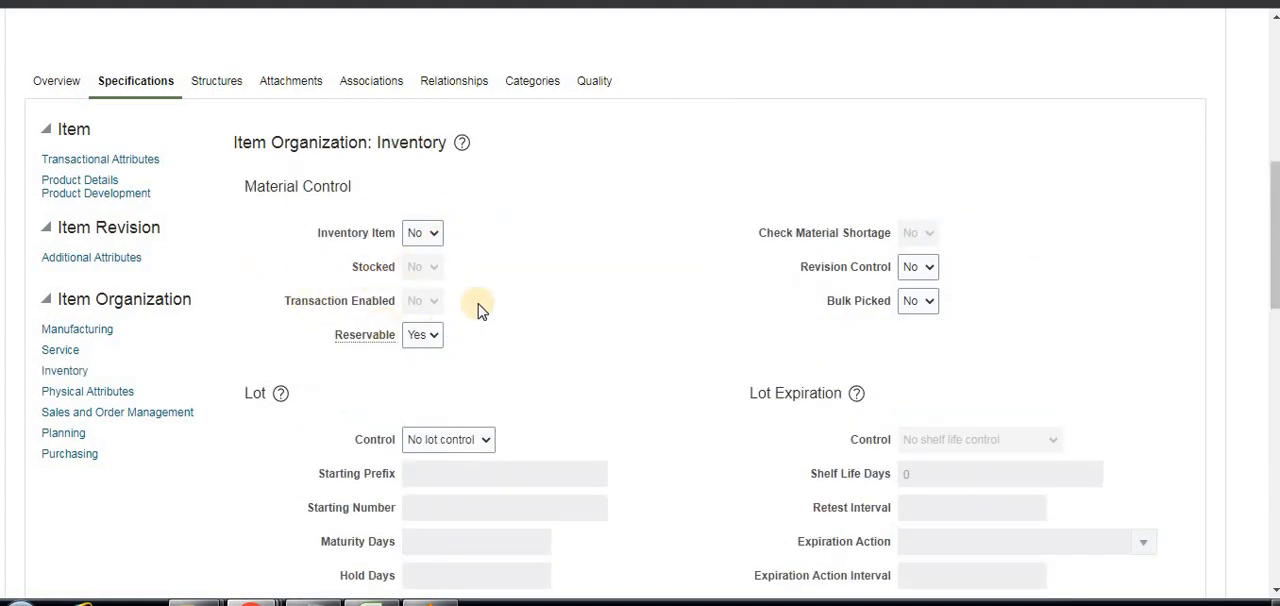
left_click(426, 270)
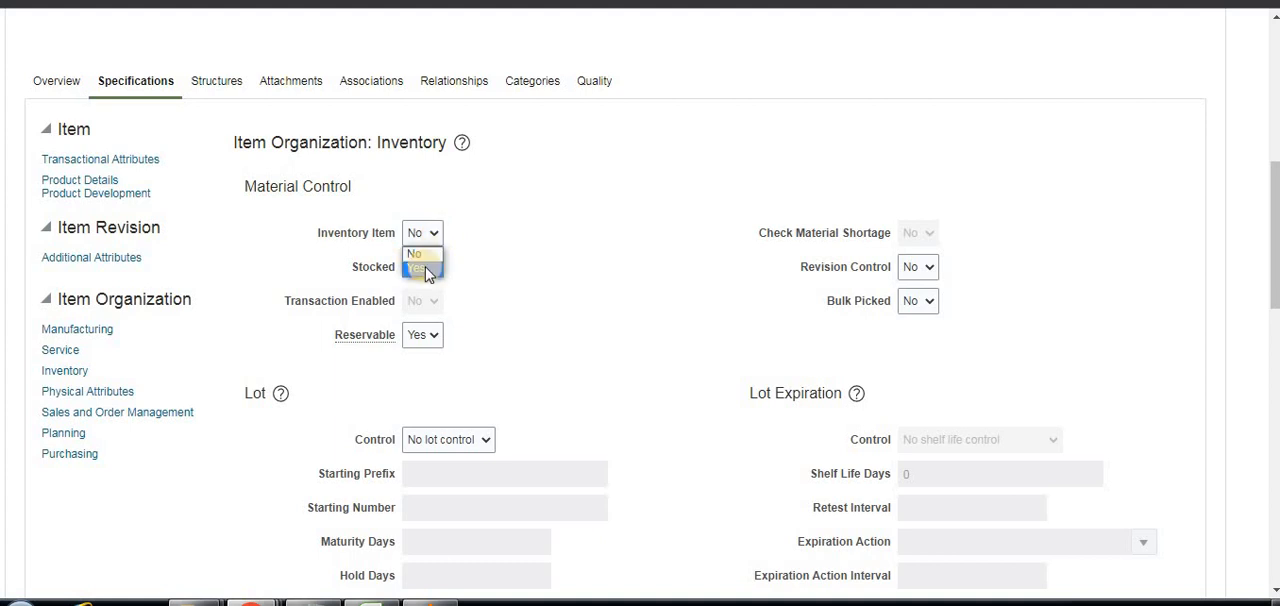
left_click(599, 227)
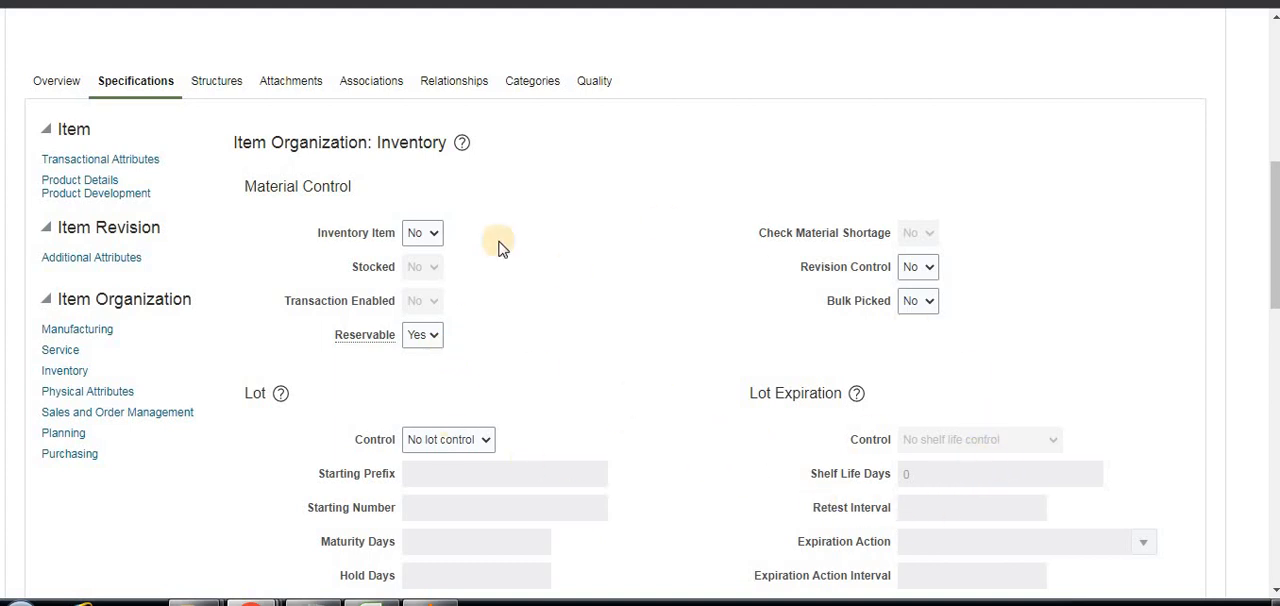
left_click(434, 234)
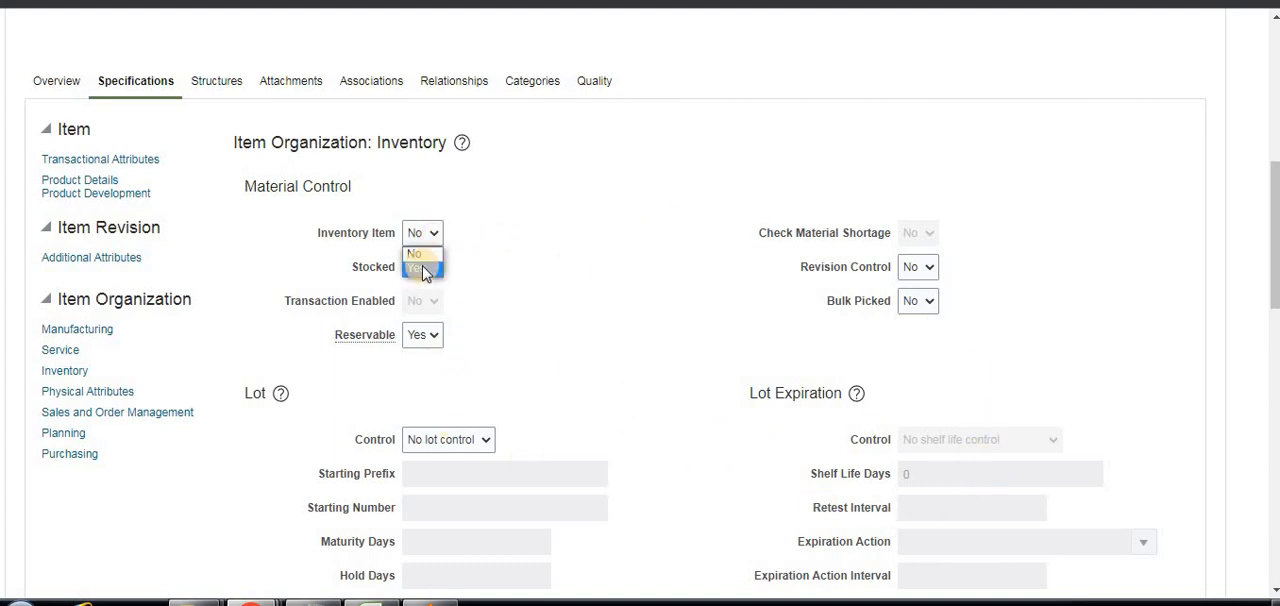
left_click(423, 268)
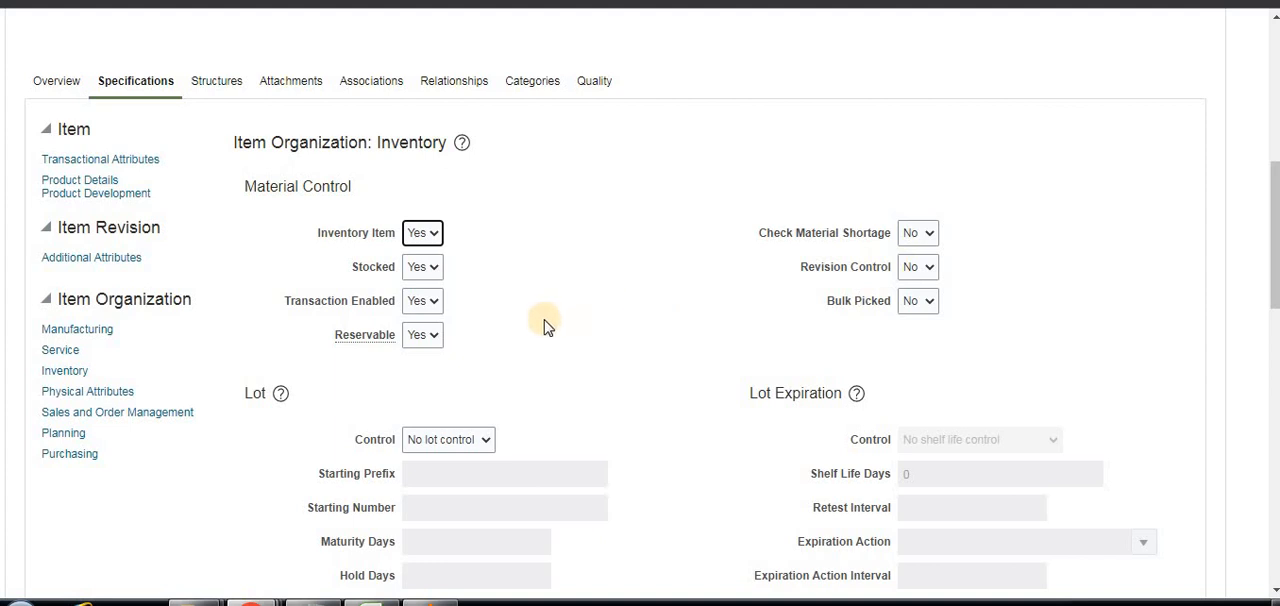
Set Stocked to No under Material Control for Item2.
left_click(435, 279)
left_click(425, 298)
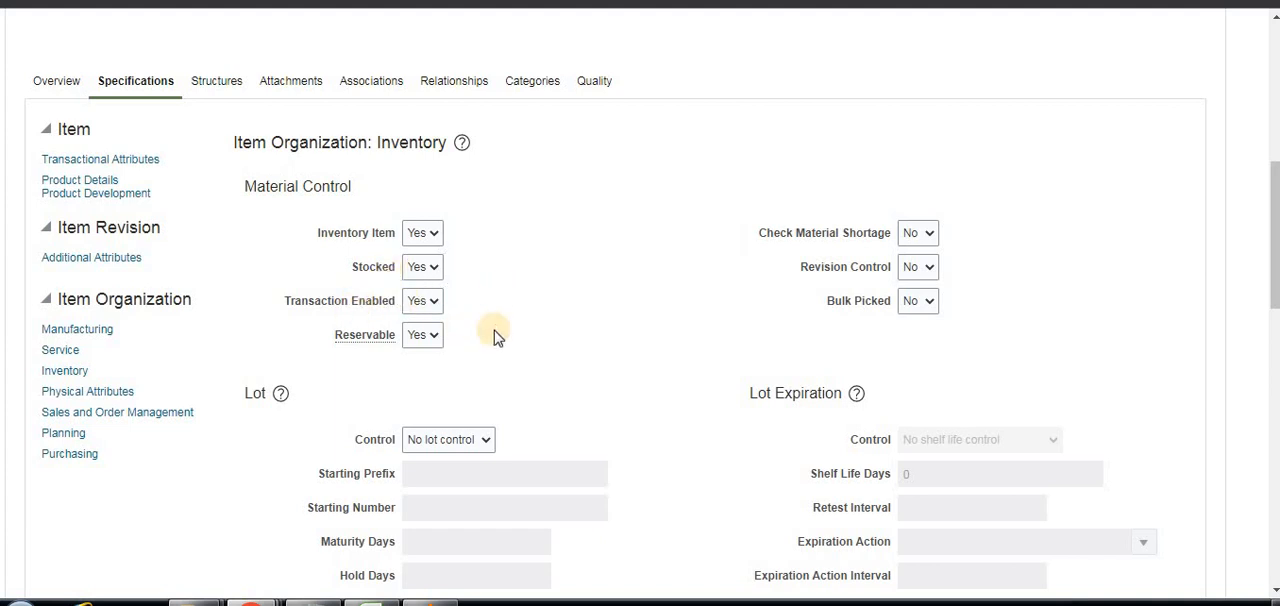
left_click(435, 268)
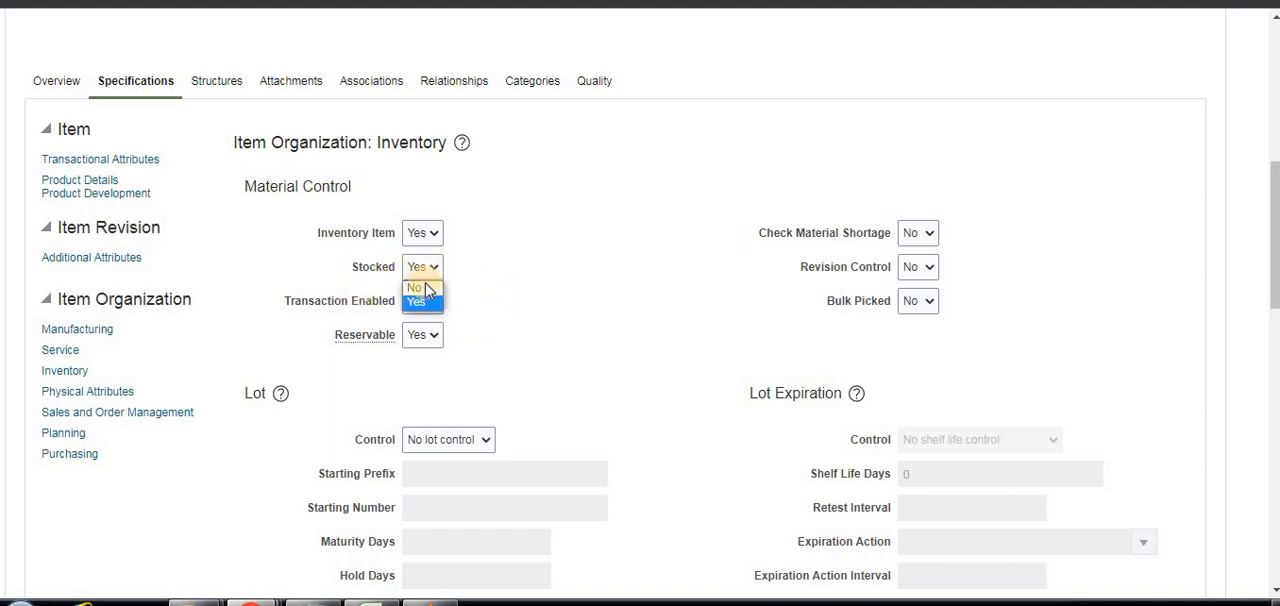
left_click(420, 288)
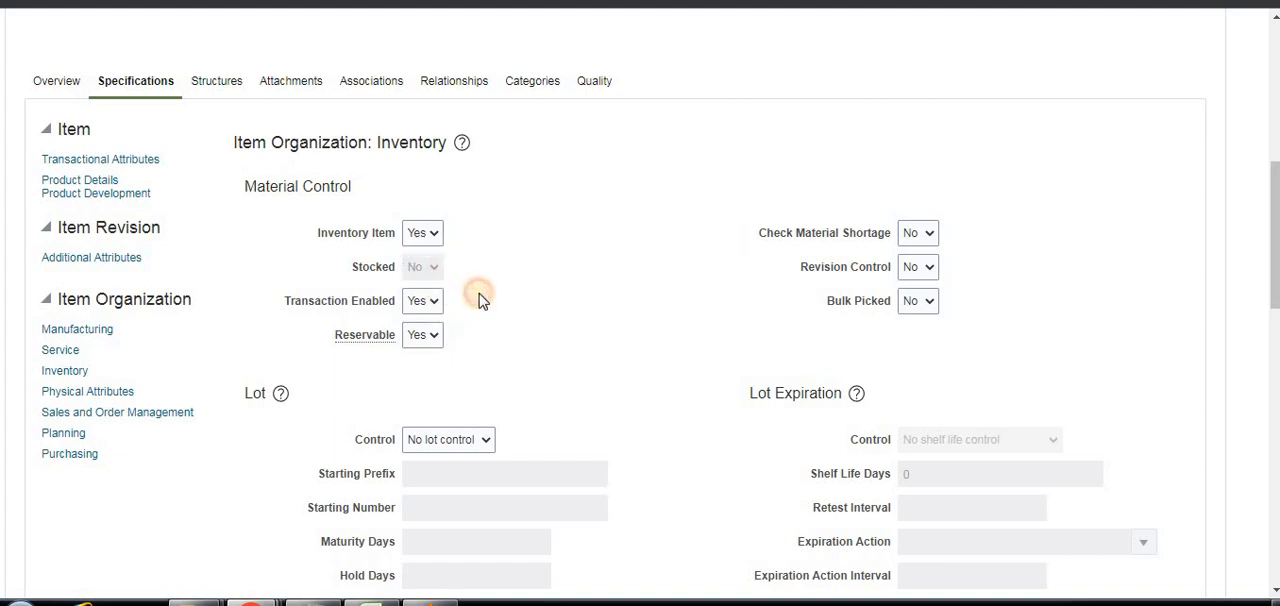
Cancel the creation of Item2 and discard the unsaved changes.
scroll(500, 245, "up", 10)
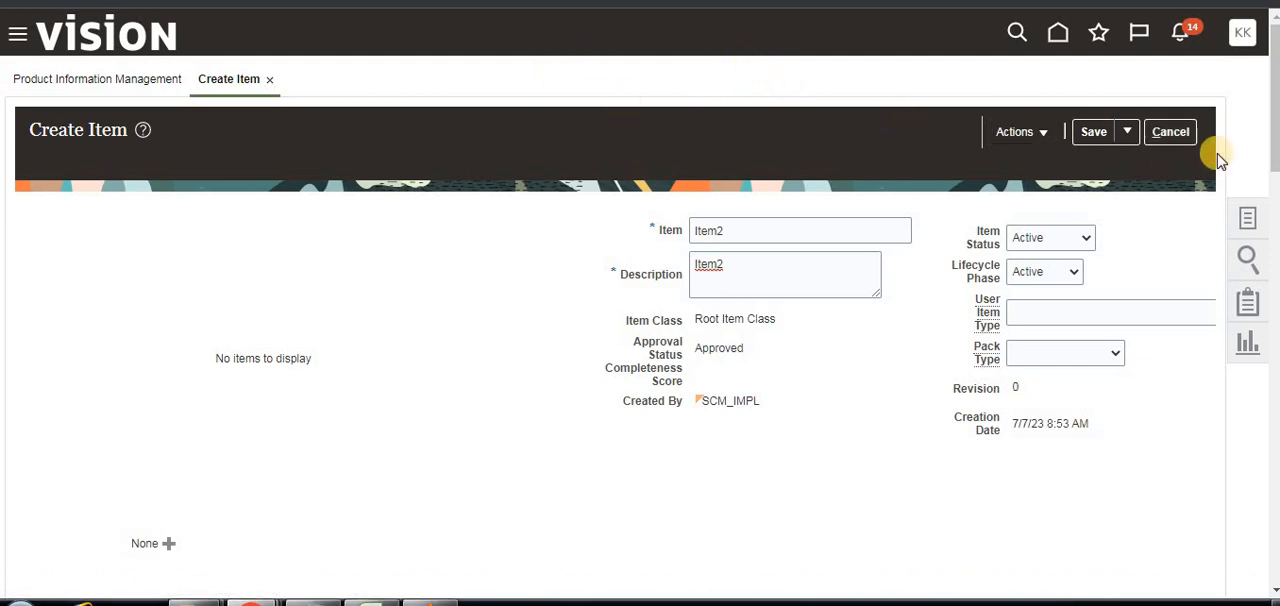
left_click(1150, 130)
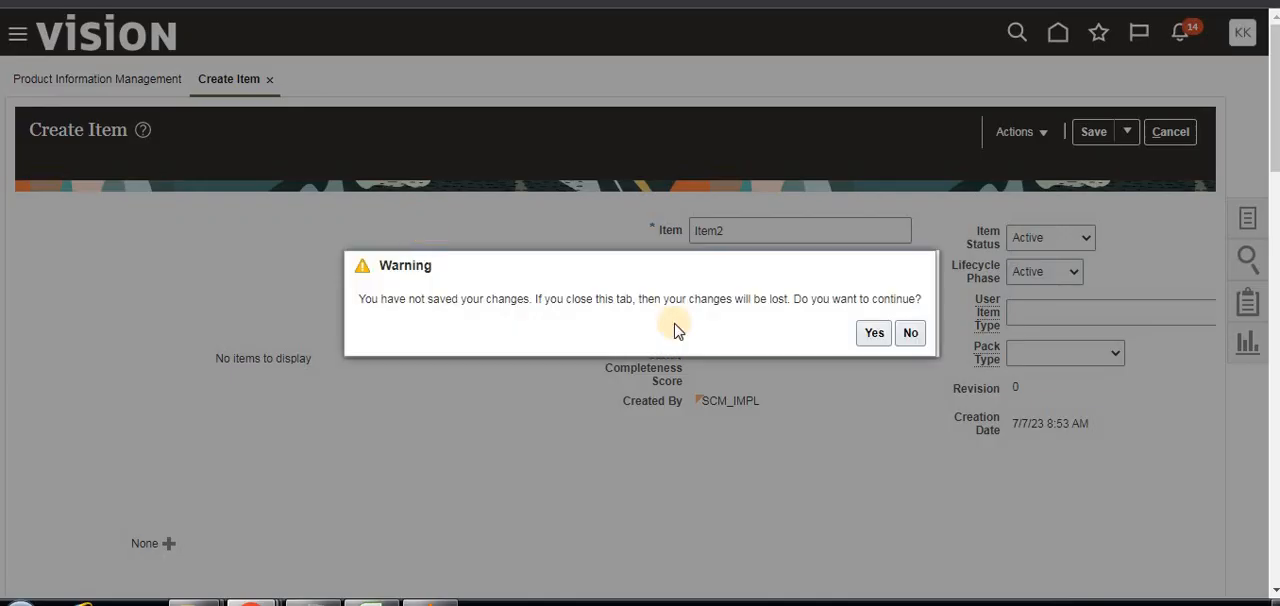
left_click(874, 333)
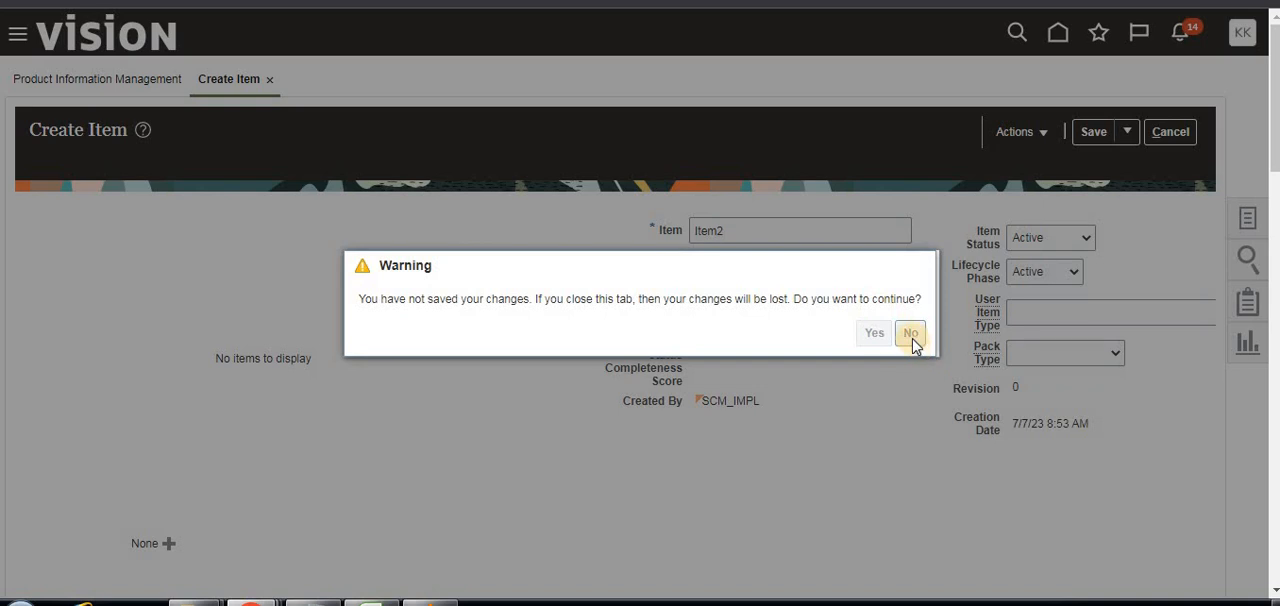
left_click(881, 337)
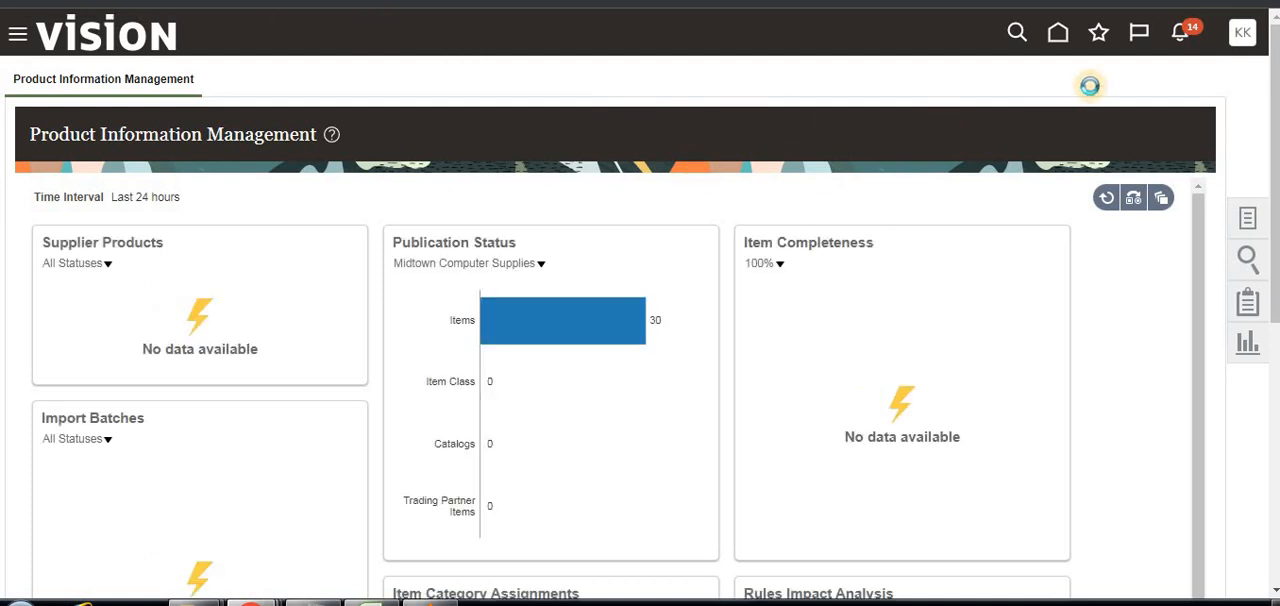
Open Setup and Maintenance and switch the setup offering to Product Management.
left_click(1242, 32)
left_click(890, 320)
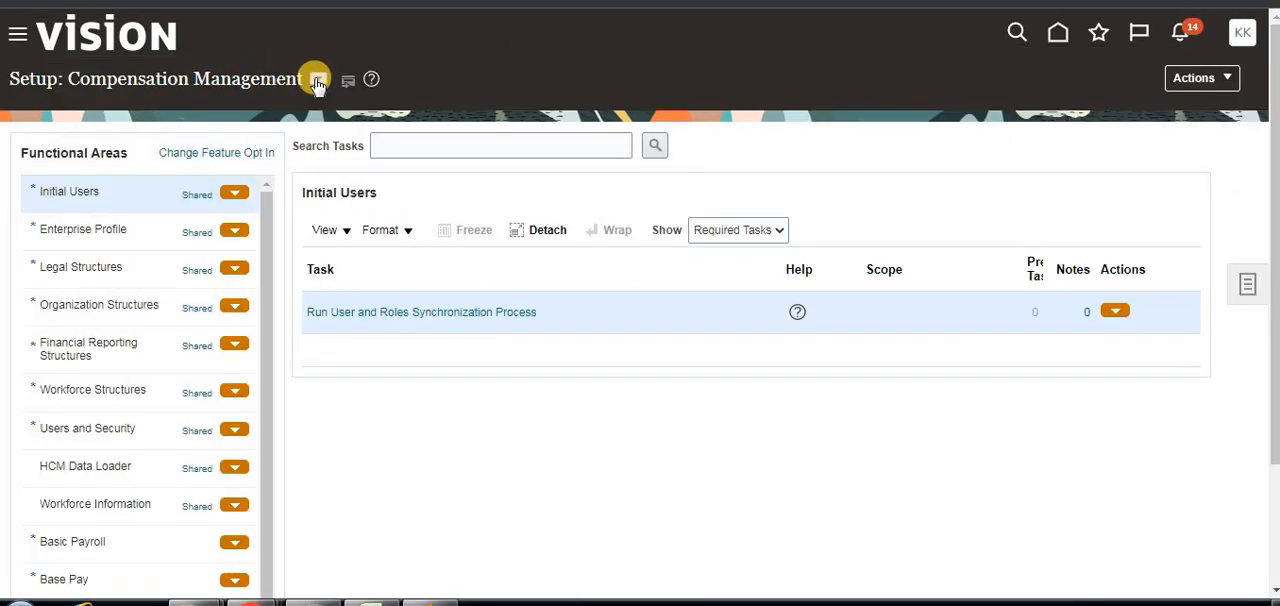
left_click(317, 80)
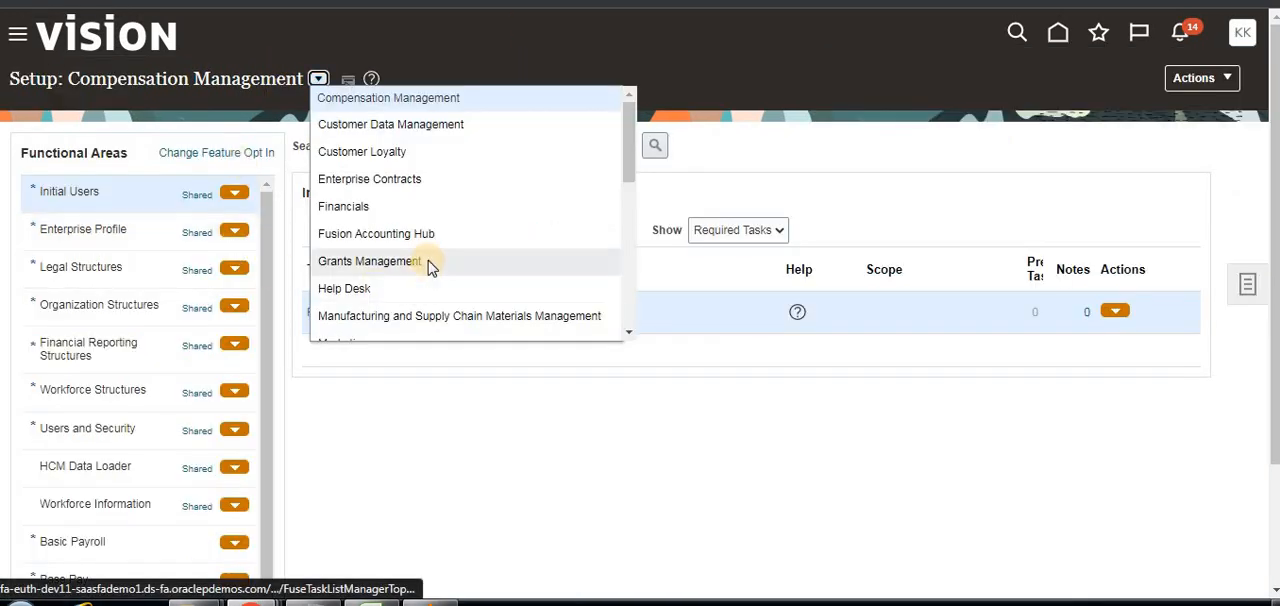
scroll(420, 250, "down", 3)
left_click(380, 240)
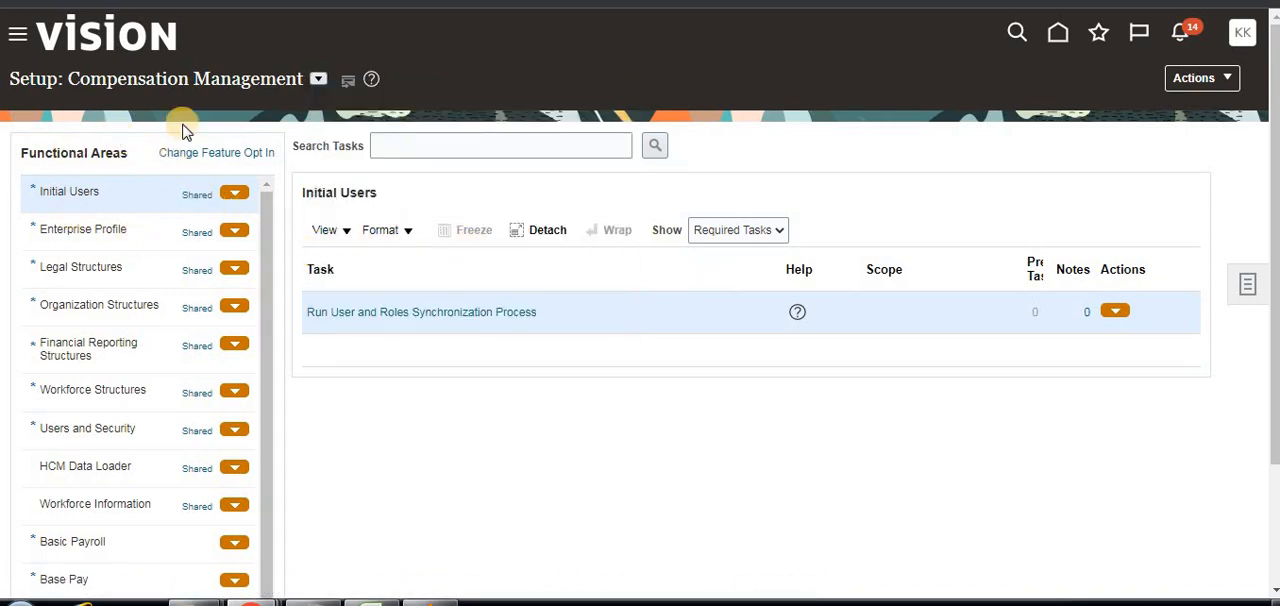
Search the setup tasks for "item status" and open the Manage Item Statuses task.
left_click(447, 152)
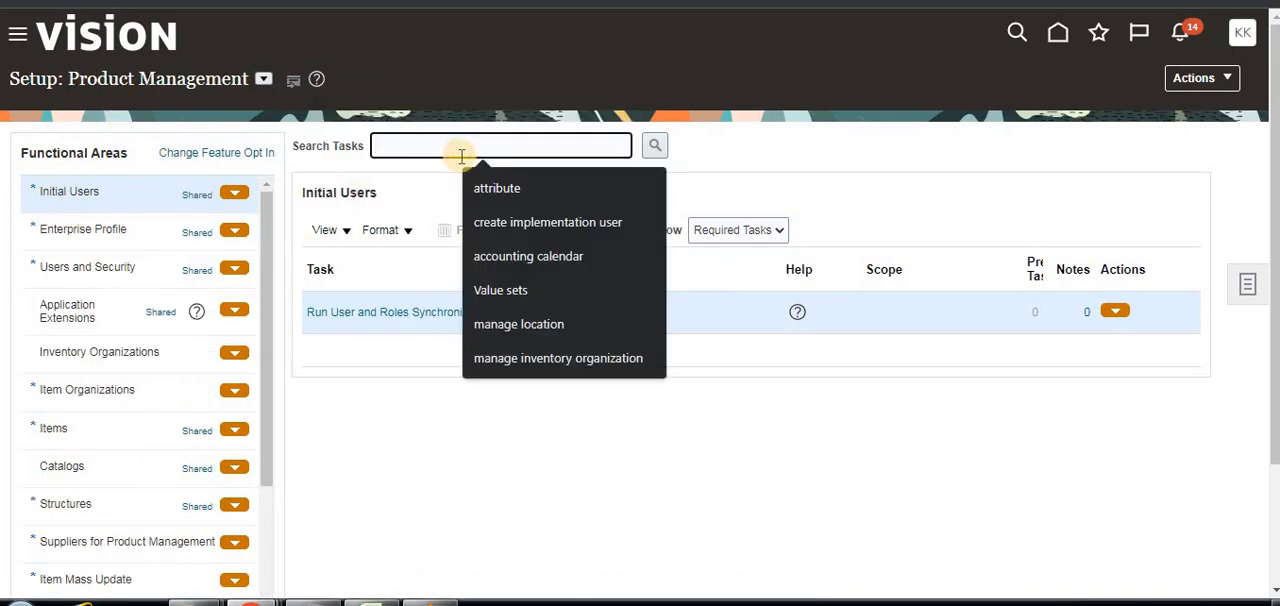
type("item status")
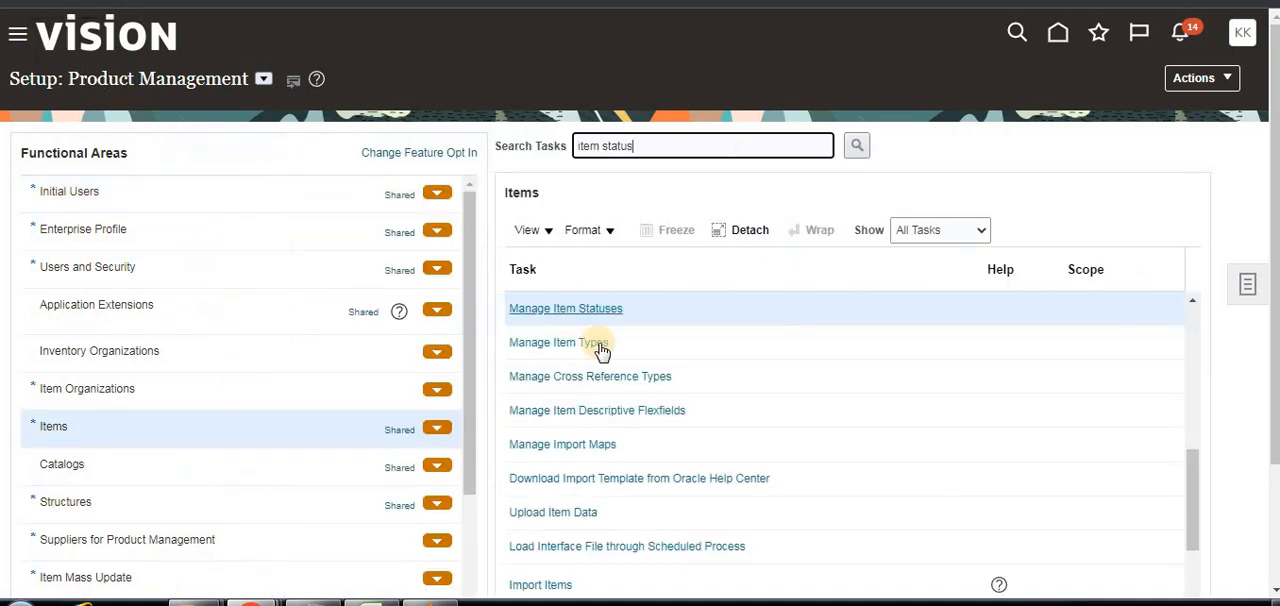
left_click(594, 310)
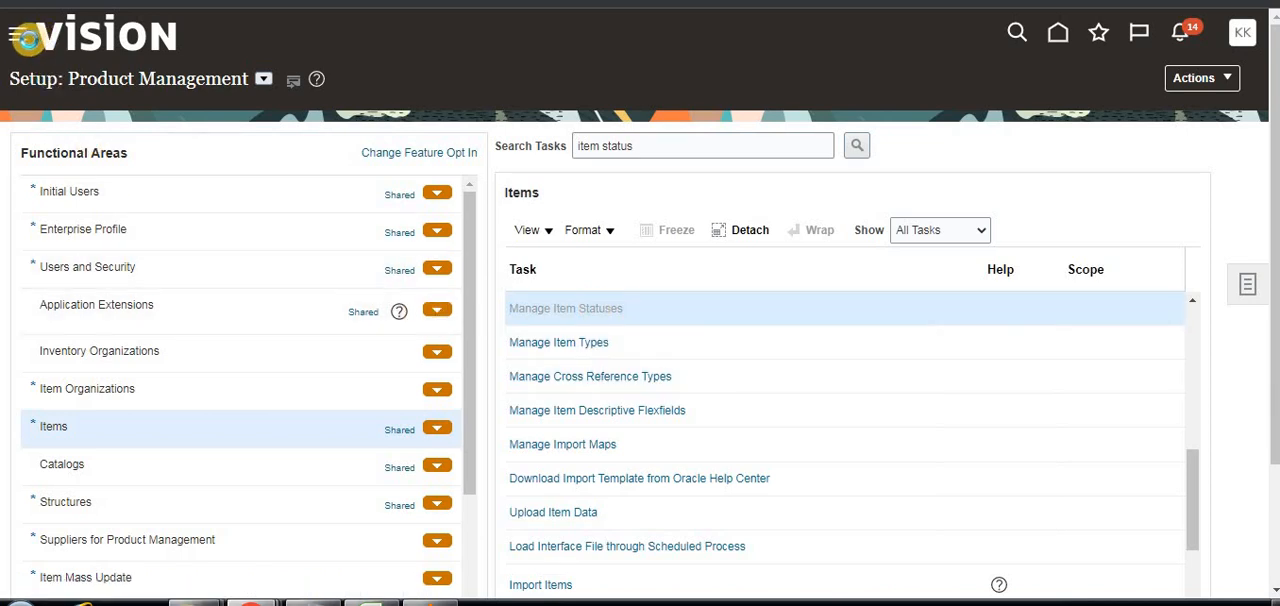
Set the Usage of the Active status's Inventory Item attribute to Inherited, then save and close the item statuses.
scroll(193, 480, "down", 5)
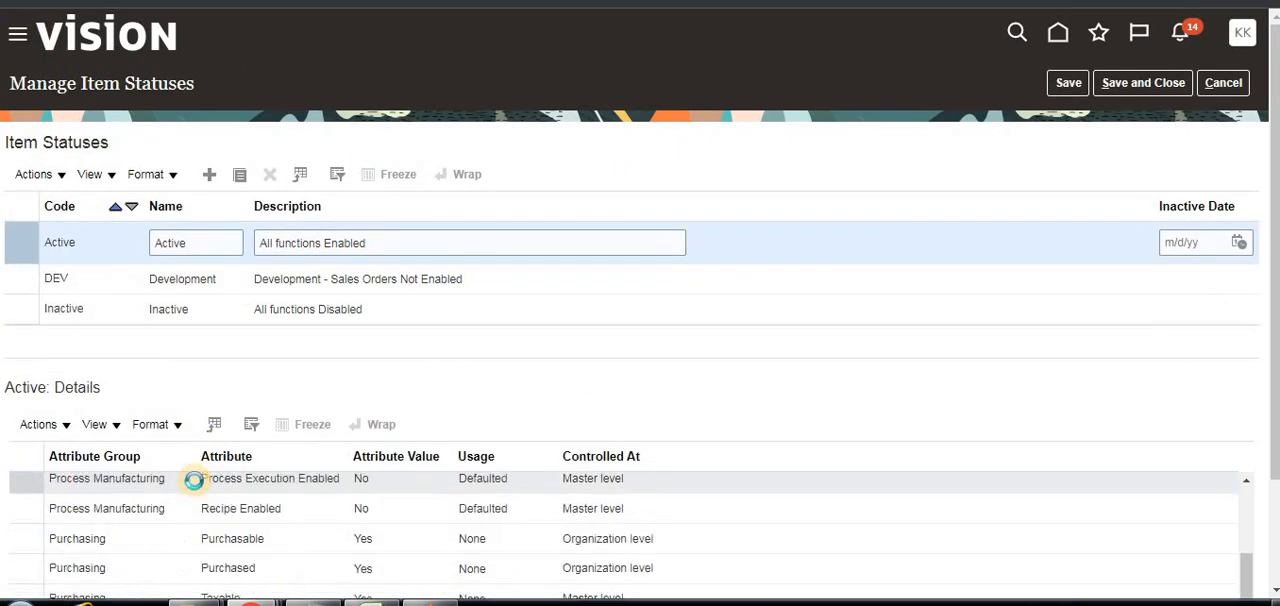
scroll(370, 531, "up", 2)
scroll(438, 533, "up", 3)
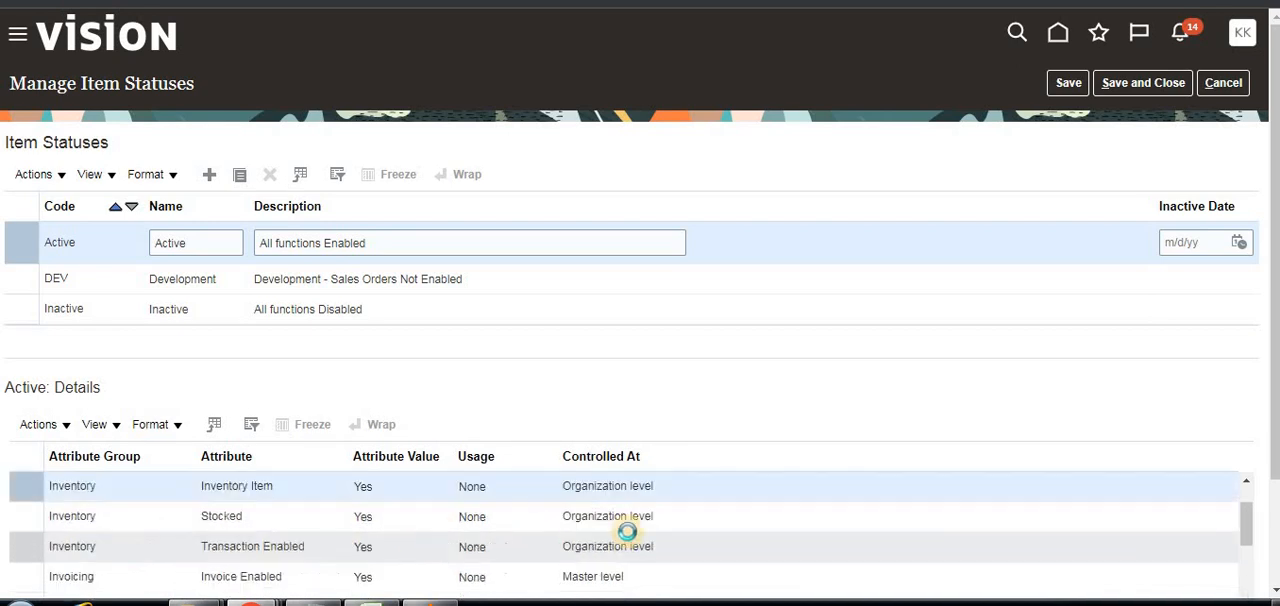
left_click_drag(1271, 369, 1266, 480)
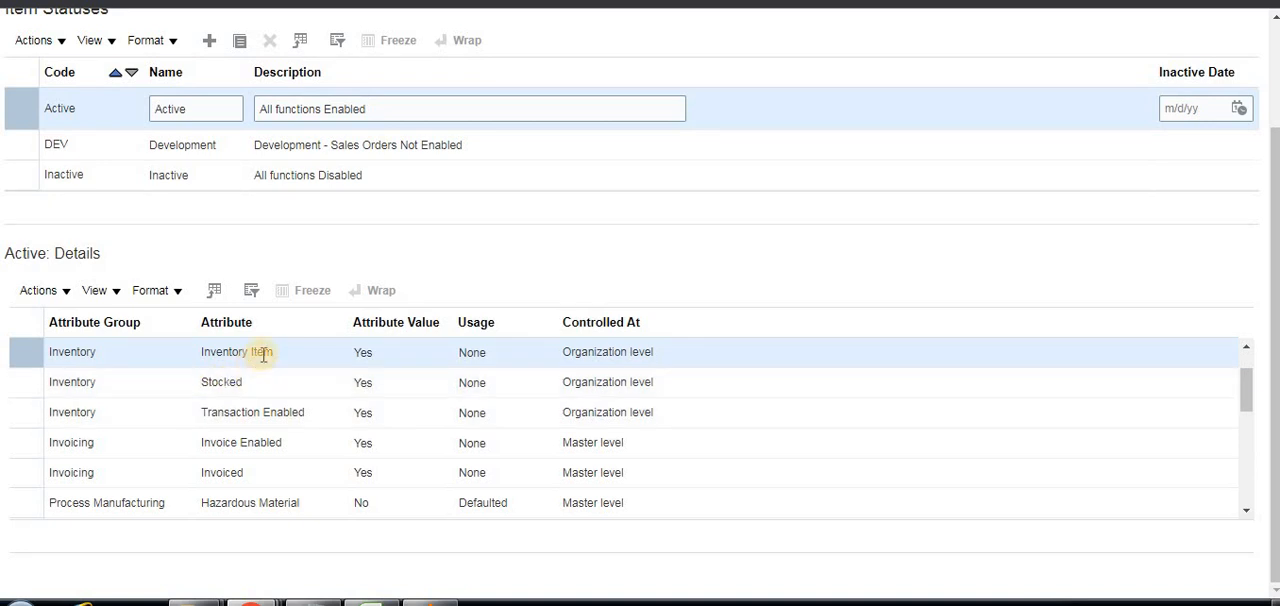
left_click(502, 360)
left_click(543, 362)
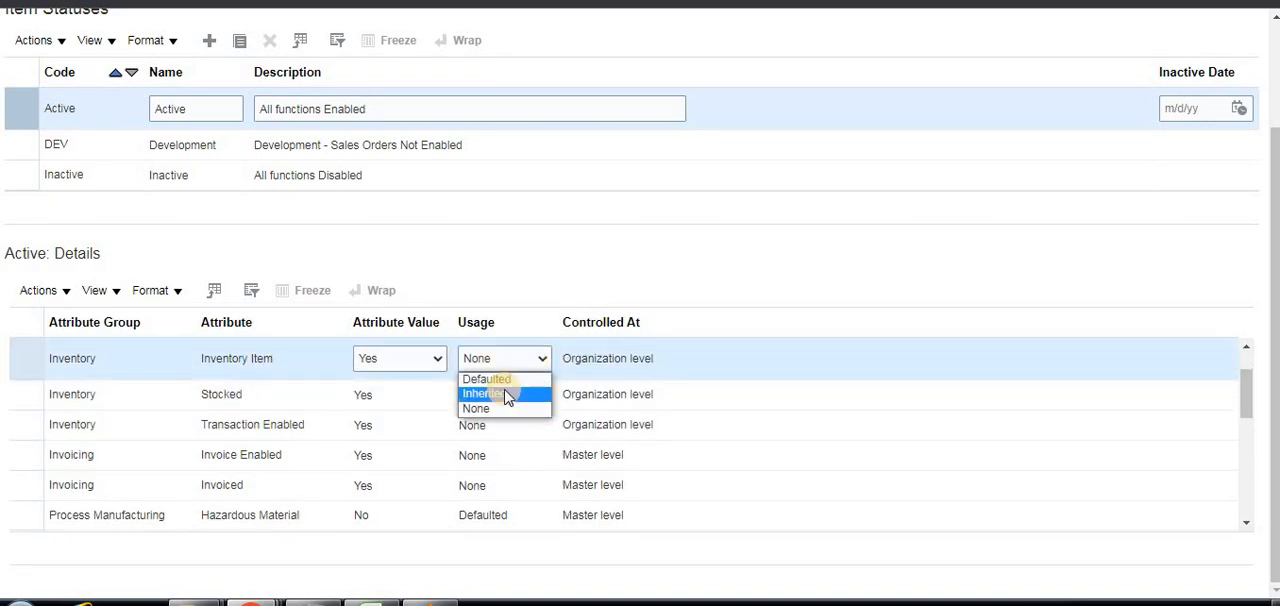
left_click(508, 392)
scroll(760, 368, "up", 3)
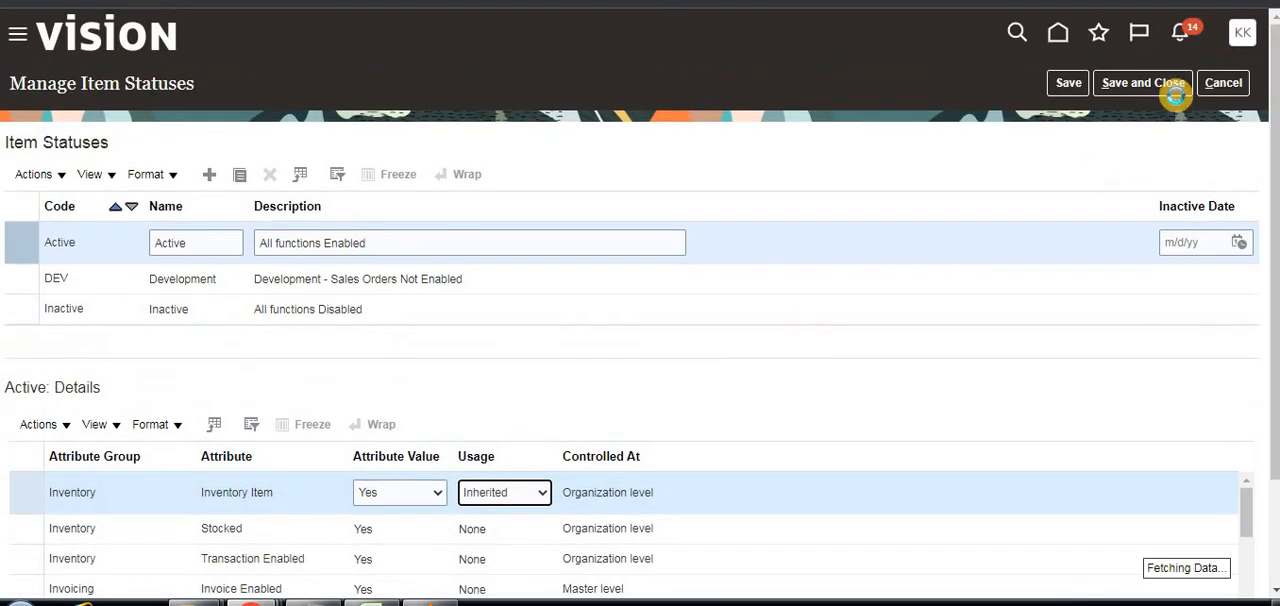
left_click(1150, 83)
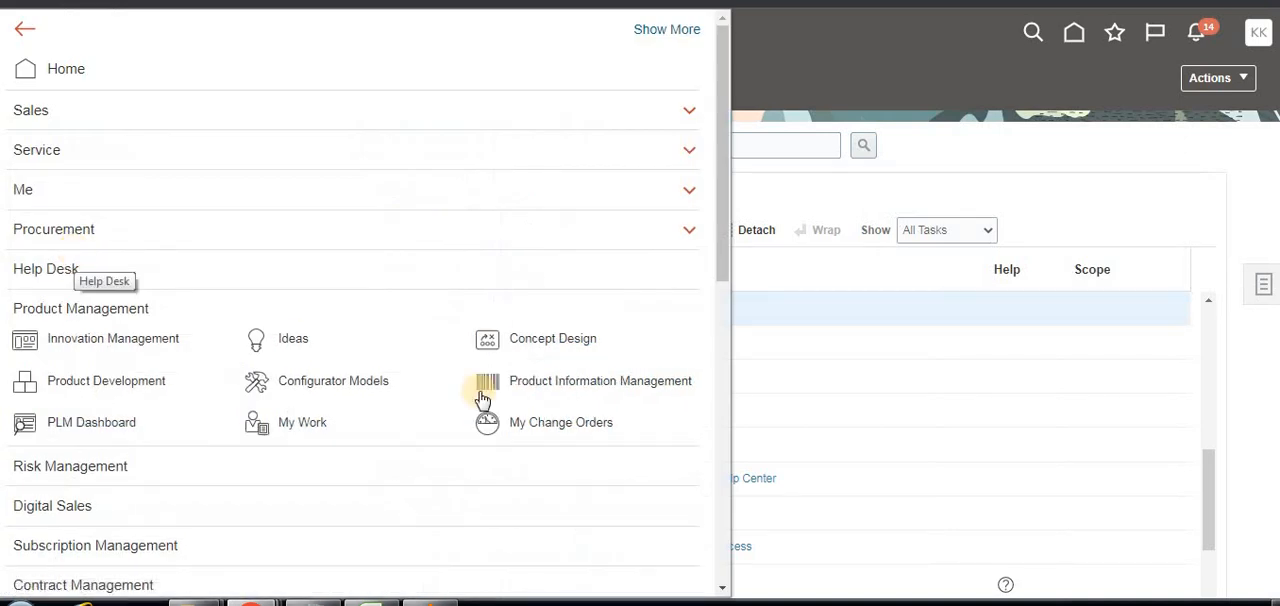
Go to Product Information Management and create a new item in the Root Item Class, selecting its organization.
left_click(583, 387)
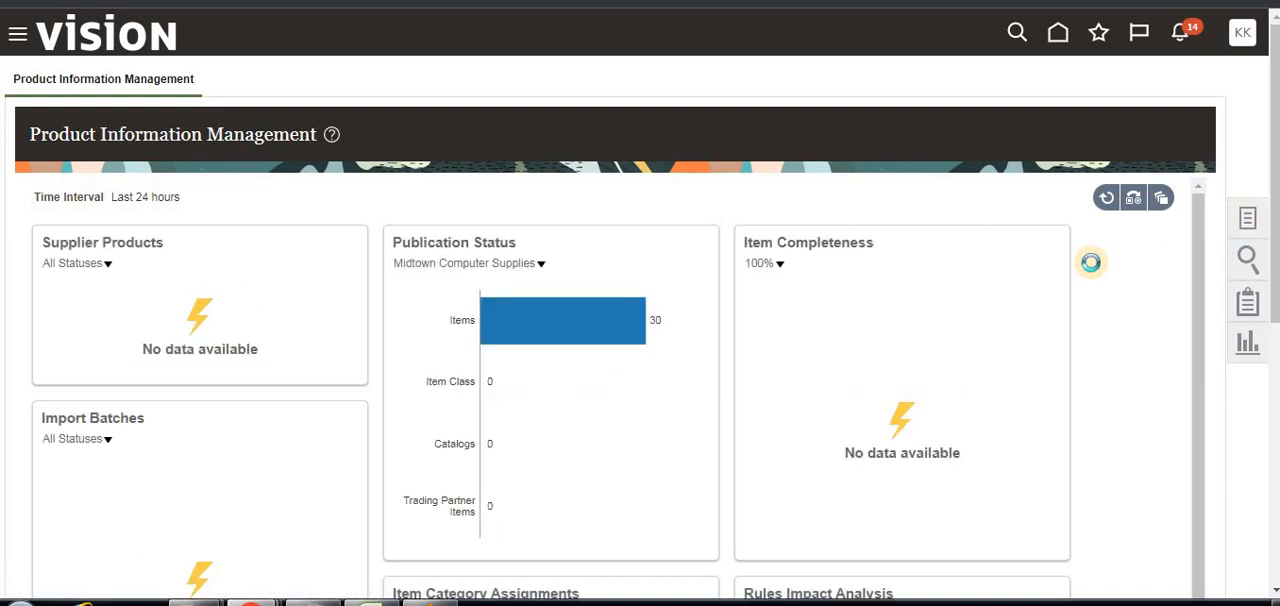
left_click(1247, 218)
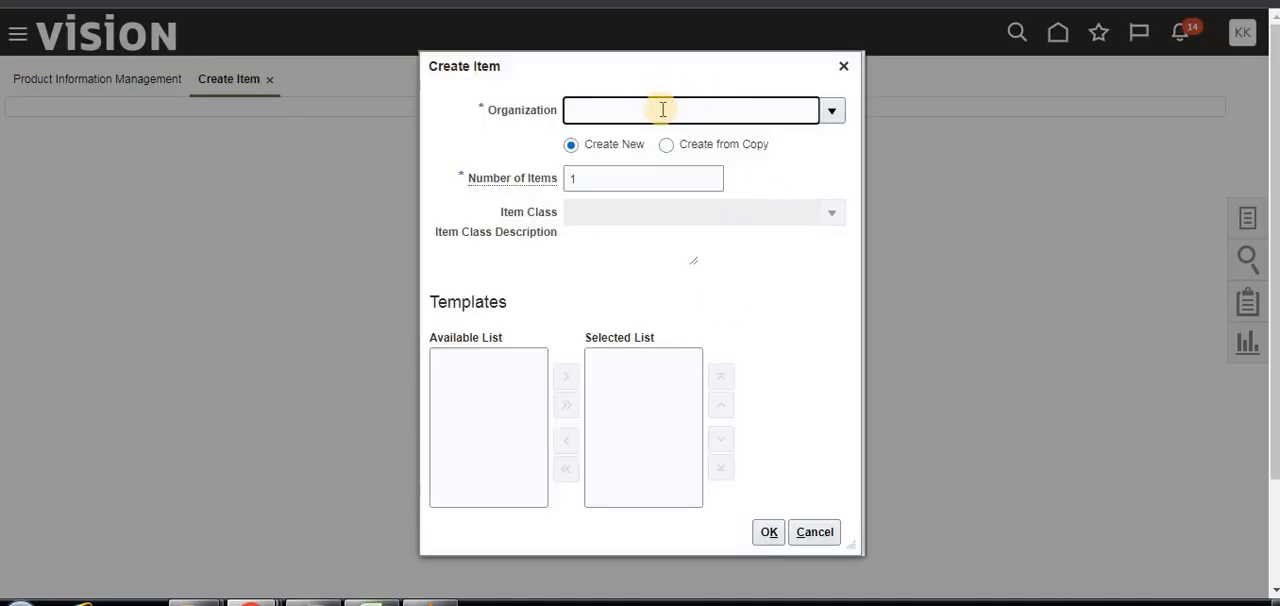
left_click(832, 110)
left_click(682, 362)
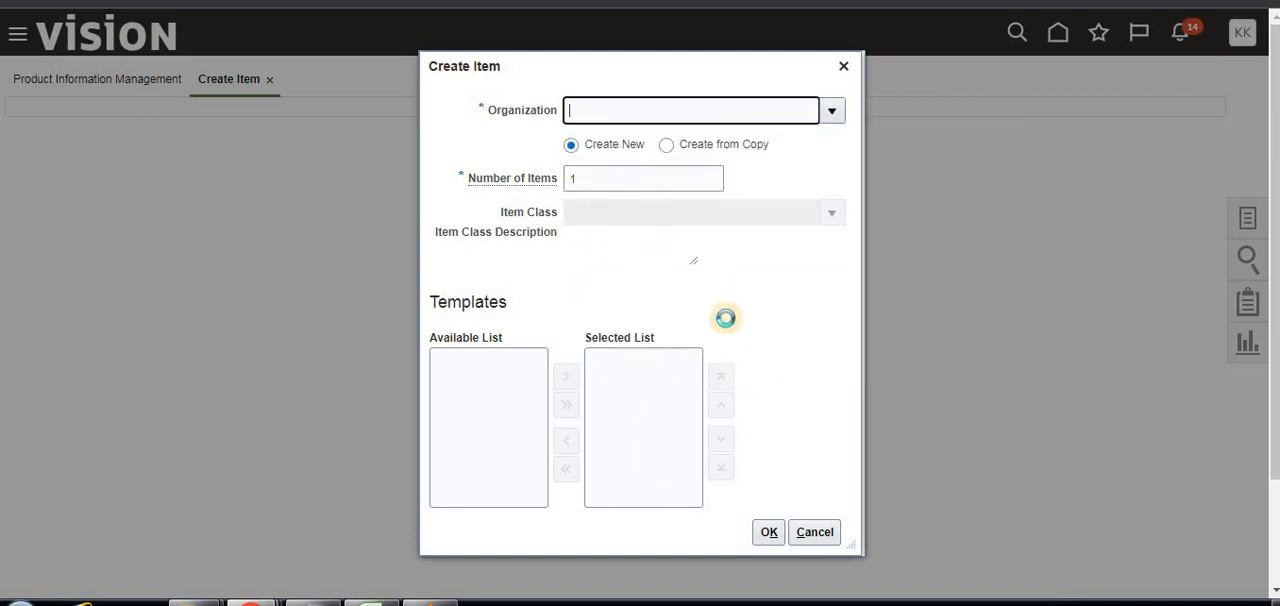
left_click(848, 534)
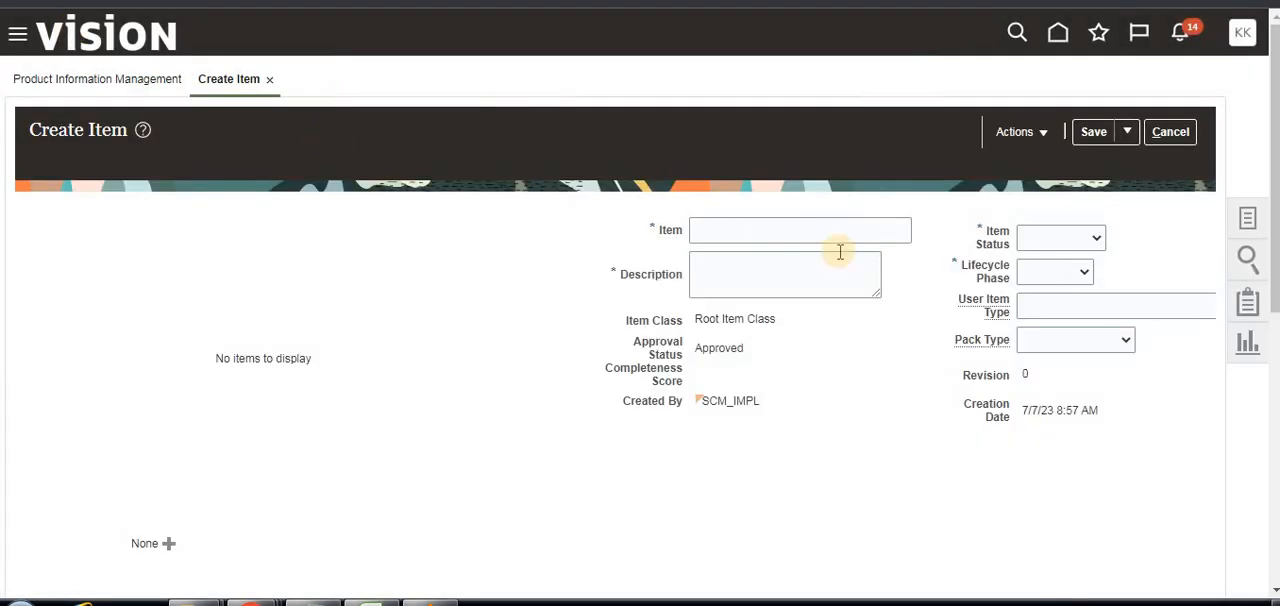
Enter "item2" as both the item name and the description of the new item.
left_click(755, 220)
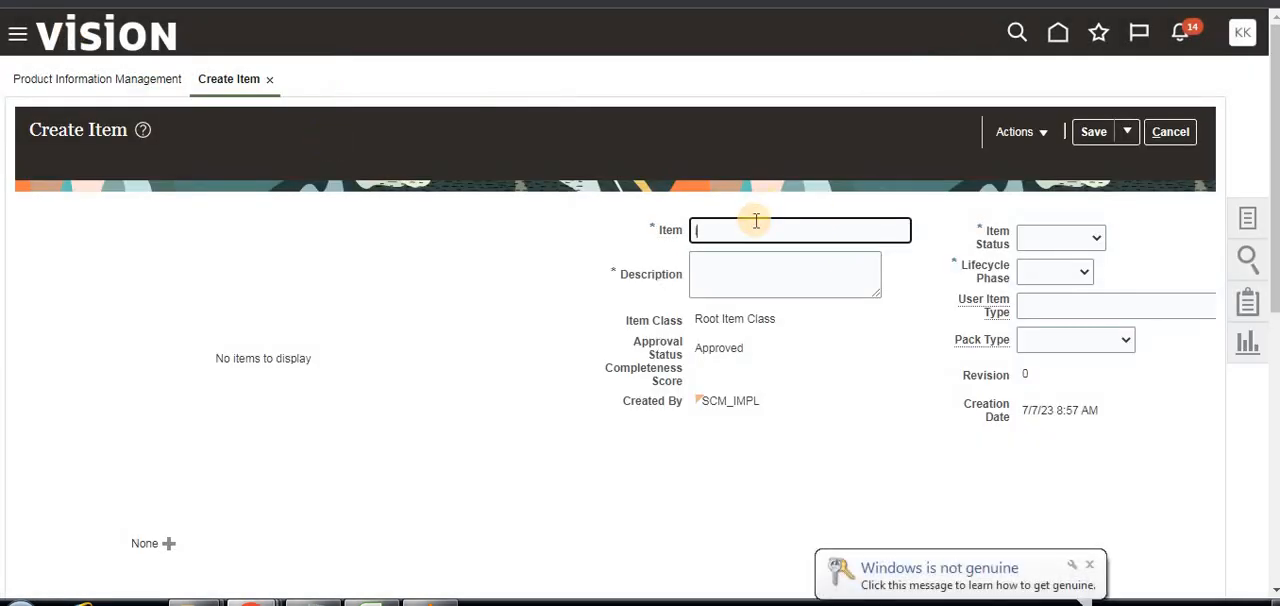
type("item2")
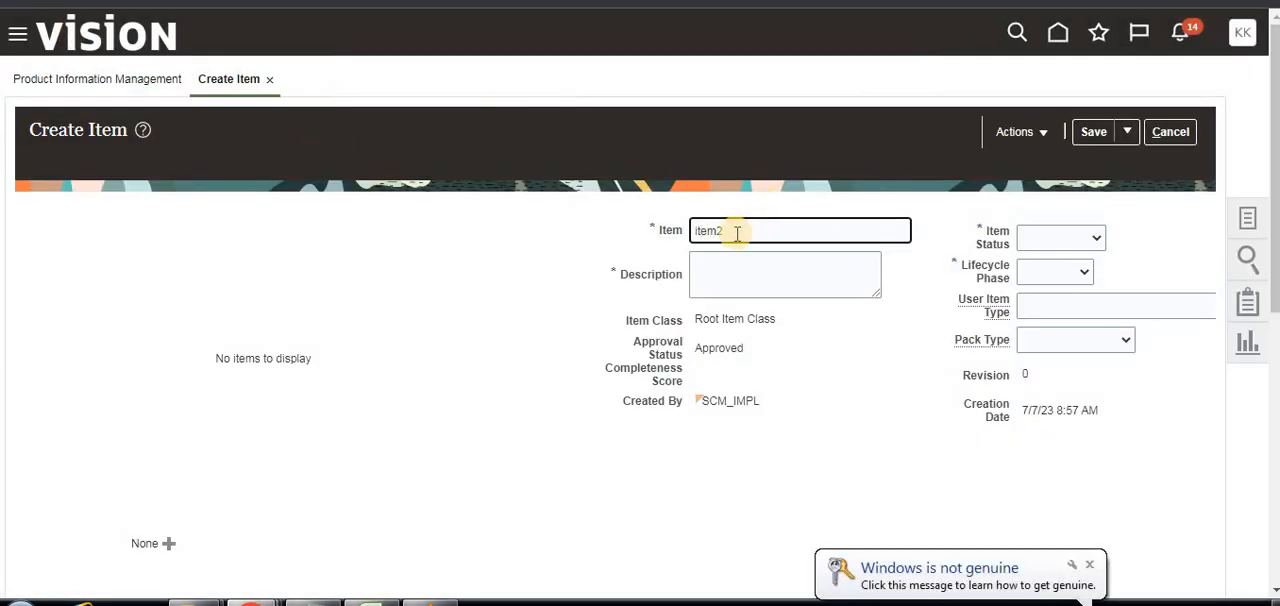
double_click(736, 233)
key("ctrl+c")
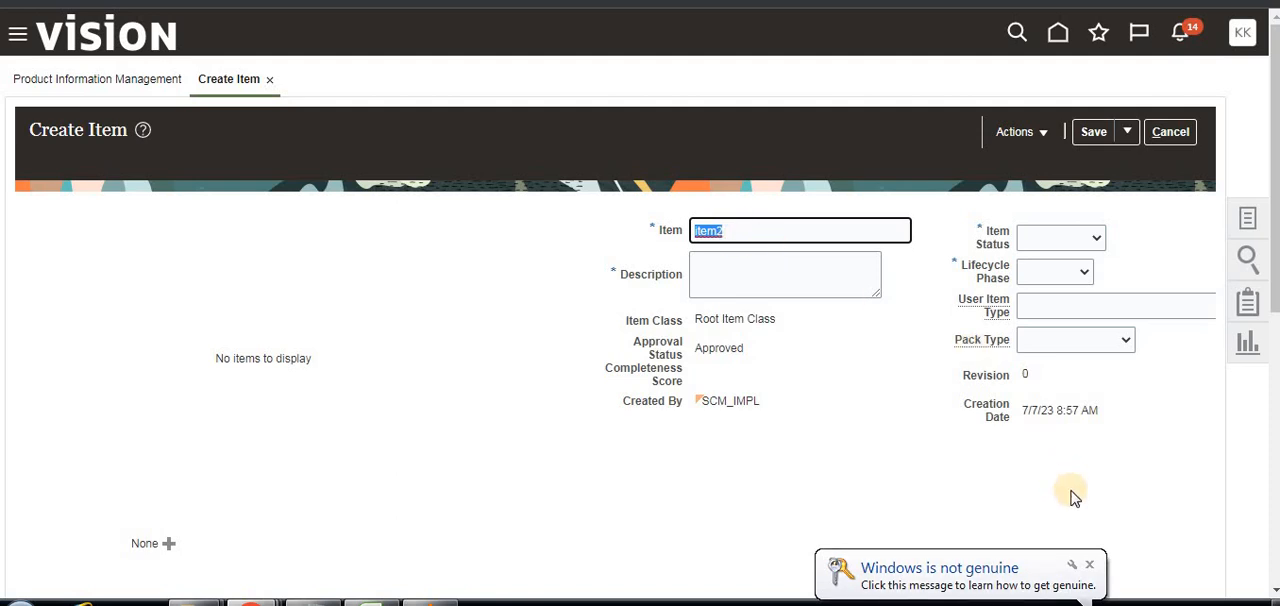
left_click(1087, 565)
left_click(811, 286)
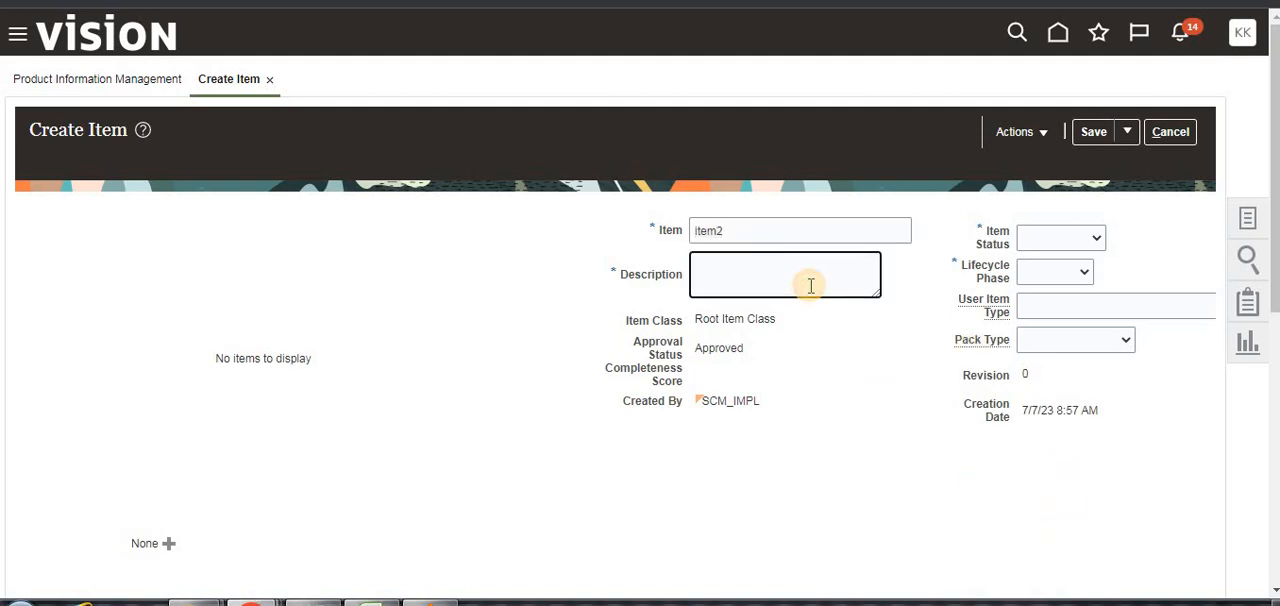
key("ctrl+v")
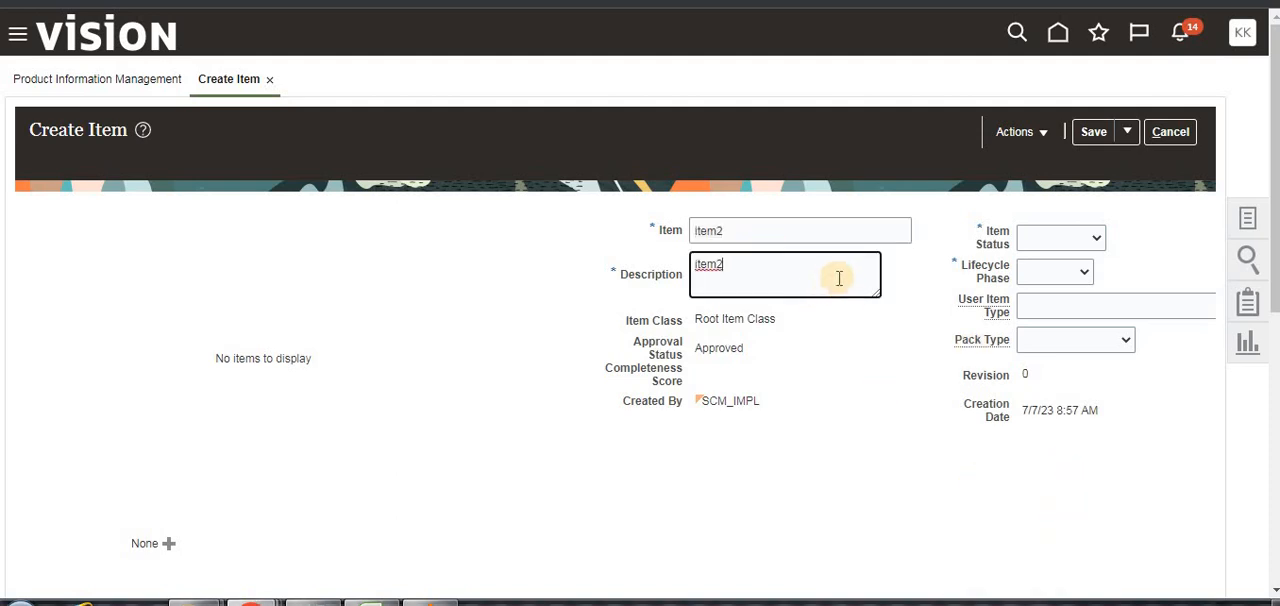
Set the item status to Active and the lifecycle phase to Active for item2.
left_click(1092, 246)
left_click(1062, 272)
left_click(1080, 272)
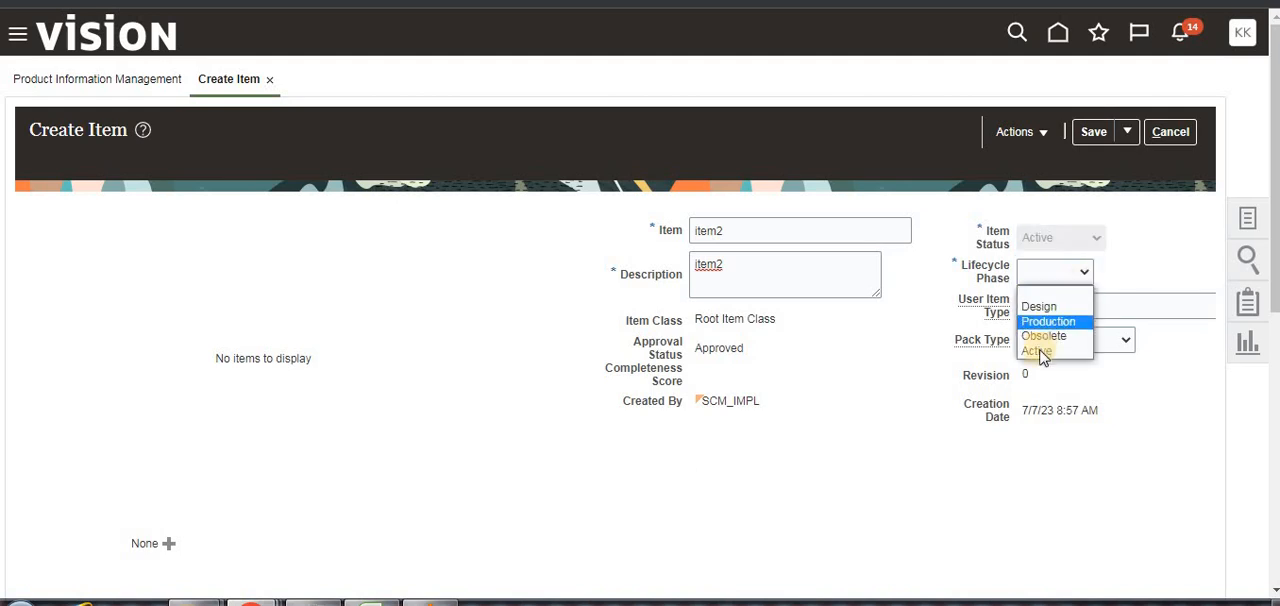
left_click(1038, 351)
Set the mandatory Primary Unit of Measure to Ca and open the item's Inventory specifications.
scroll(216, 208, "down", 5)
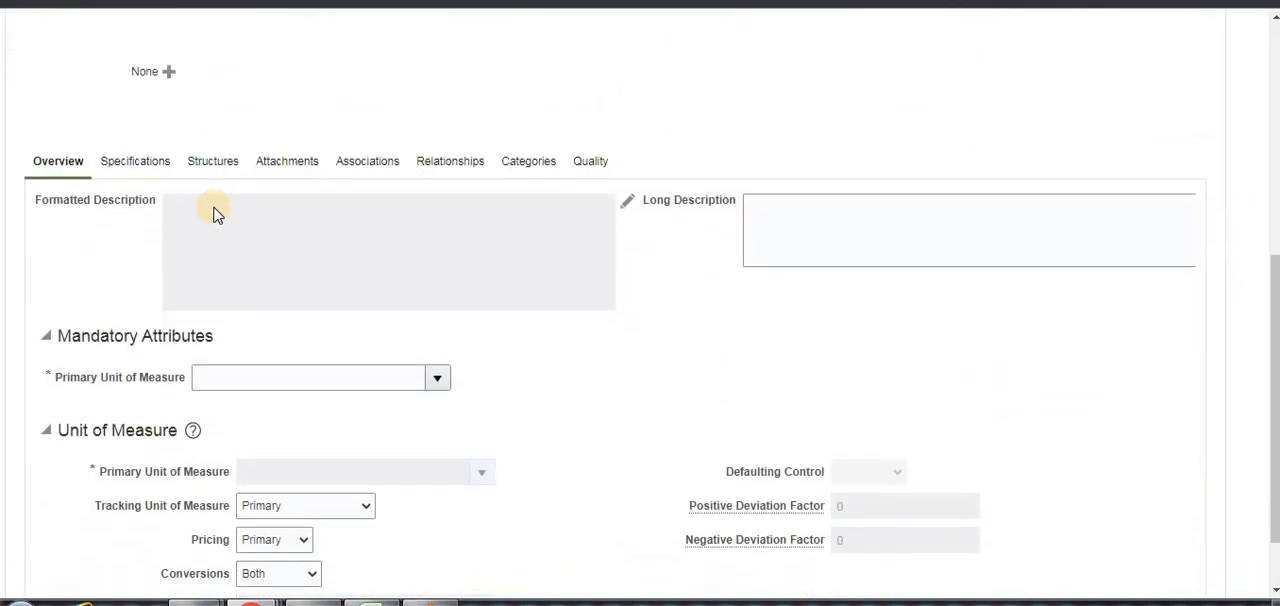
scroll(330, 366, "up", 5)
scroll(331, 366, "down", 6)
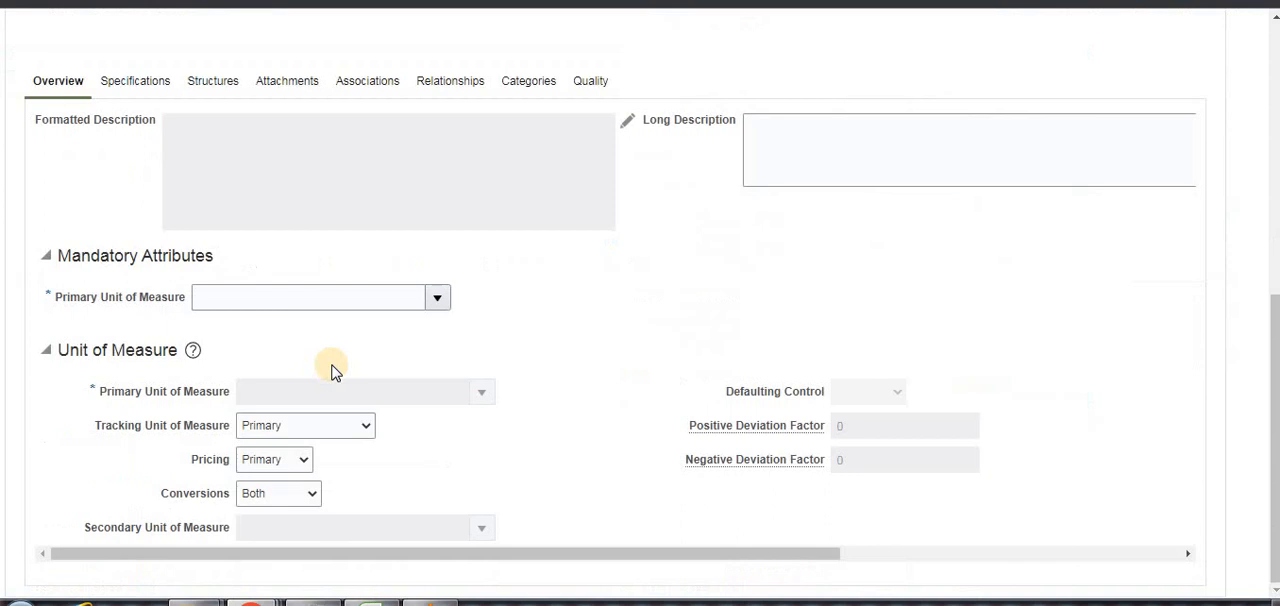
left_click(435, 301)
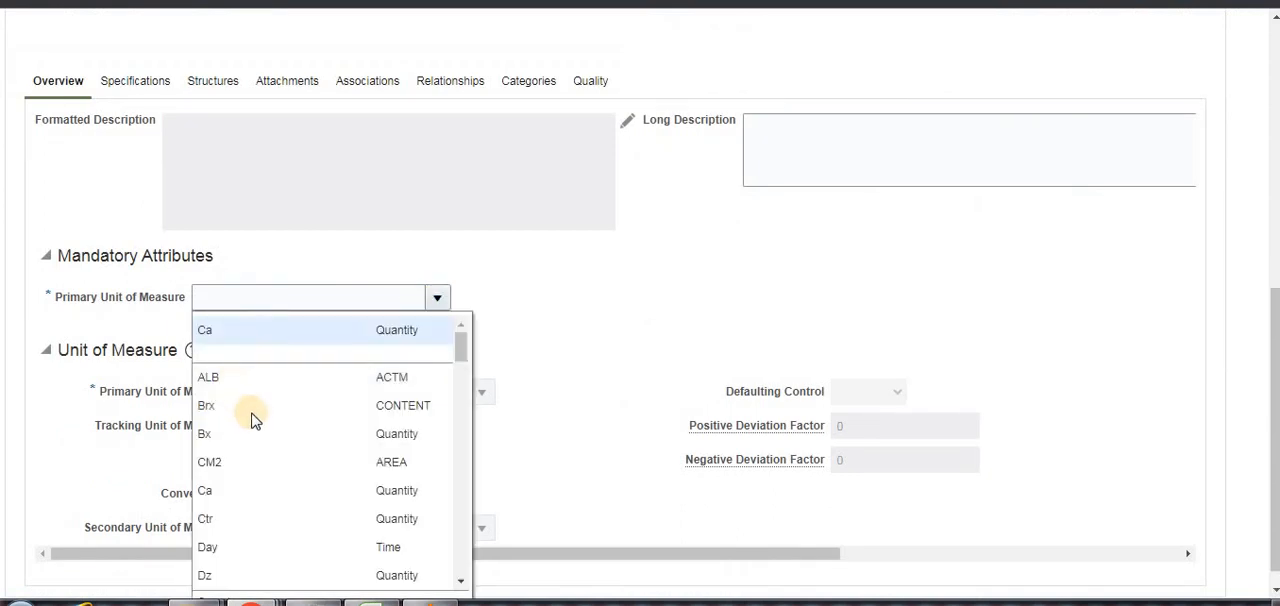
left_click(366, 336)
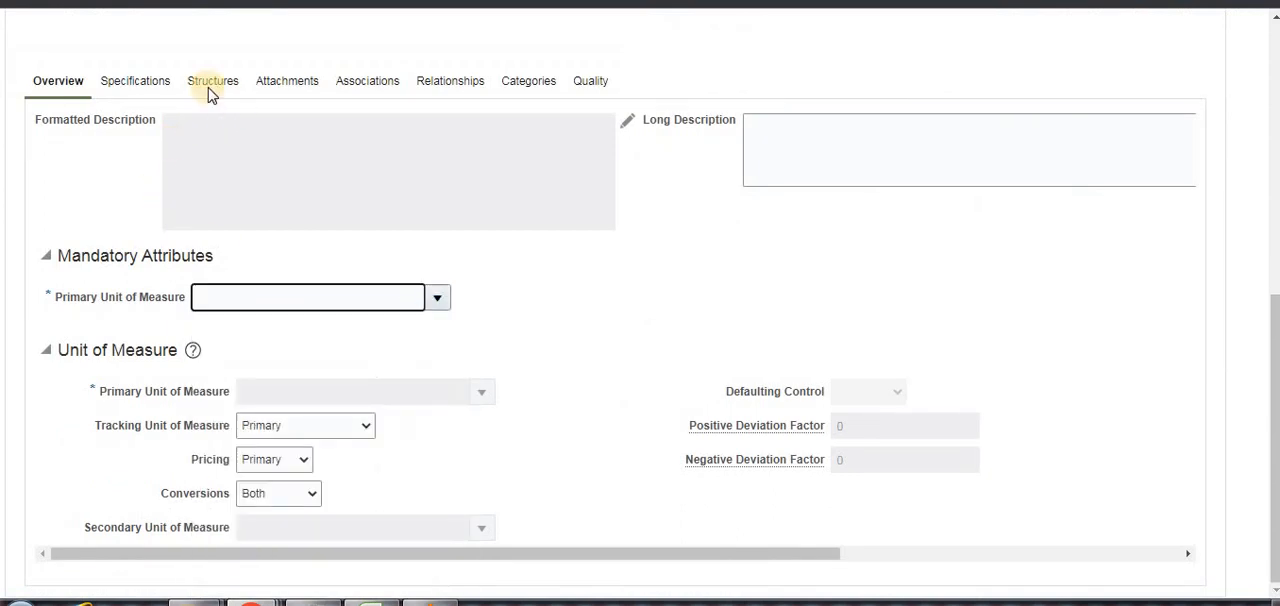
left_click(135, 85)
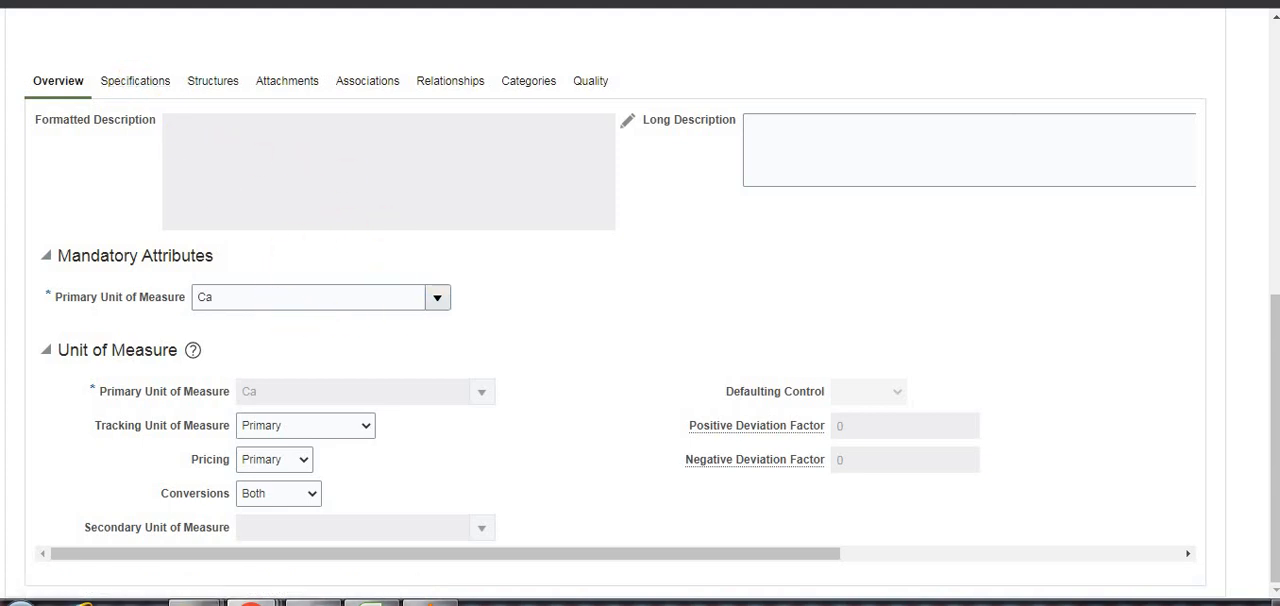
left_click(64, 372)
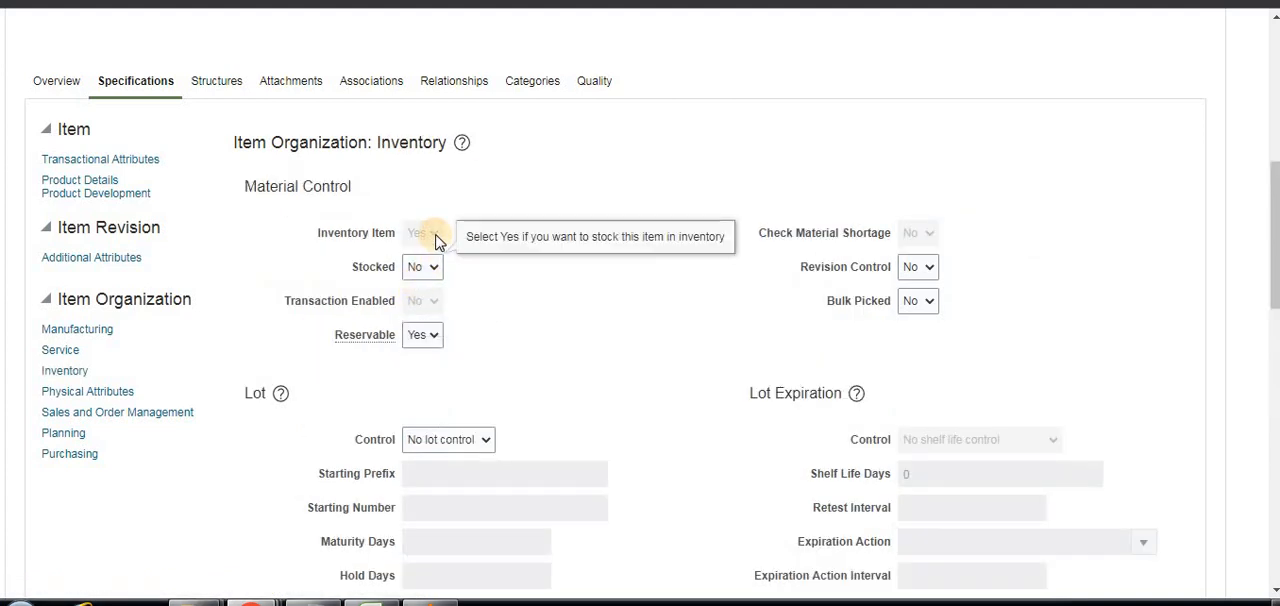
Set the Stocked attribute to Yes in item2's inventory Material Control specifications.
left_click(435, 263)
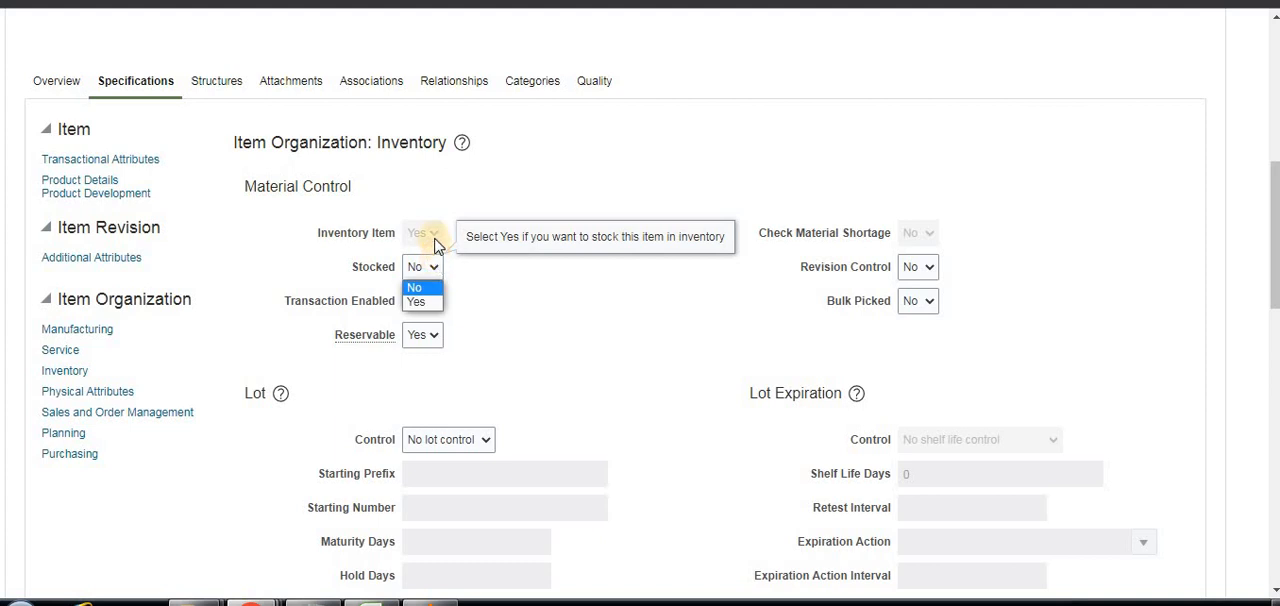
left_click(418, 300)
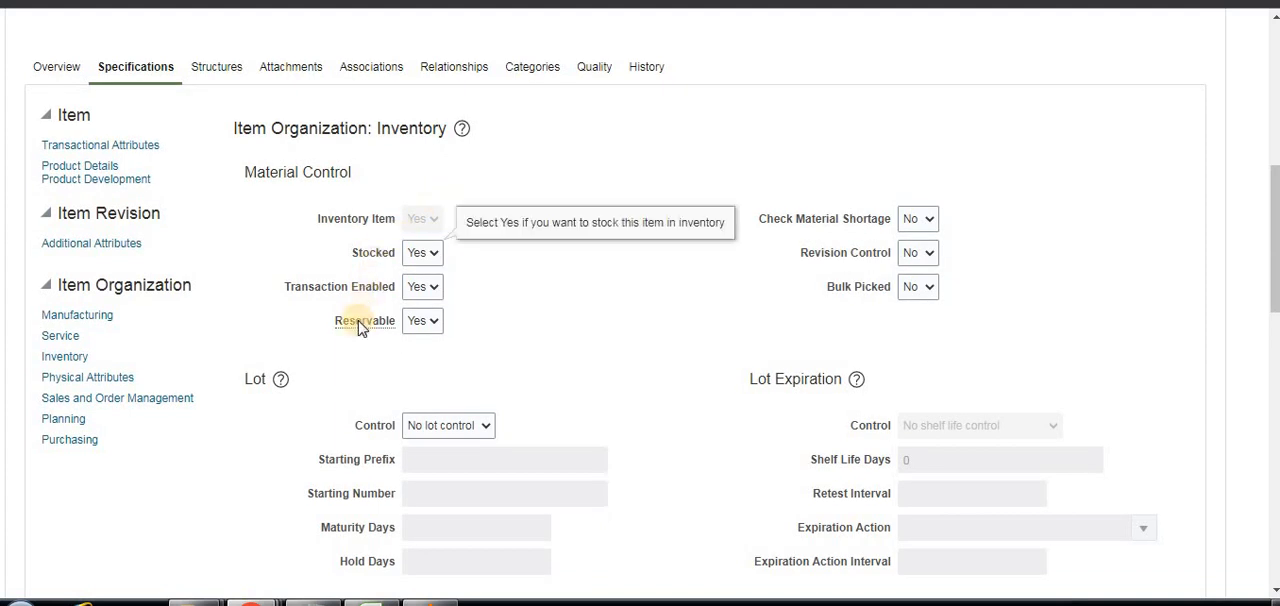
Review item2's header details, such as item status and lifecycle phase, together with its inventory Material Control attributes.
scroll(585, 165, "up", 6)
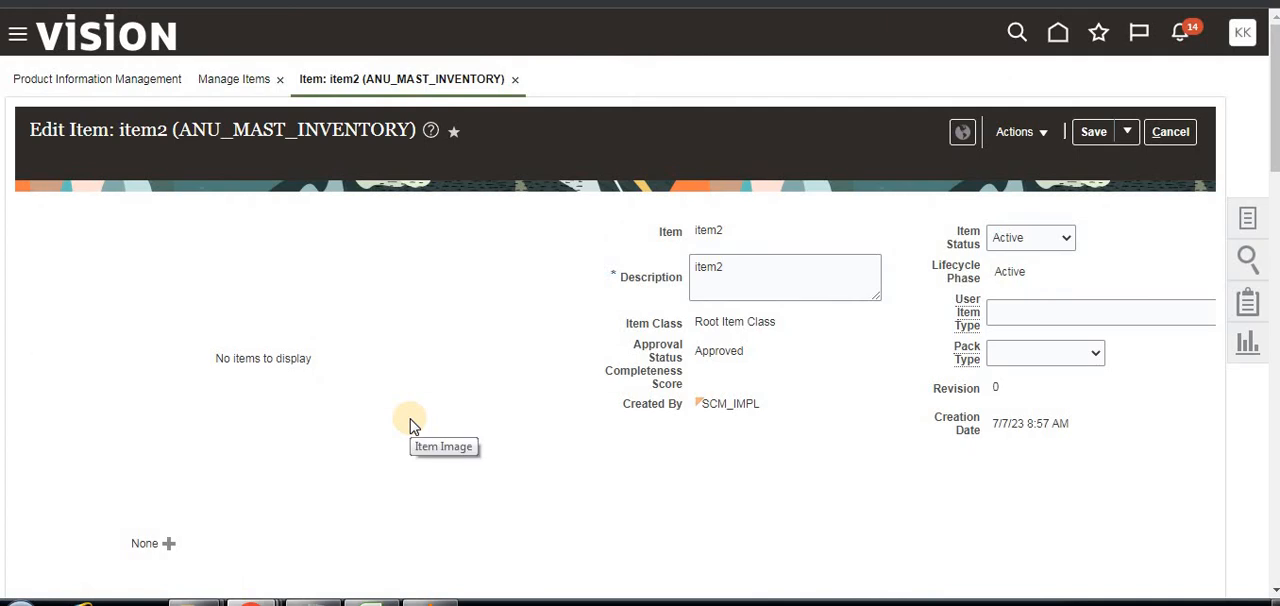
scroll(411, 427, "down", 1)
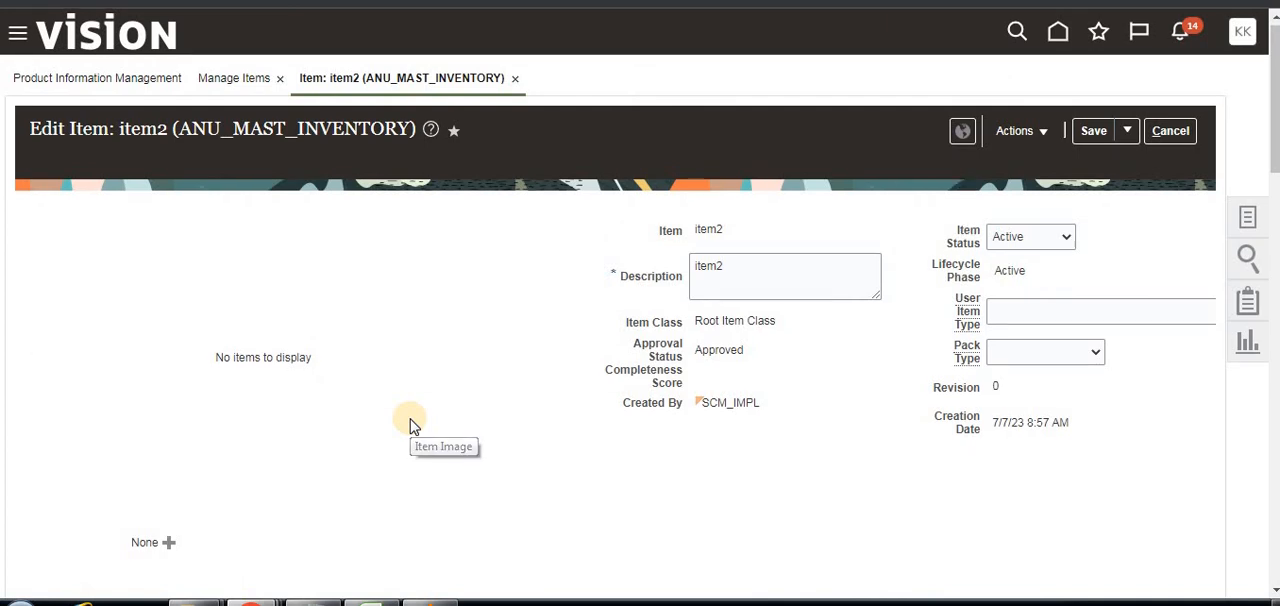
scroll(411, 427, "up", 1)
scroll(411, 427, "down", 1)
scroll(415, 426, "down", 1)
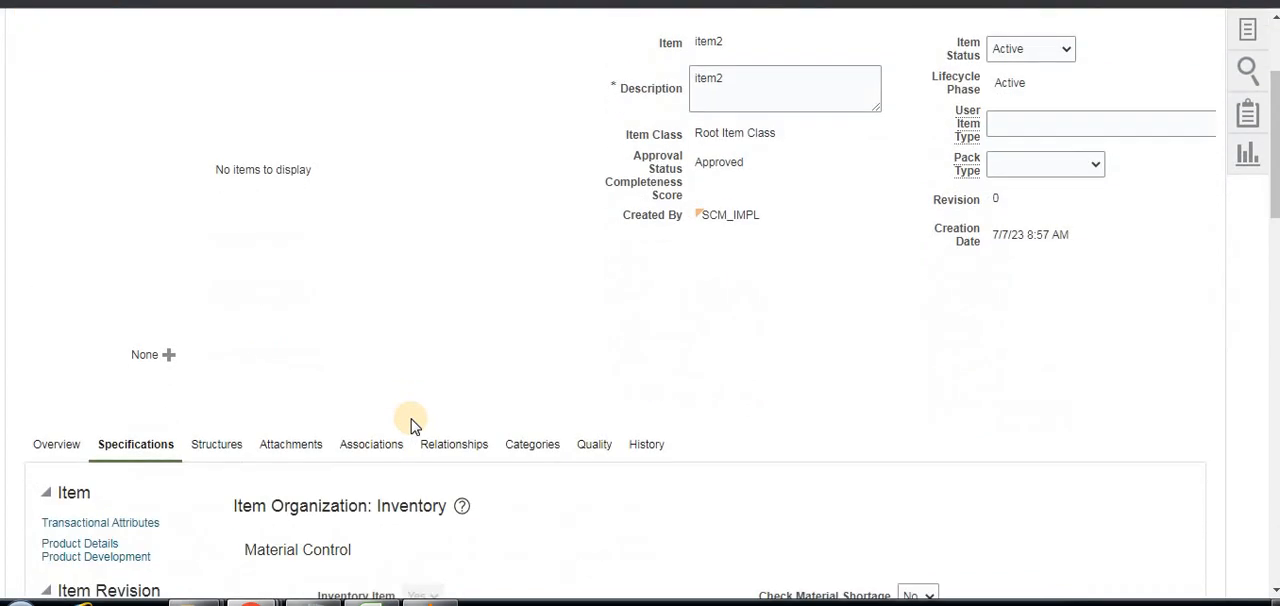
scroll(413, 426, "down", 4)
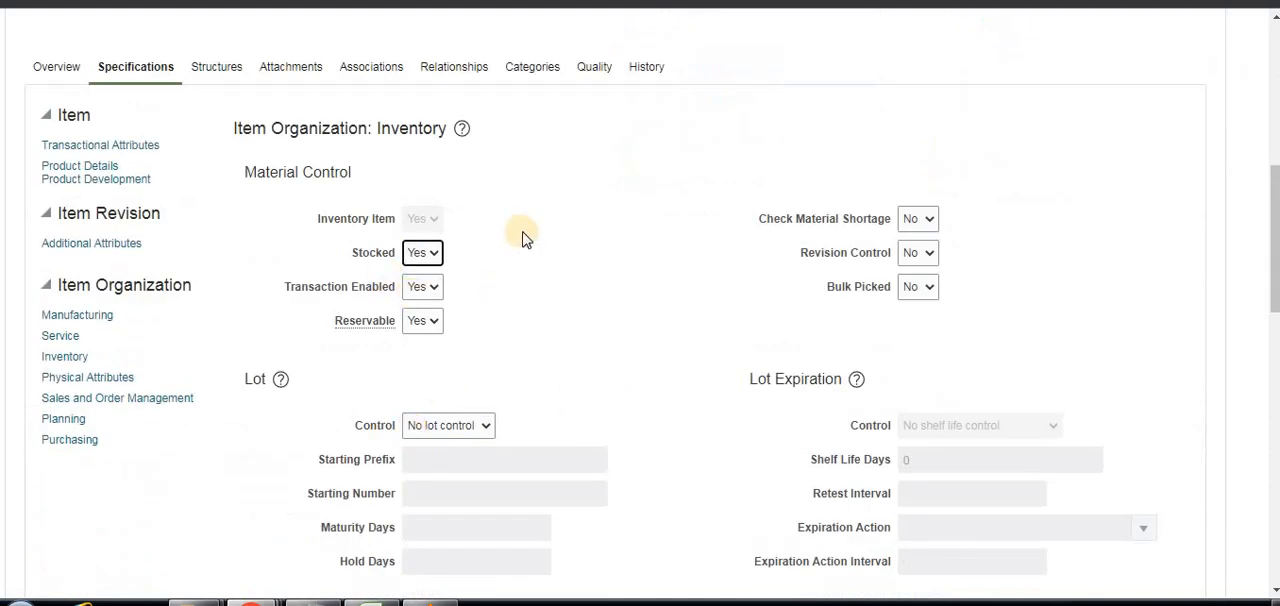
scroll(530, 238, "up", 5)
scroll(530, 238, "up", 2)
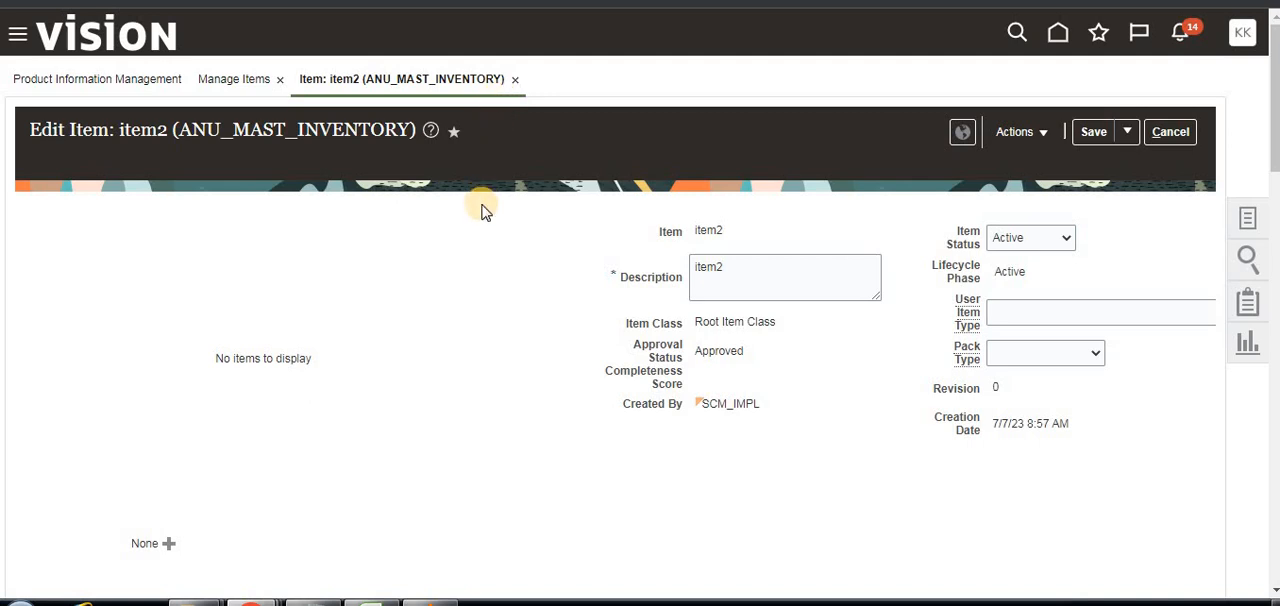
scroll(457, 331, "down", 5)
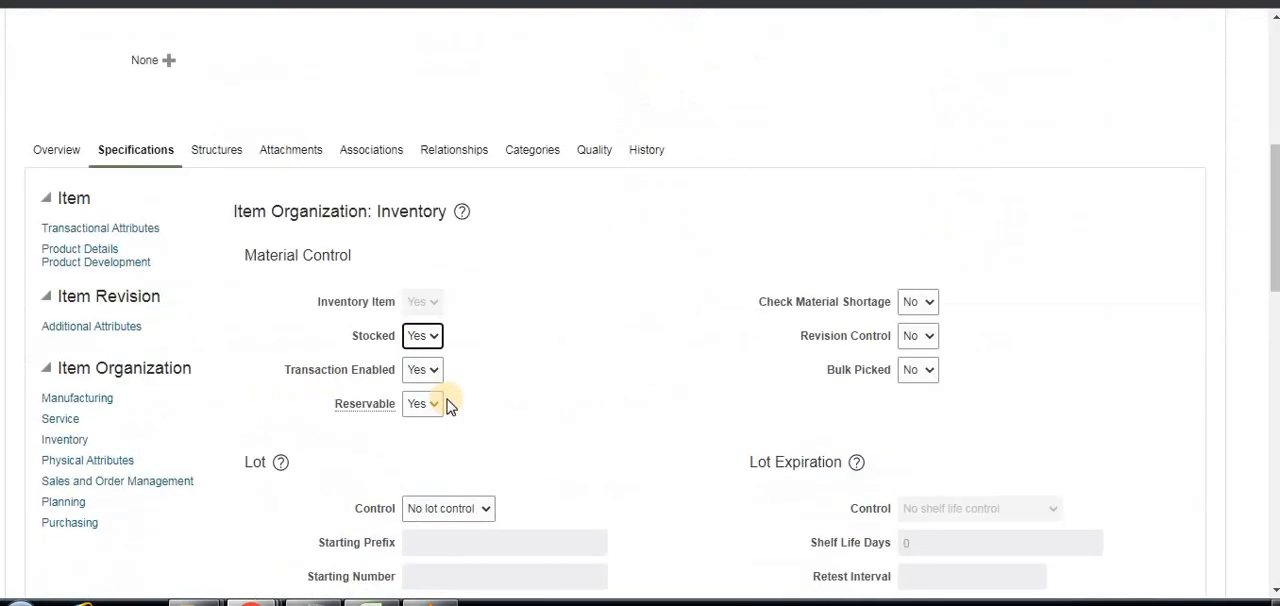
scroll(530, 245, "up", 2)
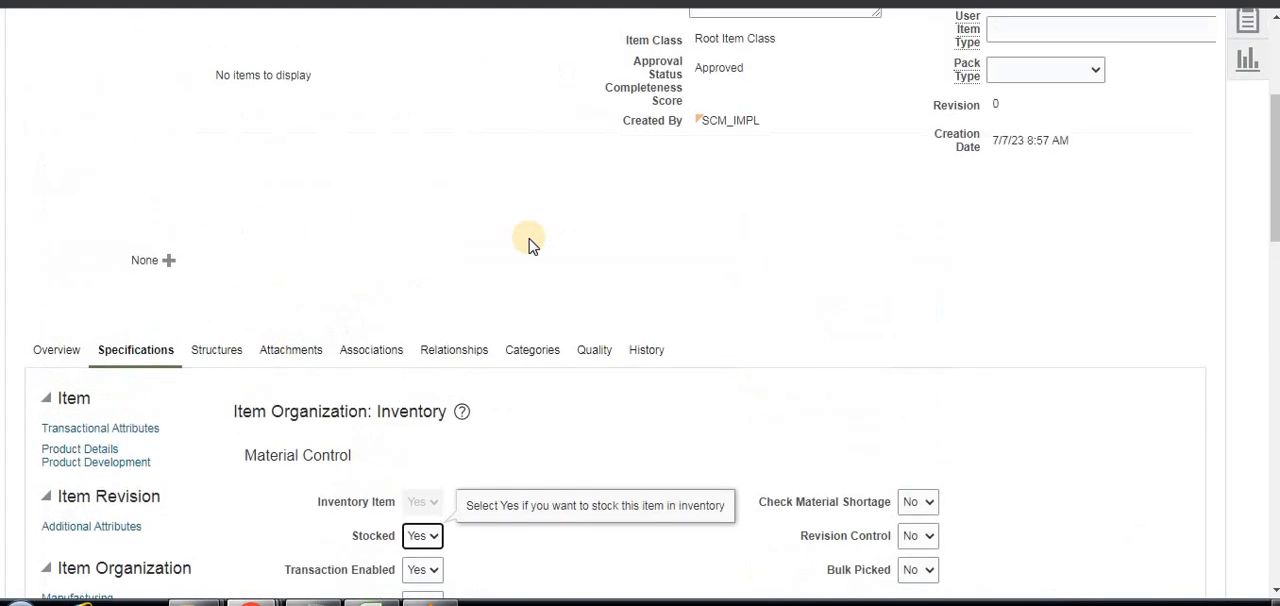
scroll(528, 248, "up", 3)
scroll(517, 277, "down", 4)
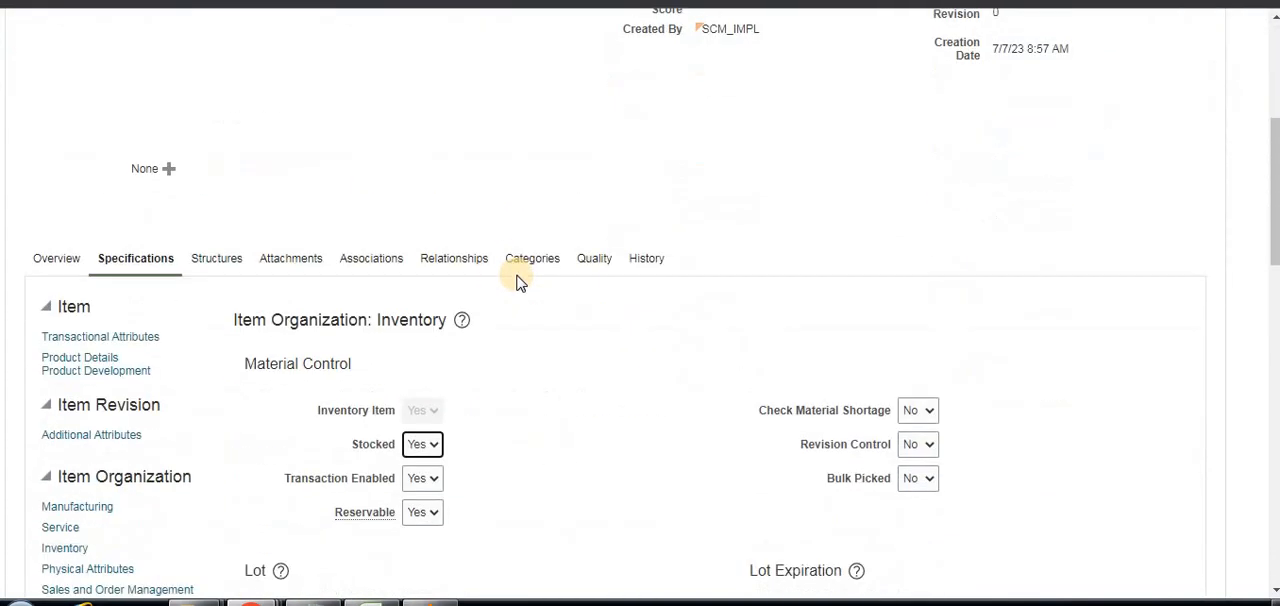
scroll(517, 280, "up", 4)
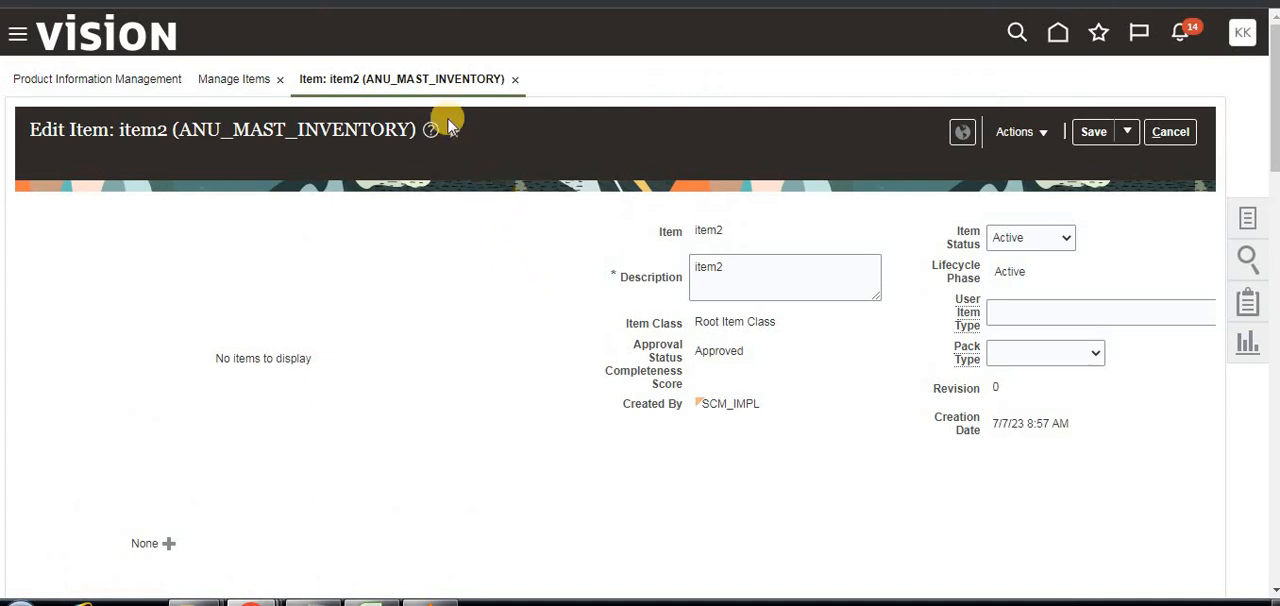
Close item2 and switch to the Notes workbook in Excel.
left_click(516, 80)
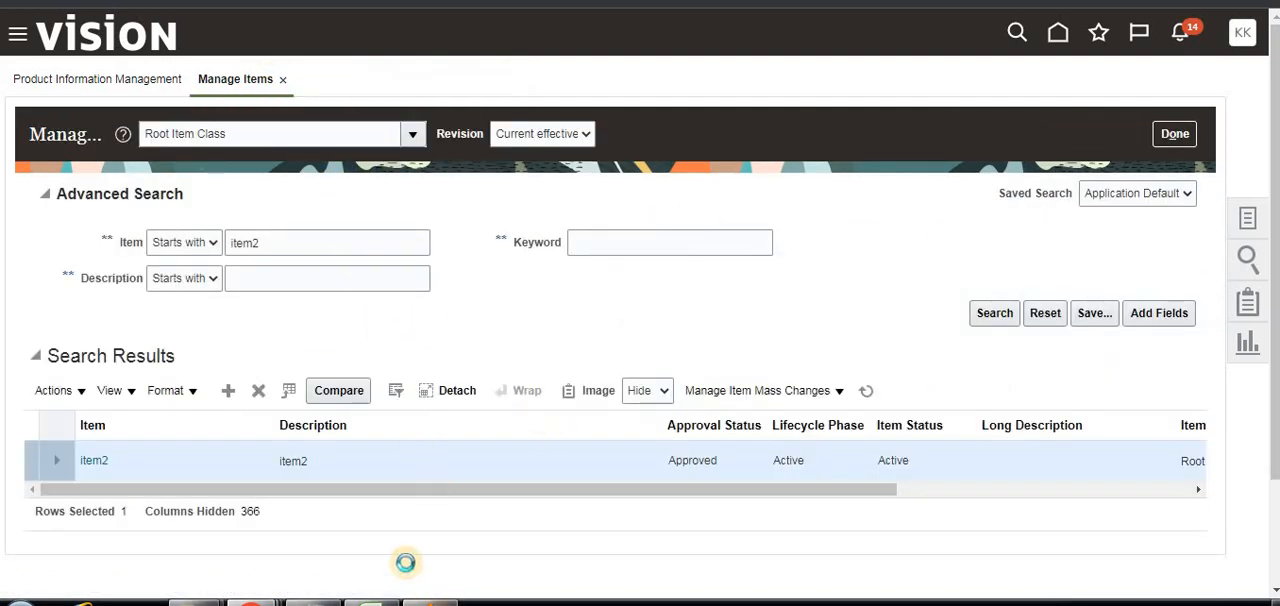
key("alt+Tab")
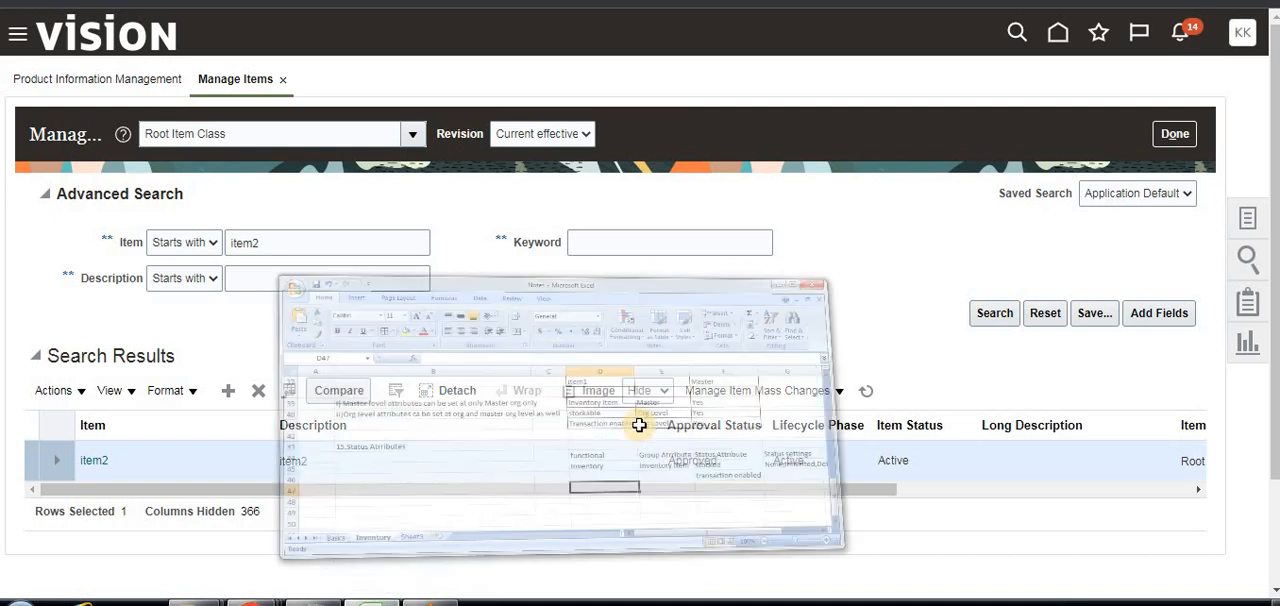
Examine the Status Attributes notes for the Inventory function, covering its group attribute, status attributes and status settings.
left_click(860, 378)
left_click(1079, 386)
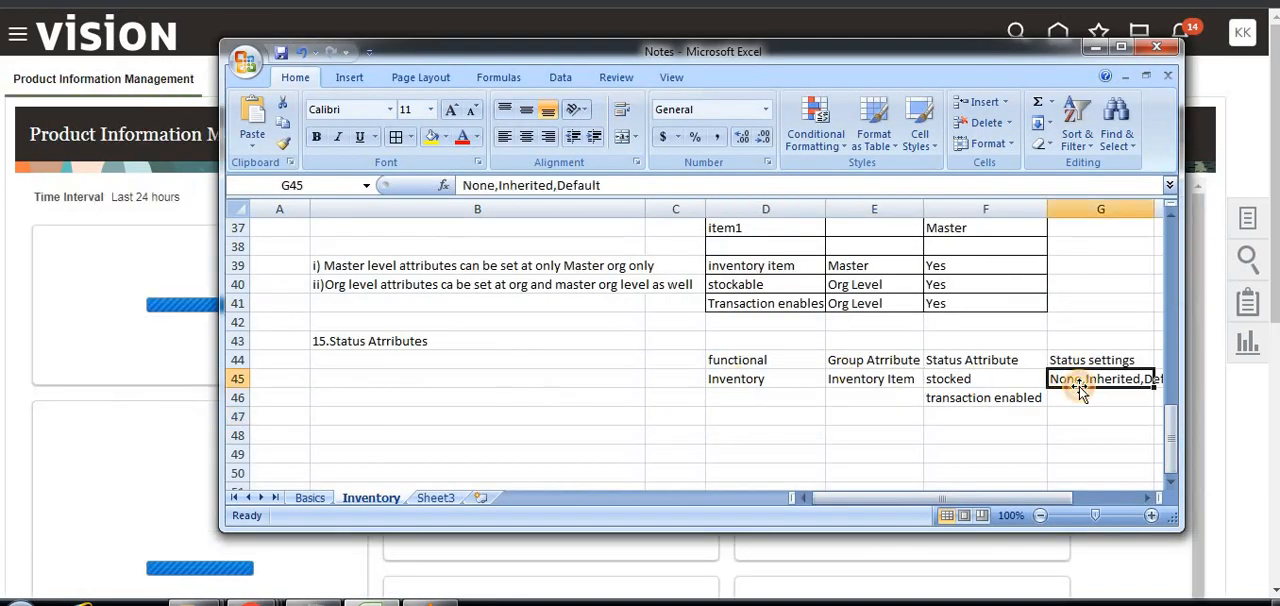
left_click(959, 378)
left_click(962, 398)
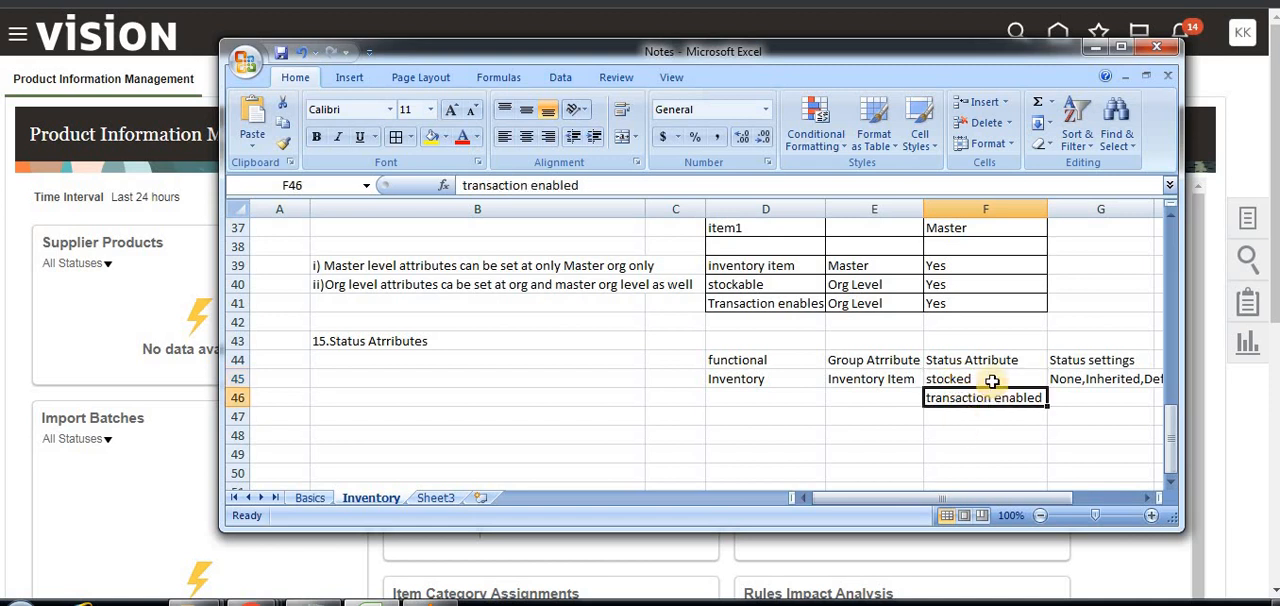
left_click(1110, 380)
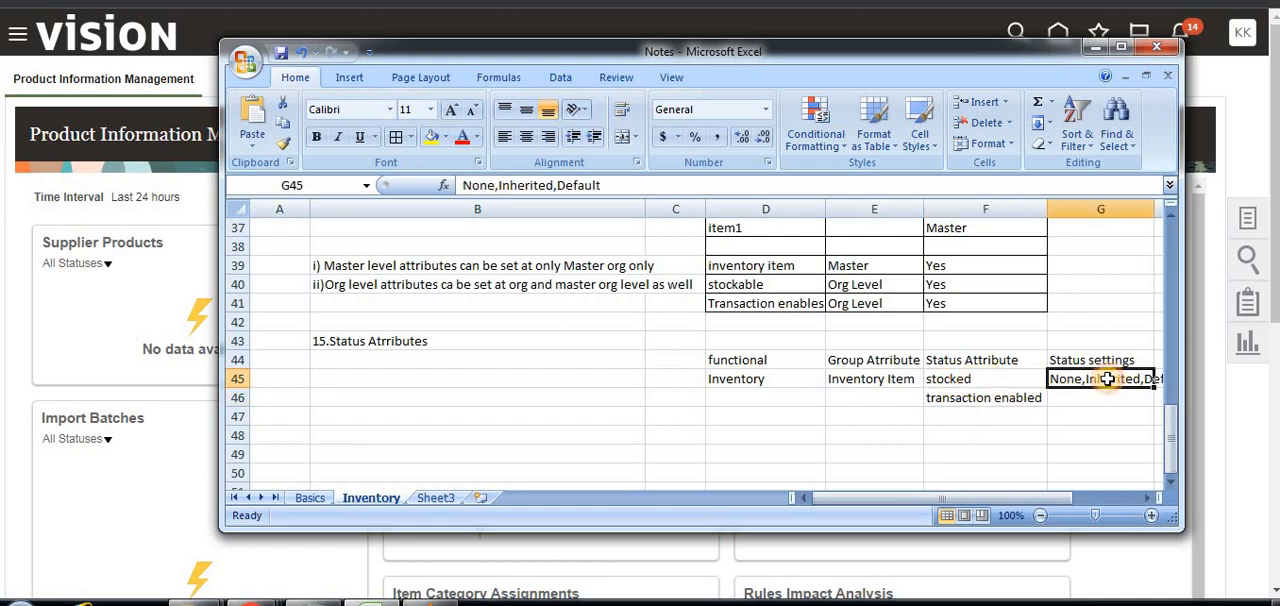
left_click_drag(858, 500, 893, 465)
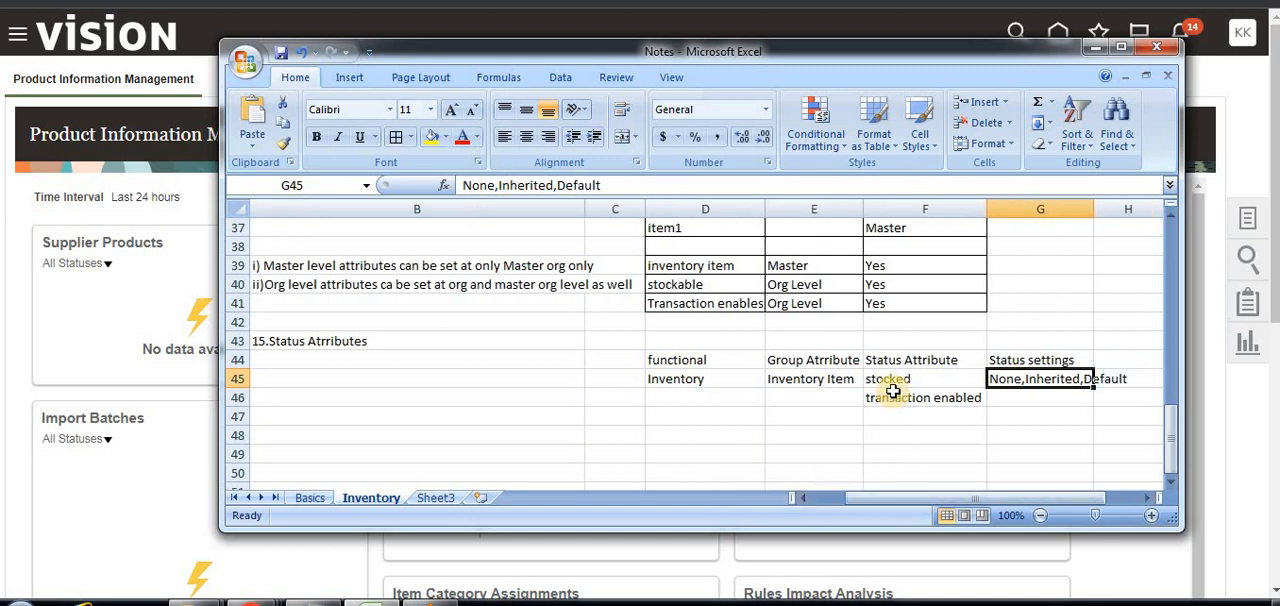
left_click(828, 381)
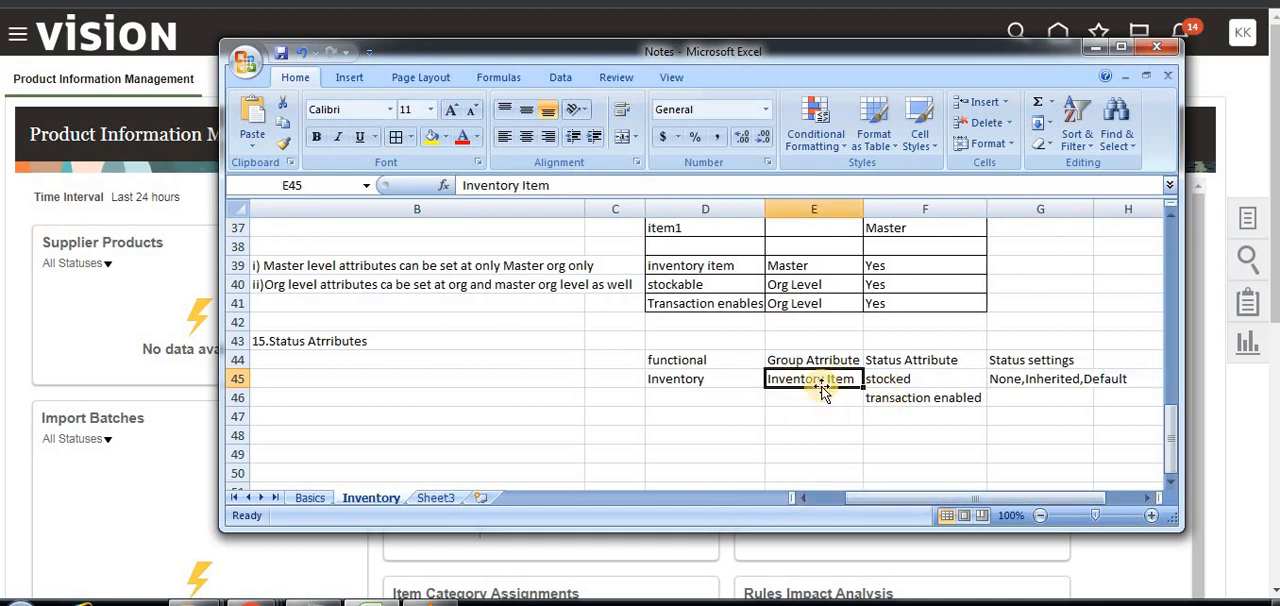
left_click(908, 378)
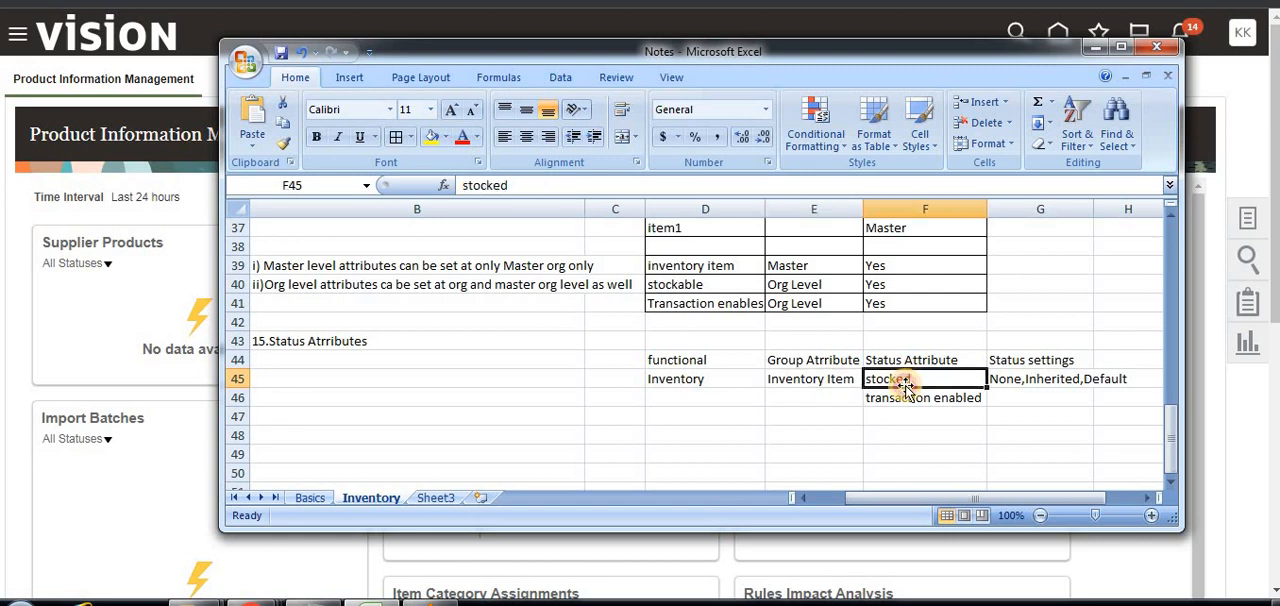
left_click(905, 400)
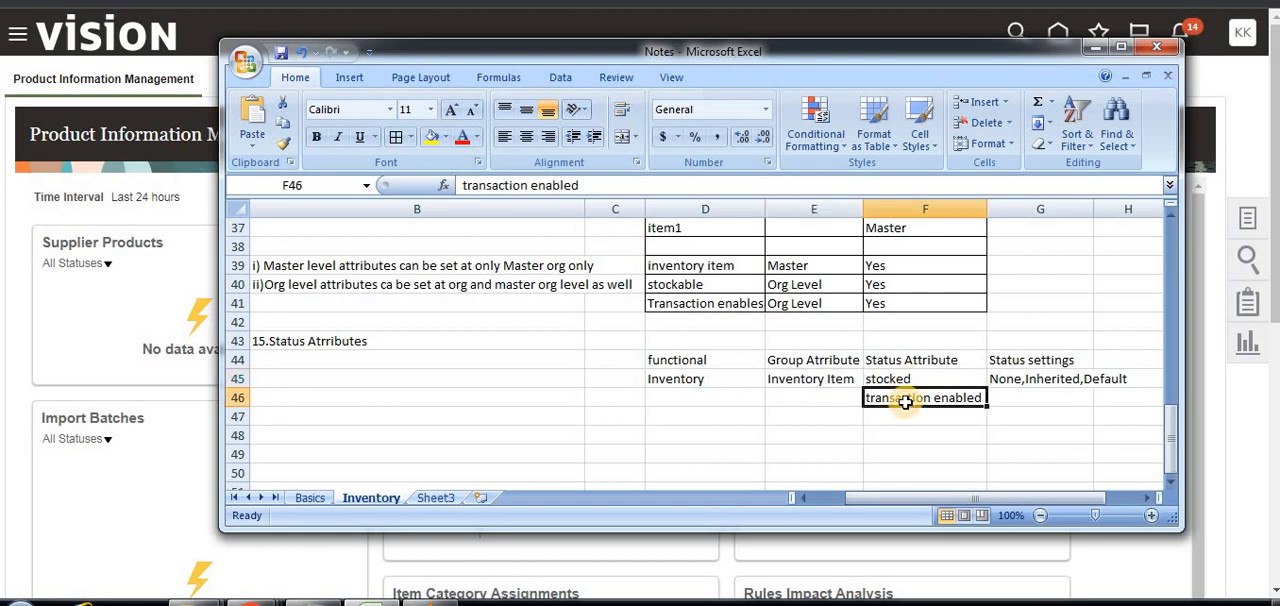
left_click(1105, 378)
left_click(843, 382)
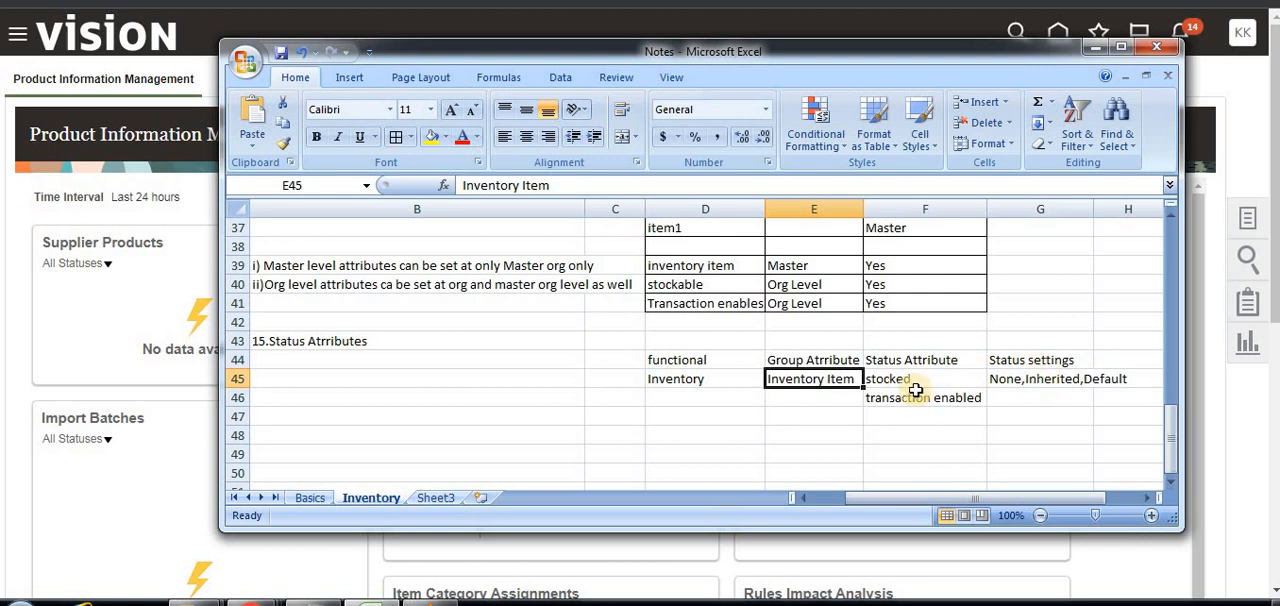
left_click(905, 380)
left_click(915, 398)
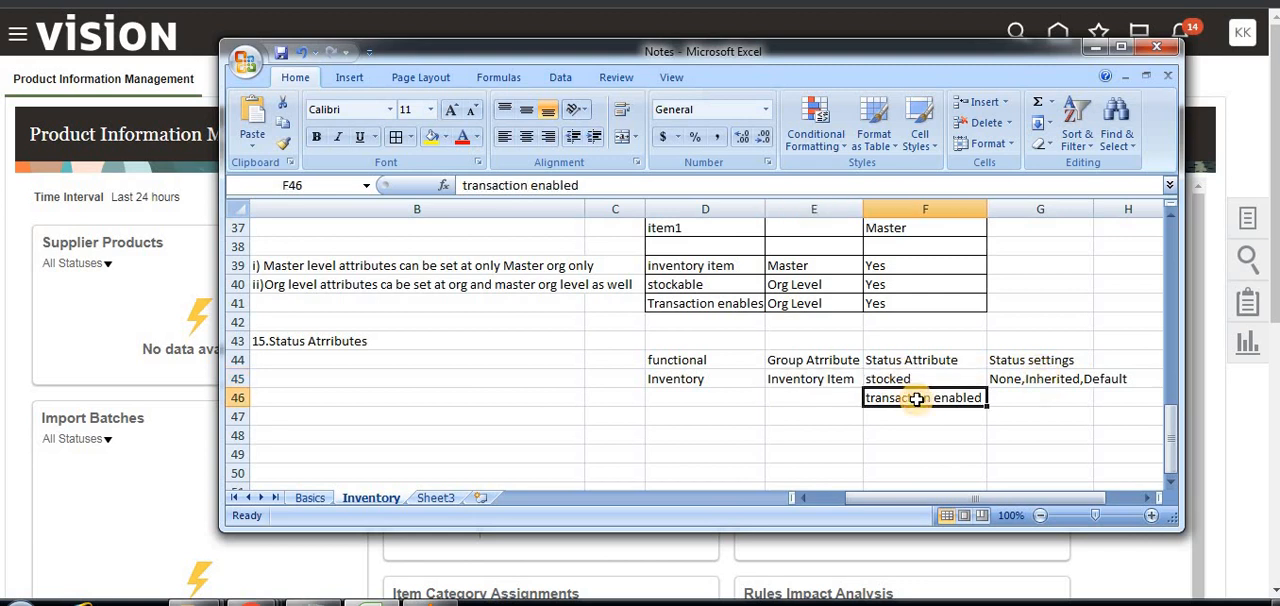
left_click(843, 413)
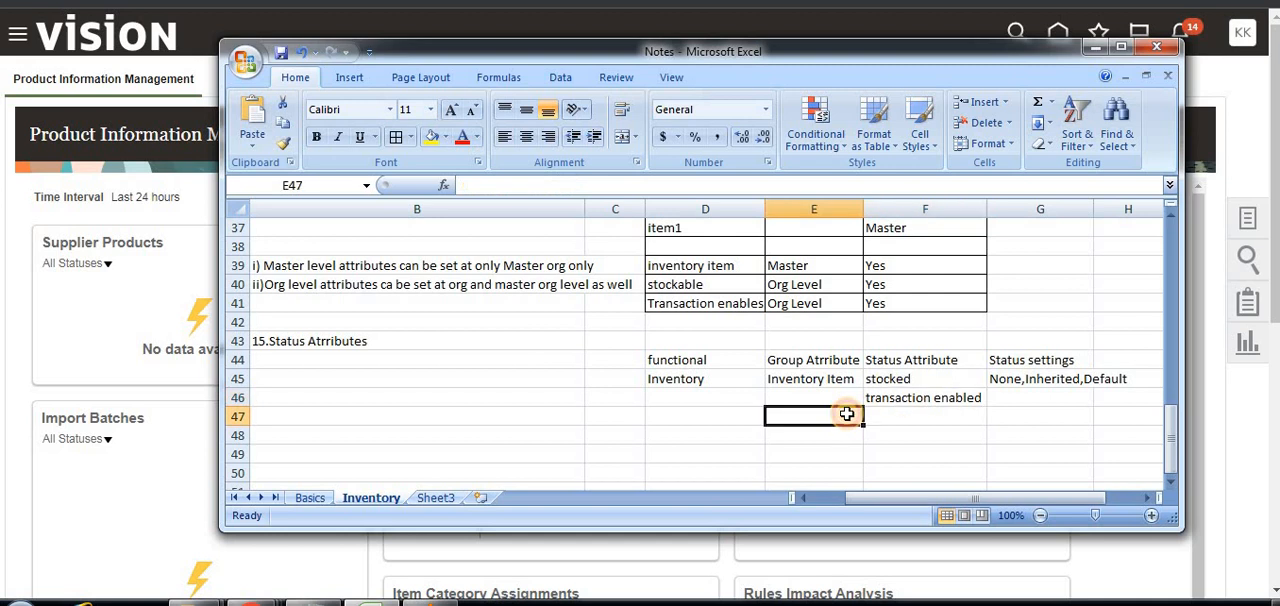
left_click(740, 412)
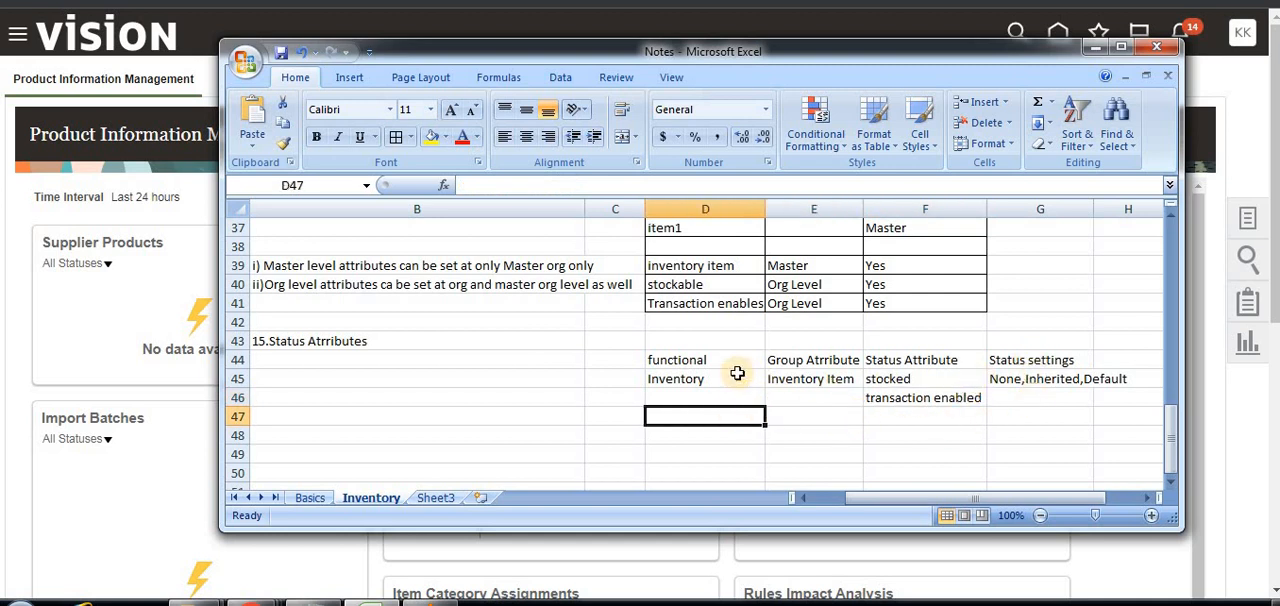
left_click(512, 413)
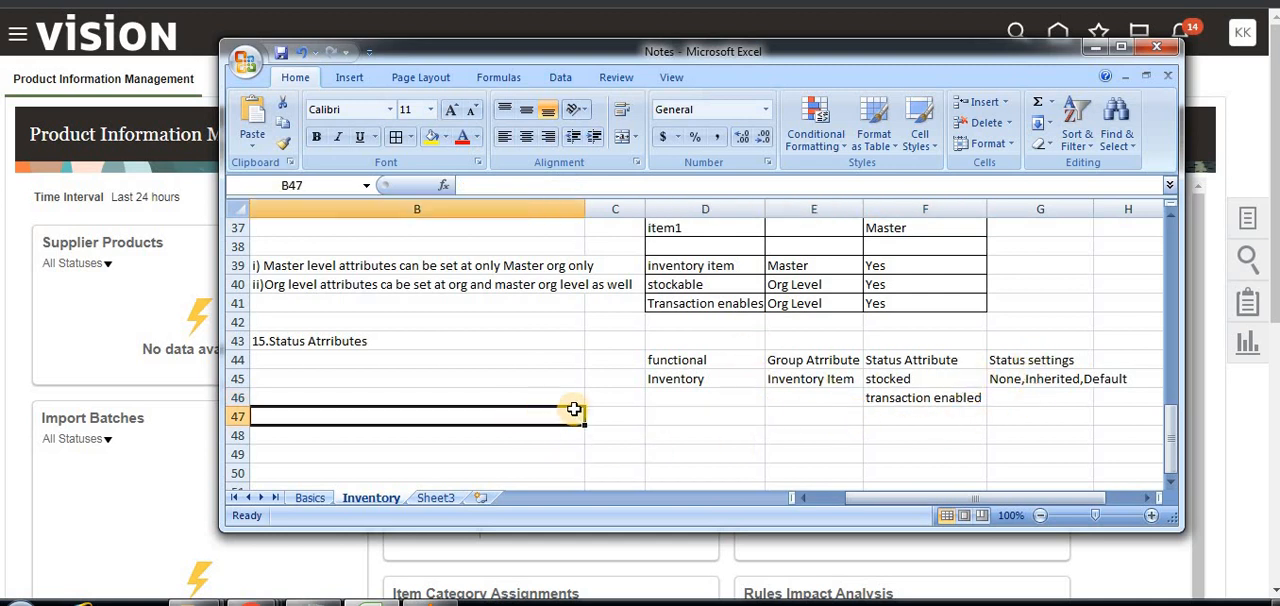
Enter "Purchasing" in cell D47 as a new functional area beneath Inventory.
left_click(684, 423)
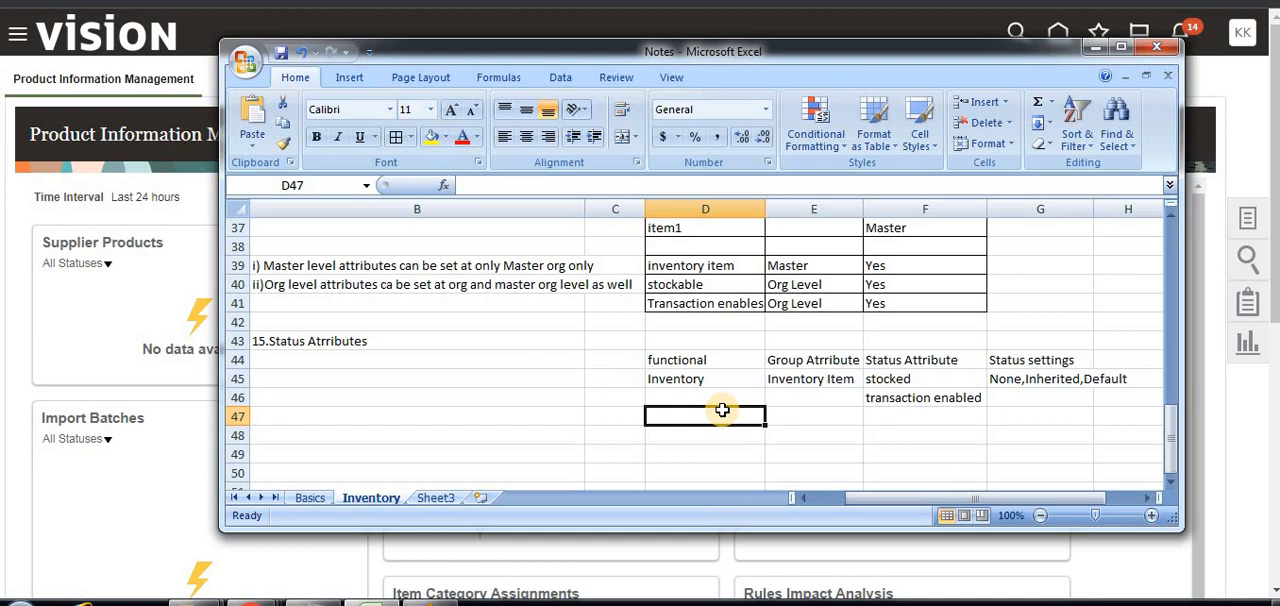
type("Purchacing")
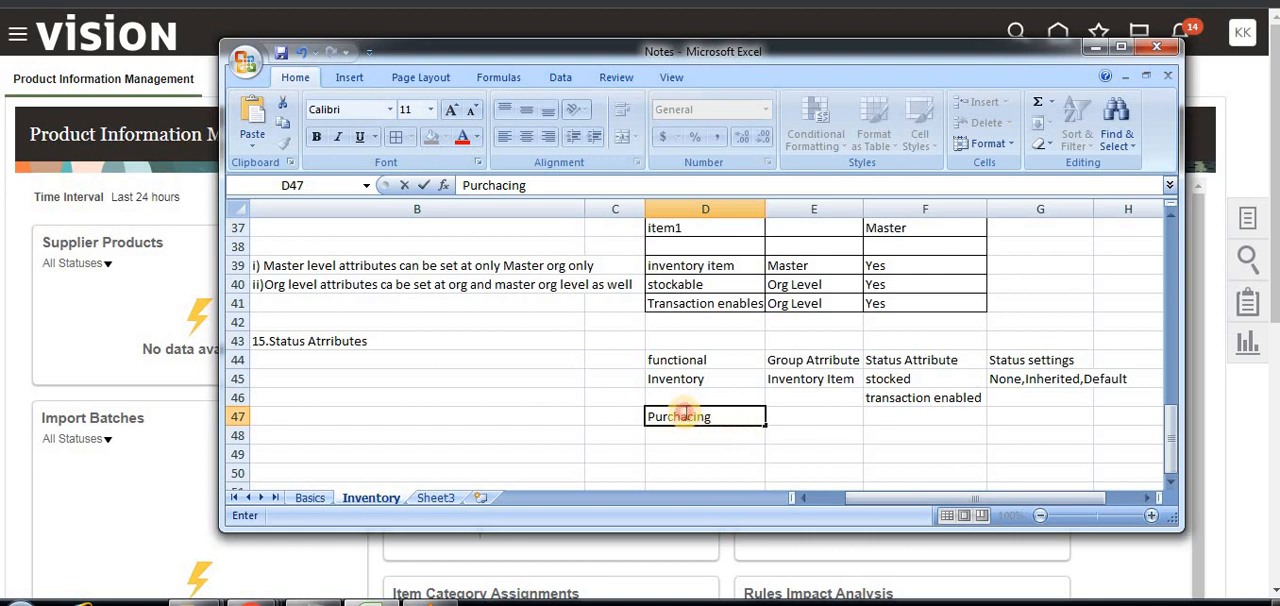
left_click(687, 417)
key("BackSpace")
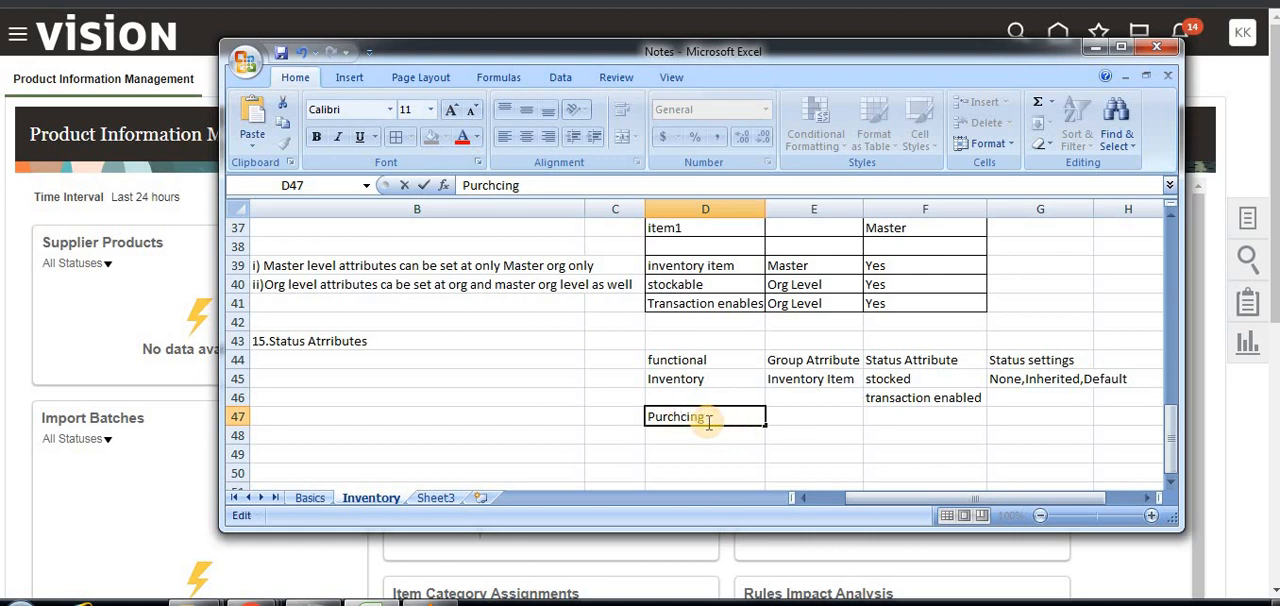
key("Delete")
type("as")
Enter "Purchased" in cell E47 as the group attribute for the Purchasing row.
left_click(806, 419)
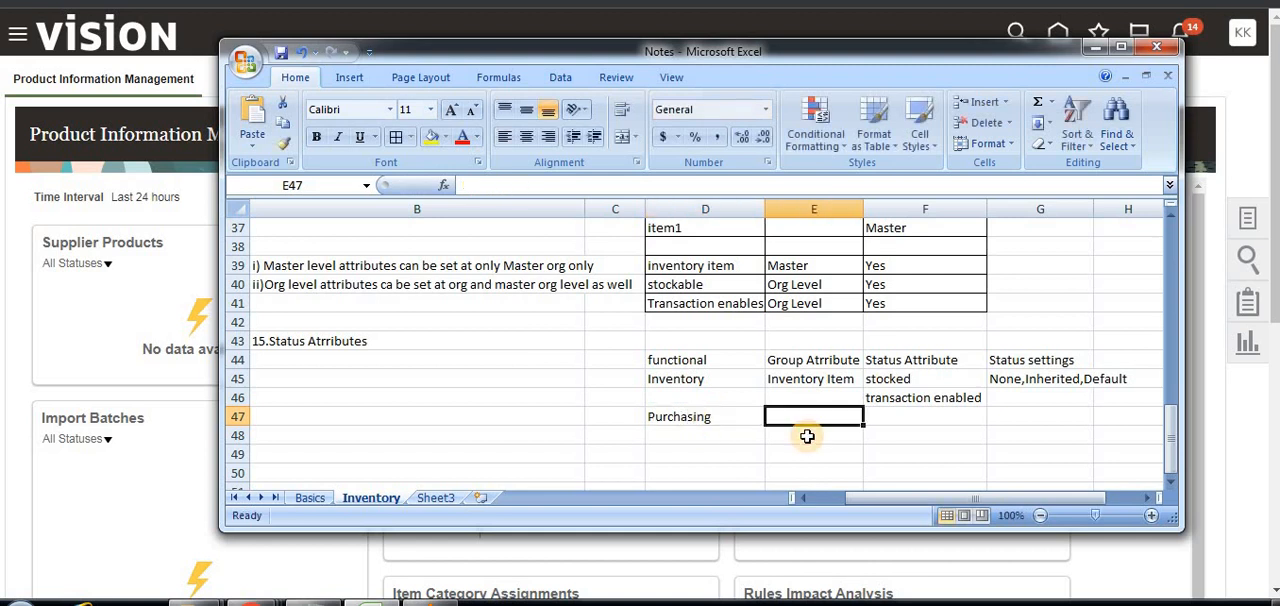
type("Purcha")
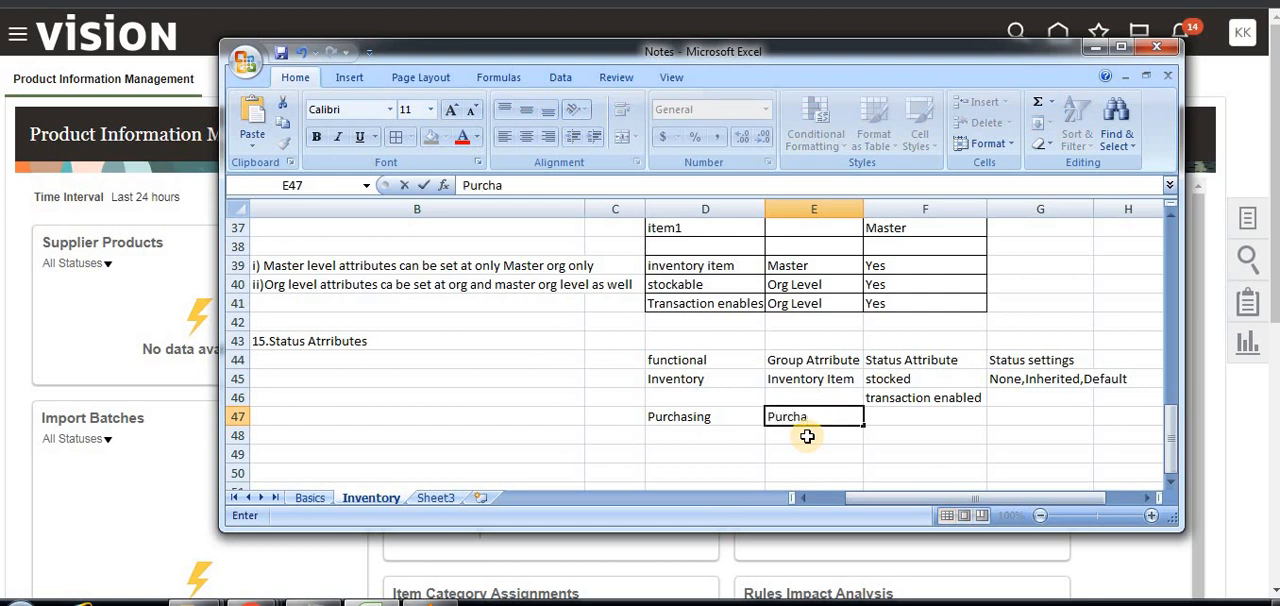
type("sed")
left_click(940, 430)
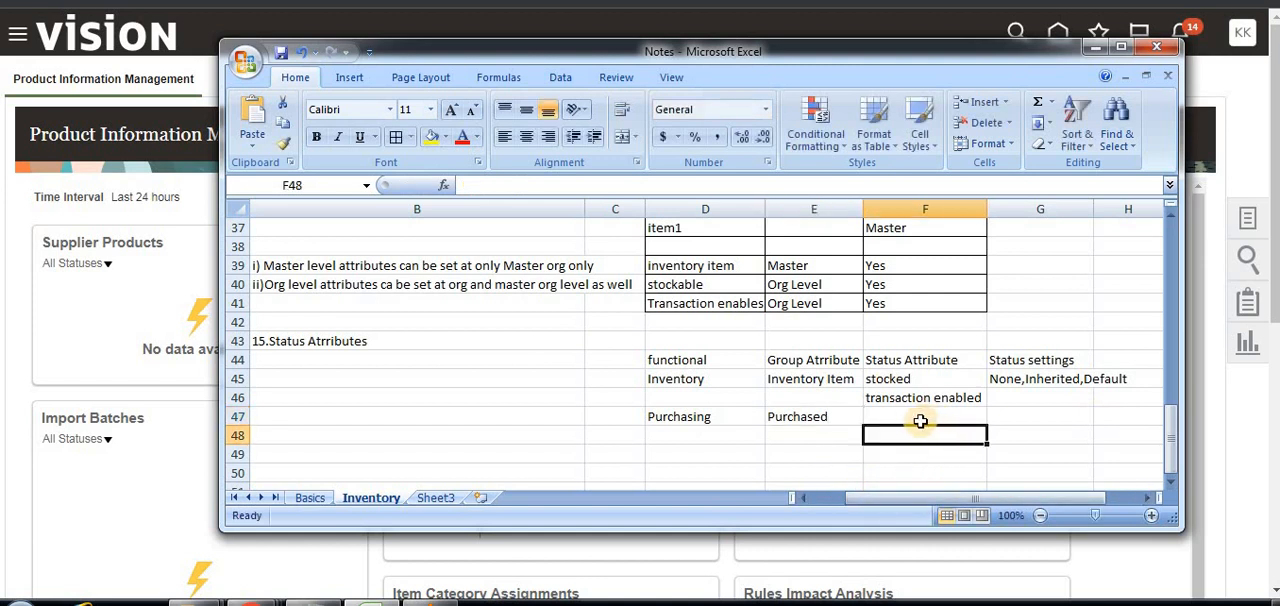
Enter "Purchasable" in cell F47 as the status attribute for the Purchasing row.
left_click(919, 413)
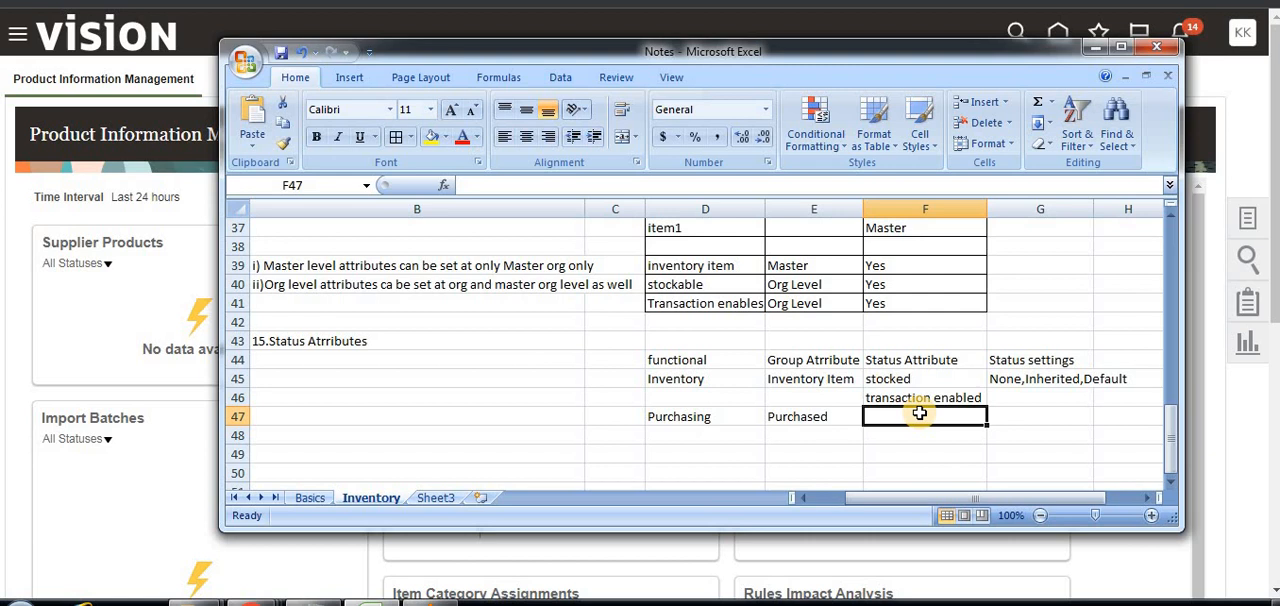
type("Cus")
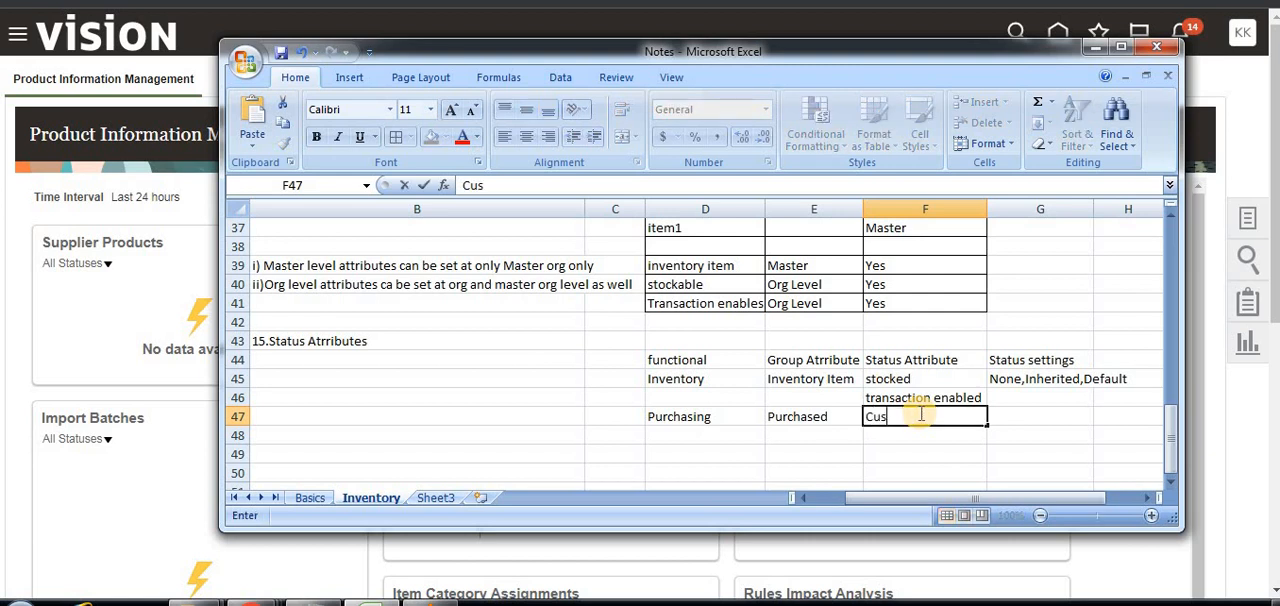
type("tom")
key("BackSpace")
key("BackSpace")
key("BackSpace")
key("BackSpace")
key("BackSpace")
key("BackSpace")
key("BackSpace")
key("BackSpace")
type("Purchasable")
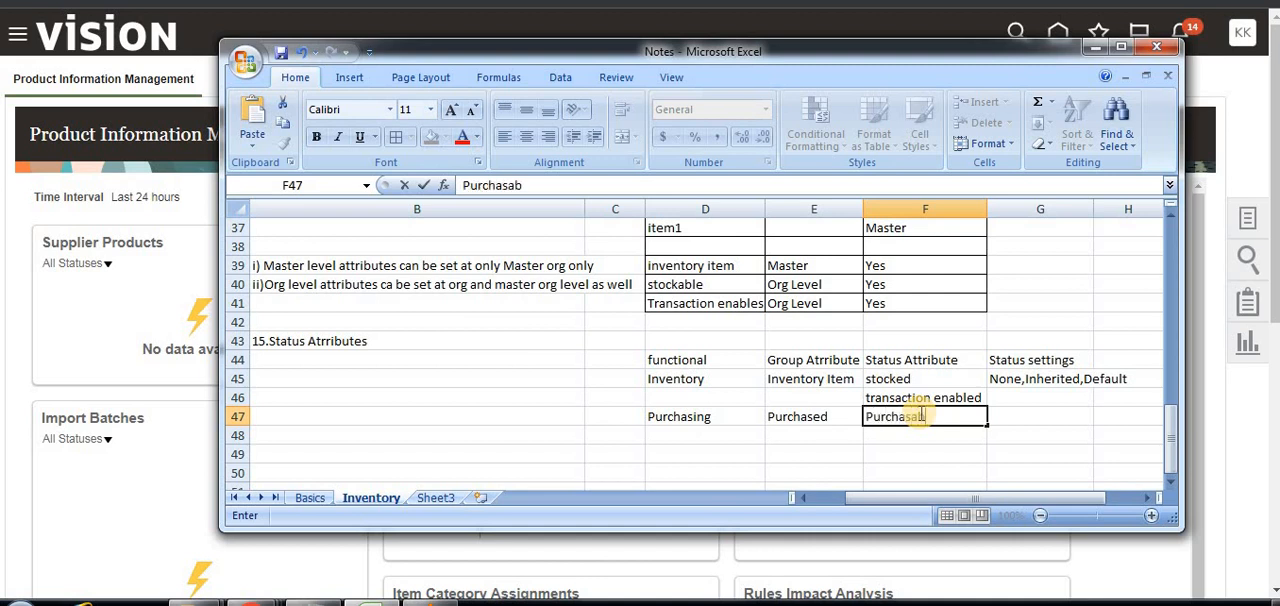
Enter "Order Mgmnt" in cell D48 as a new functional area beneath Purchasing.
left_click(686, 450)
left_click(697, 436)
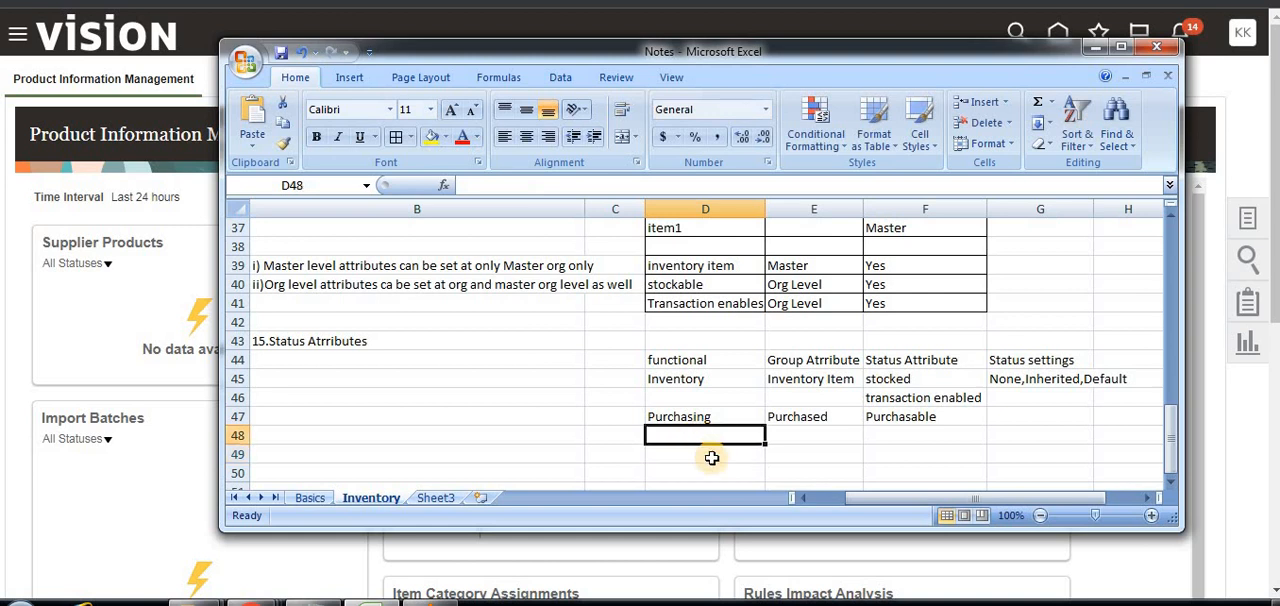
type("Order")
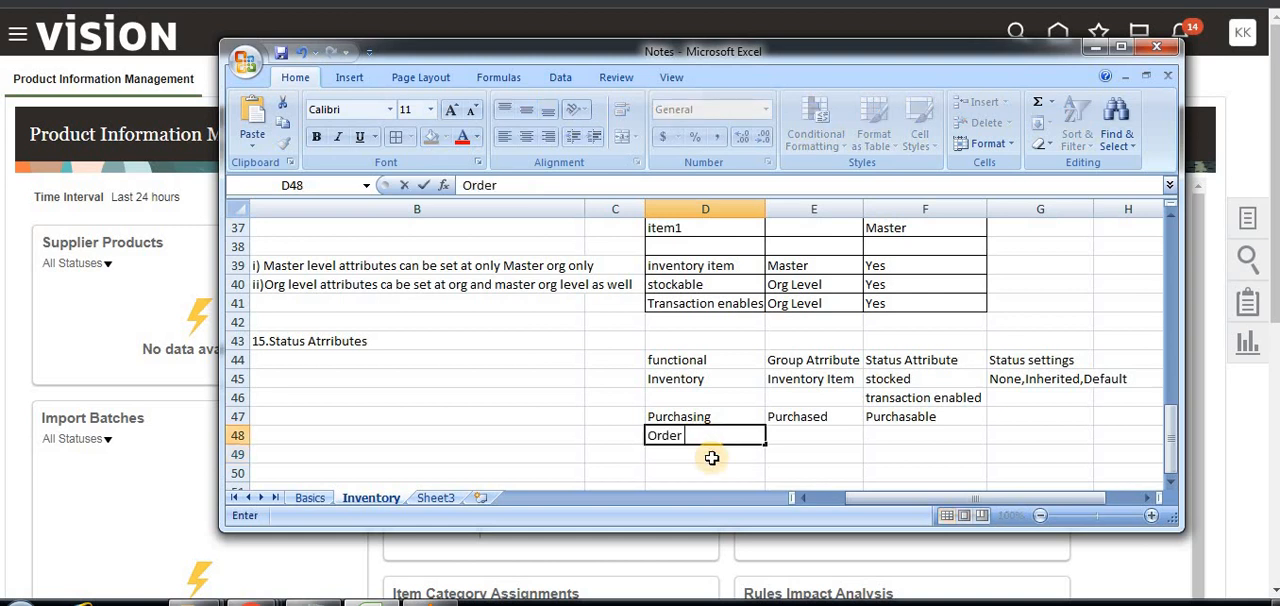
type(" Mgmnt")
key("Tab")
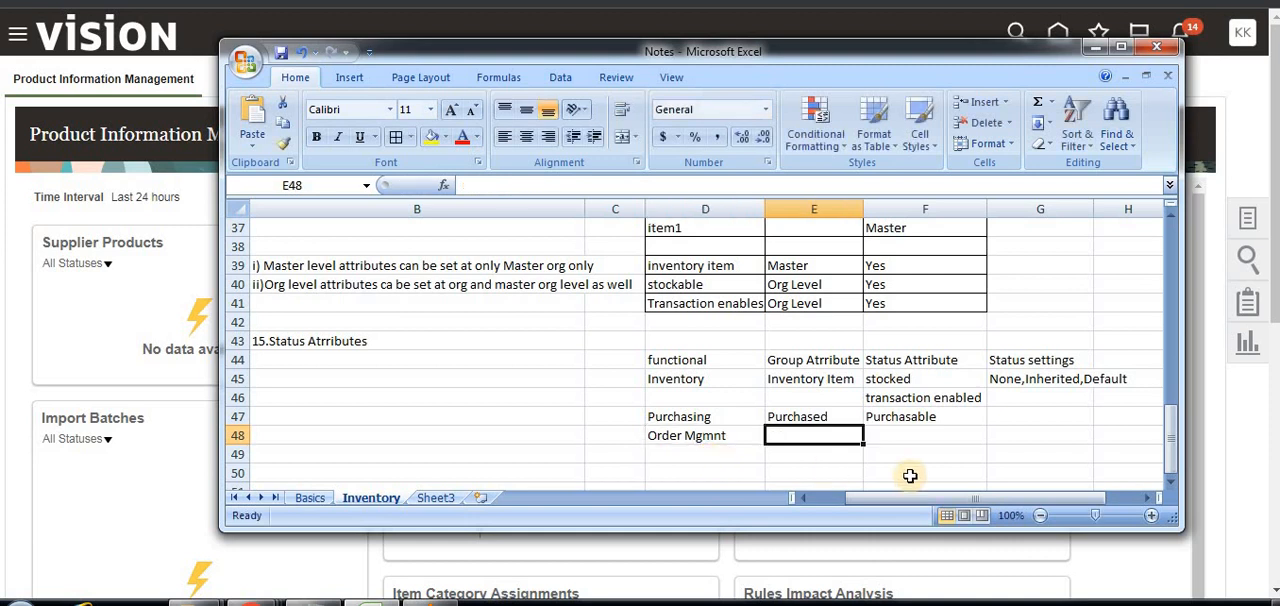
Enter "Customer ordered" in cell E48 as the group attribute for the Order Mgmnt row.
type("Cust")
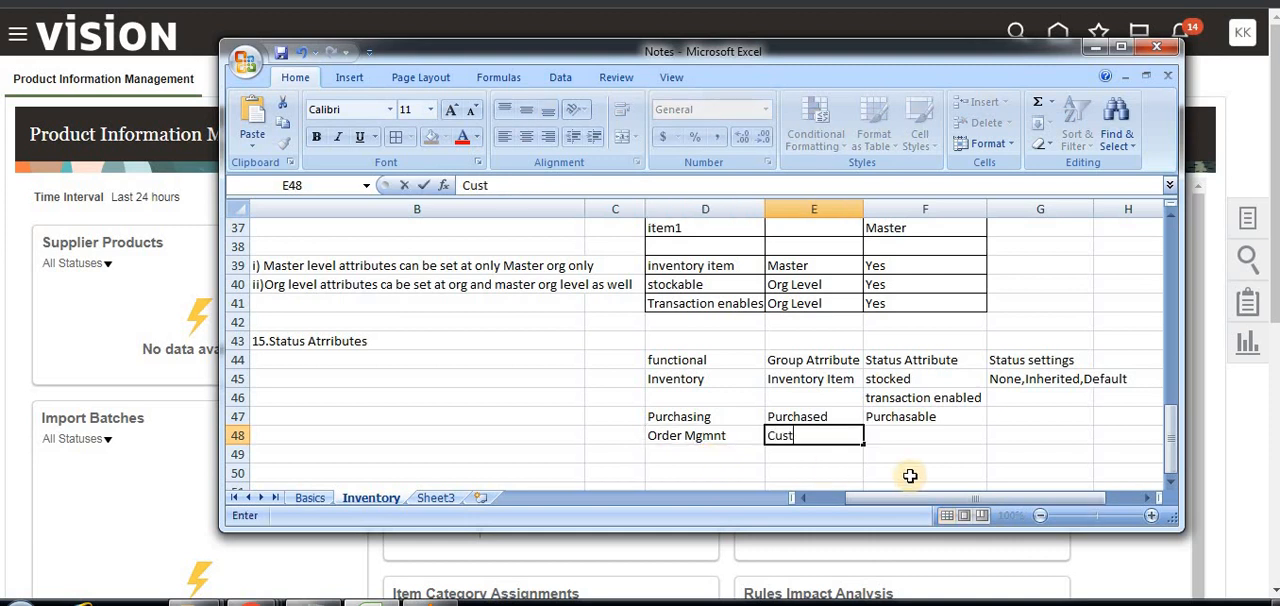
type("omer ordered")
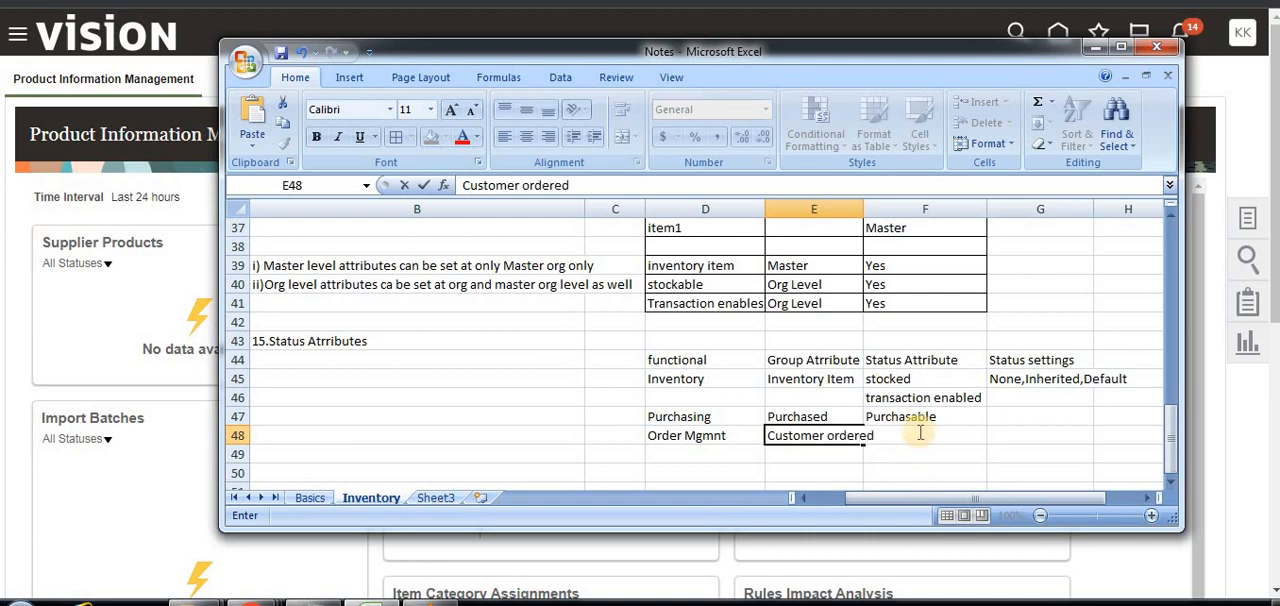
Enter "Customer order enables" in cell F48 as the status attribute for the Order Mgmnt row.
left_click(909, 456)
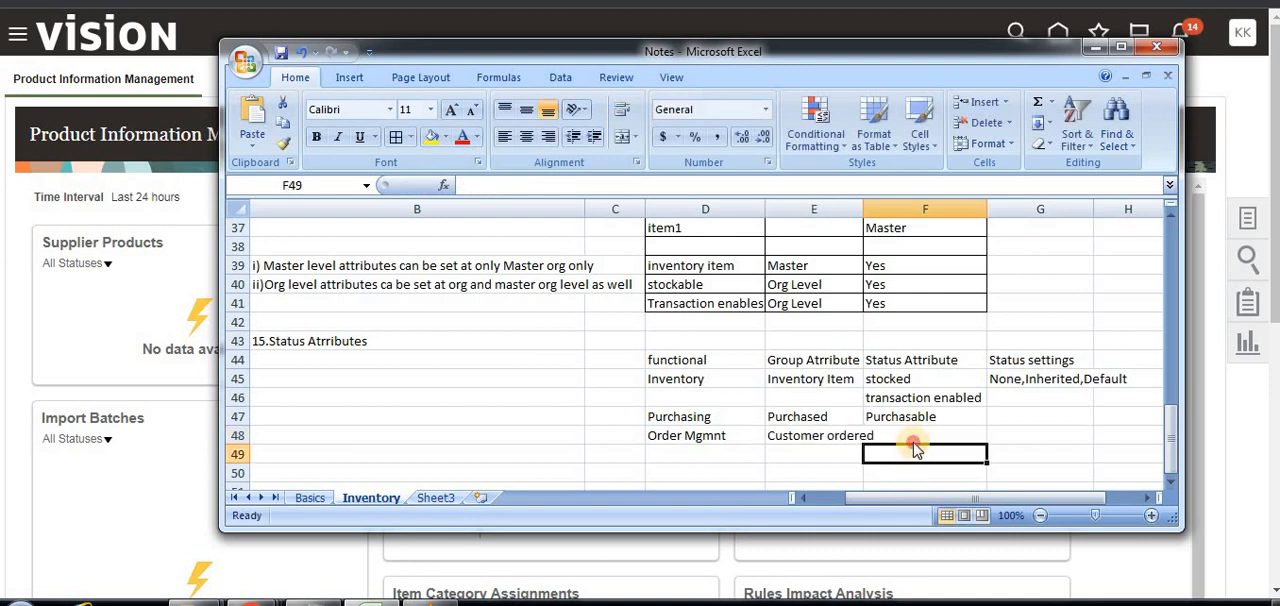
left_click(911, 436)
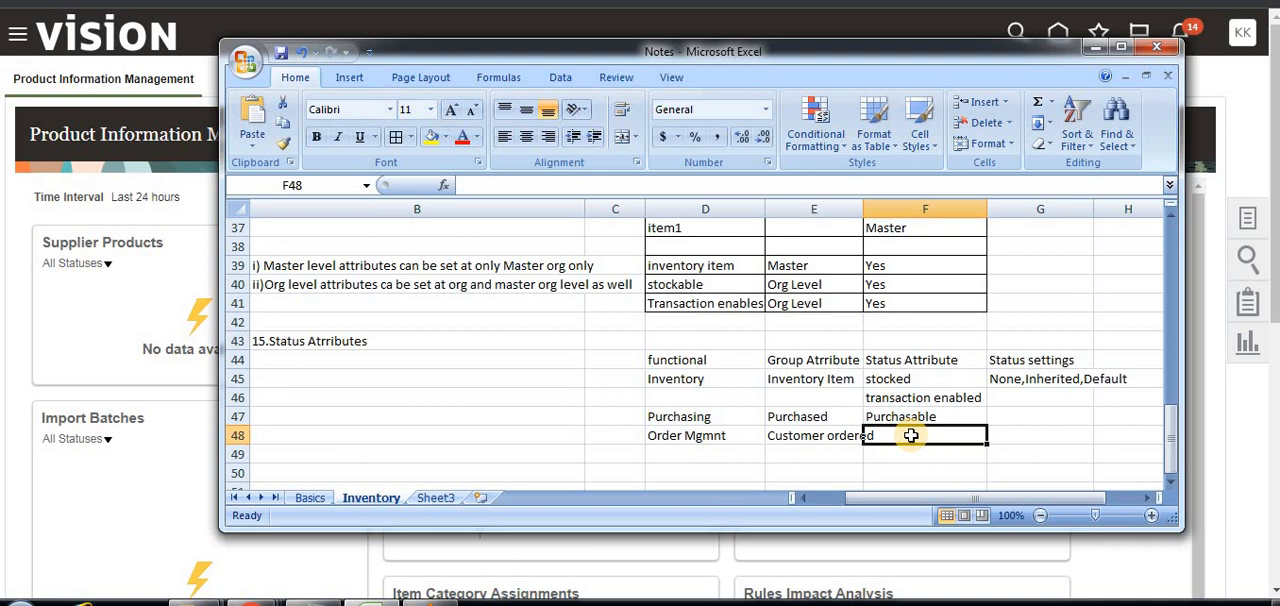
type("Custo")
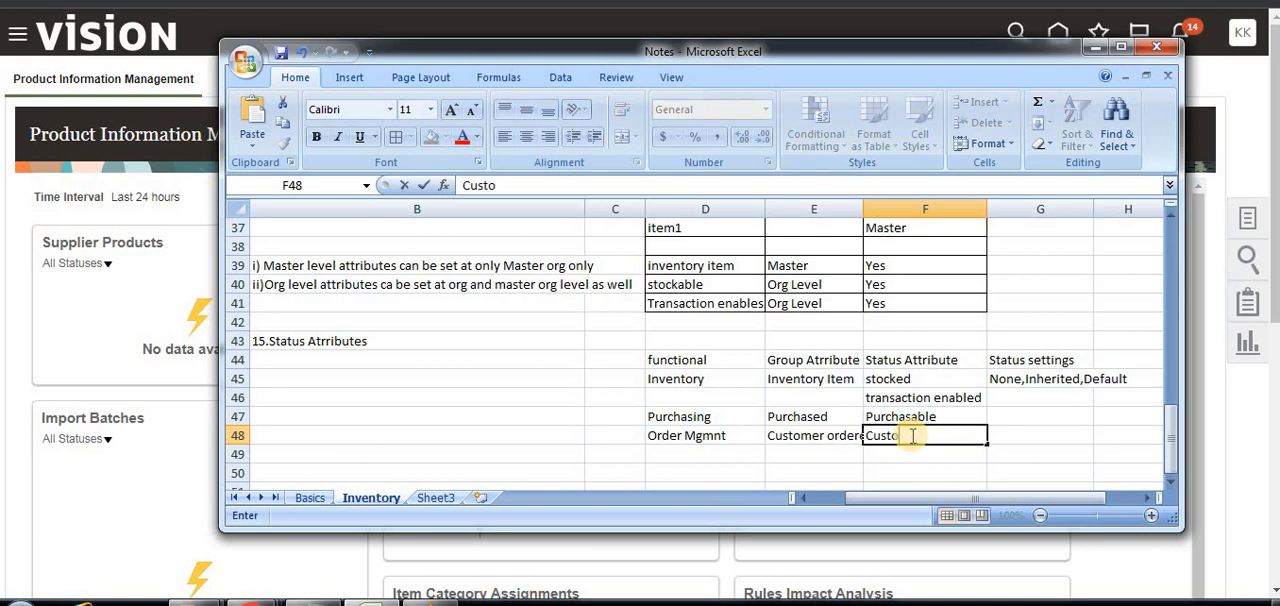
type("mer orde")
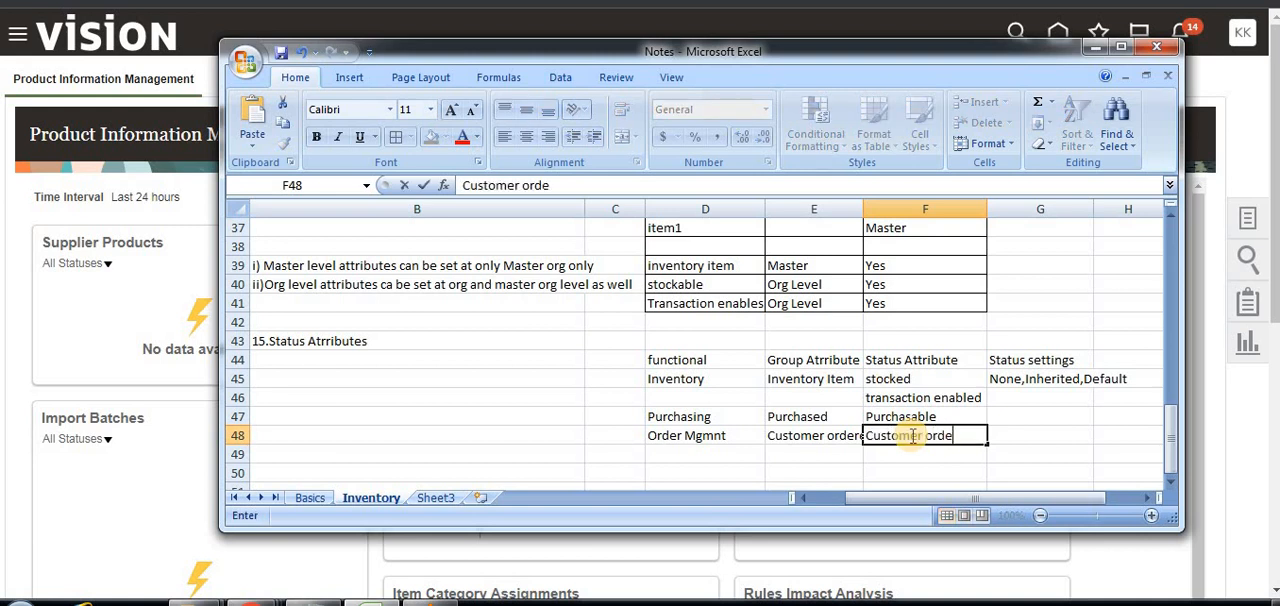
type("r enables")
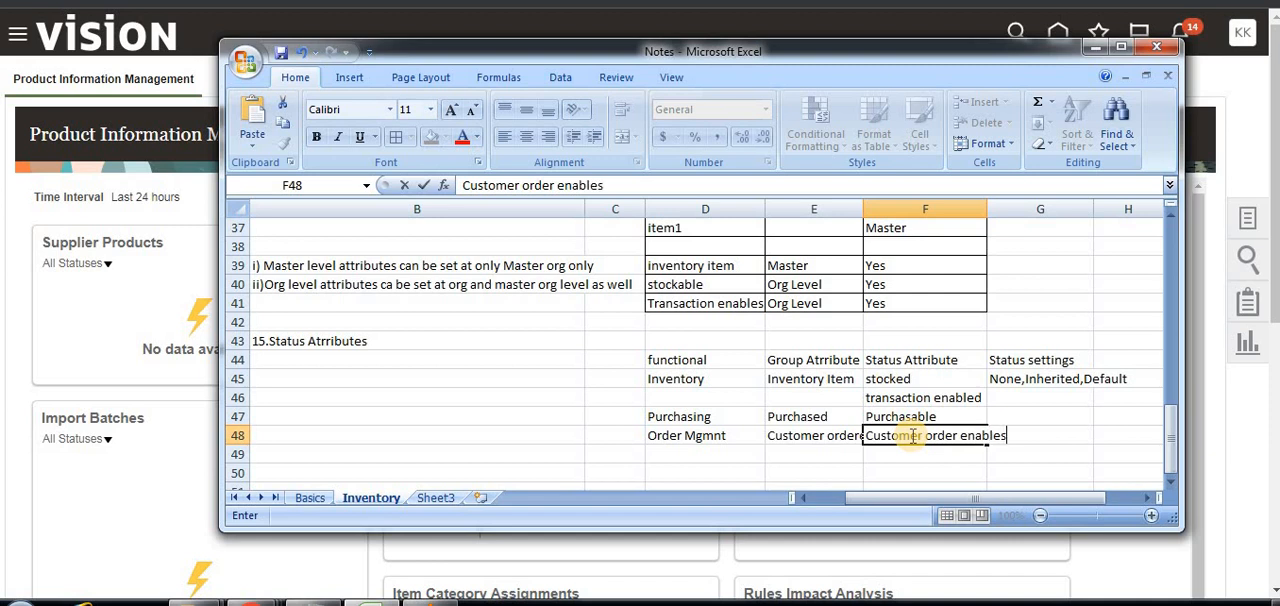
Enter "AP/AR" in cell D49 as a new functional area beneath Order Mgmnt.
left_click(815, 456)
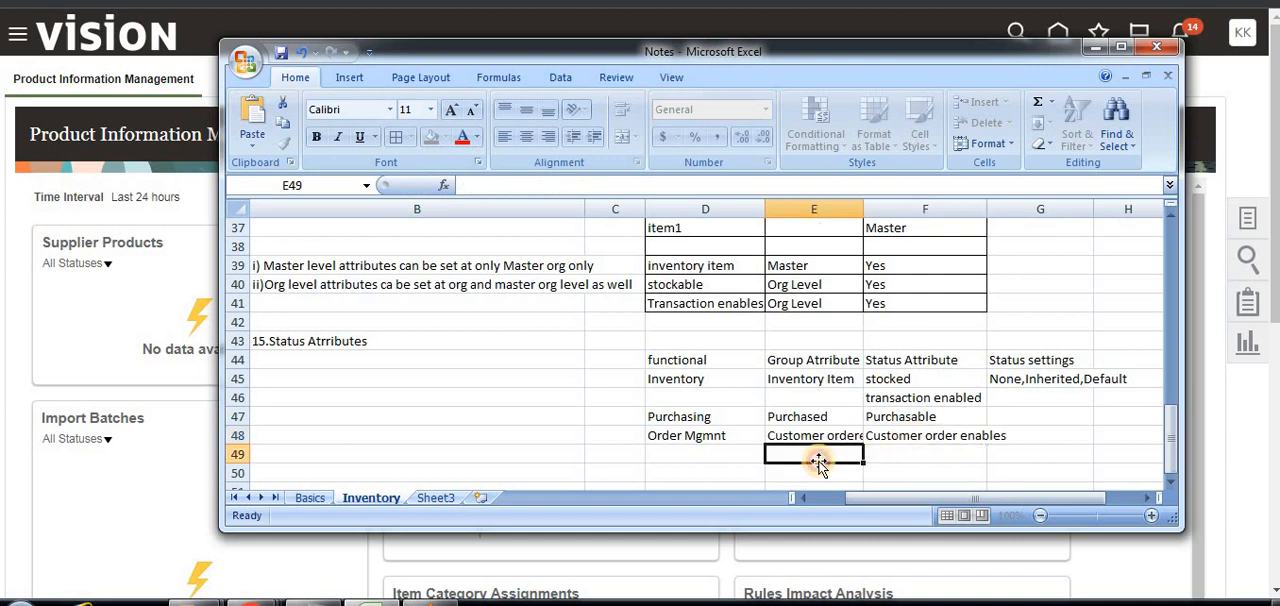
left_click(682, 458)
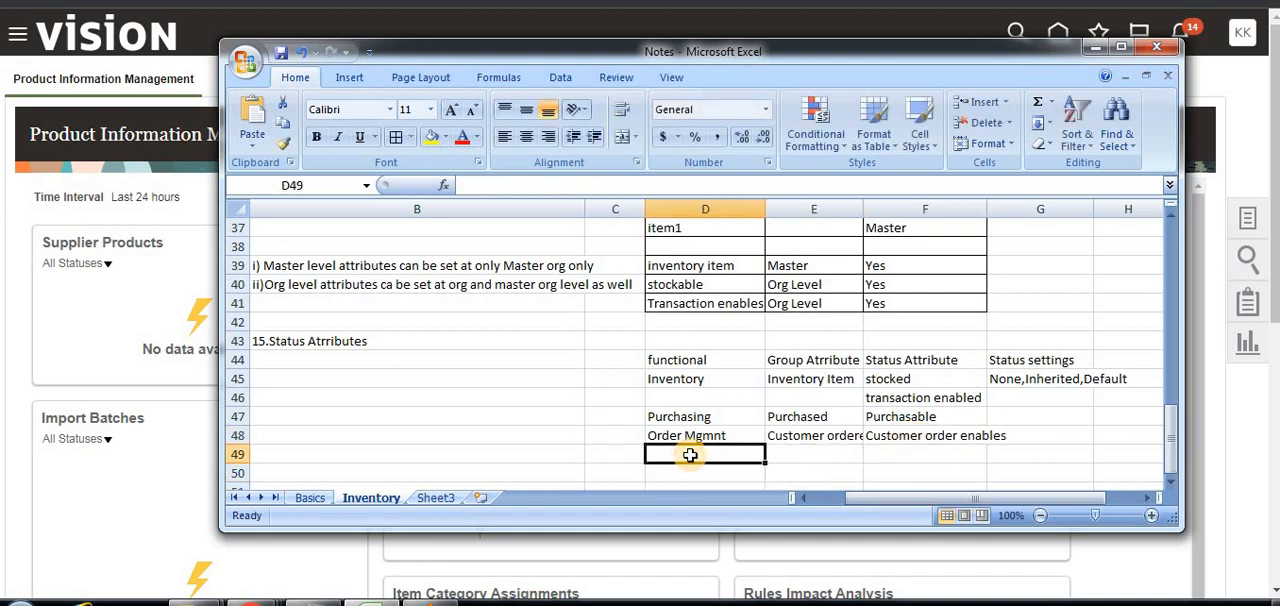
type("AP/AR")
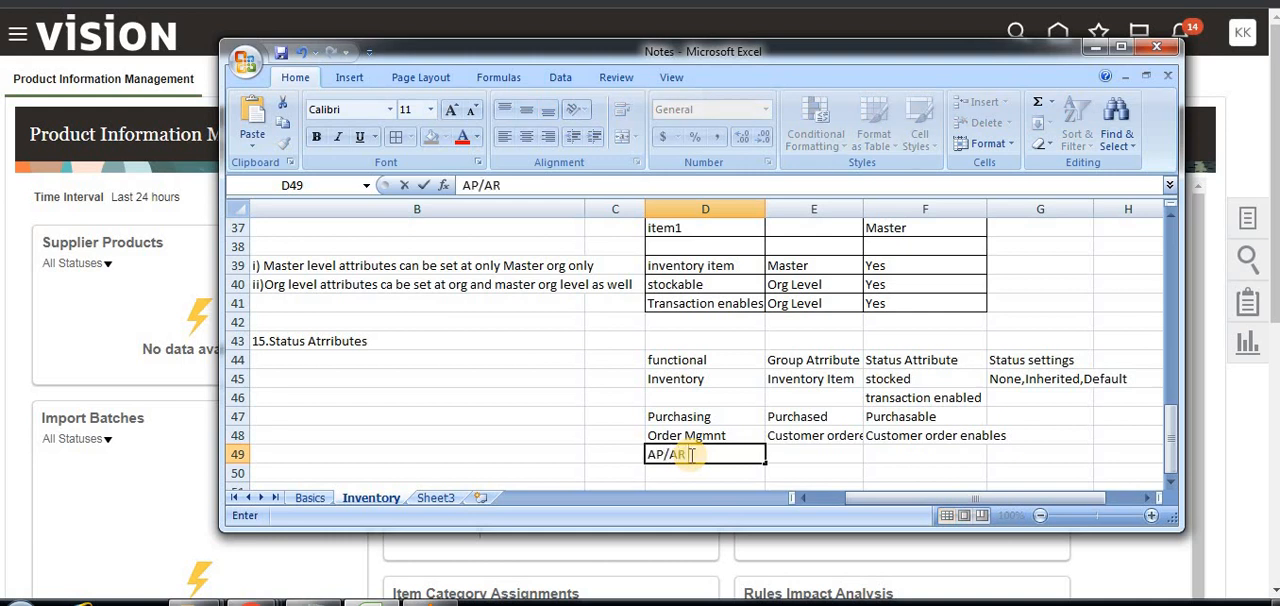
key("Tab")
Enter "Invoicebale item" in cell E49 as the group attribute for the AP/AR row.
type("Invo")
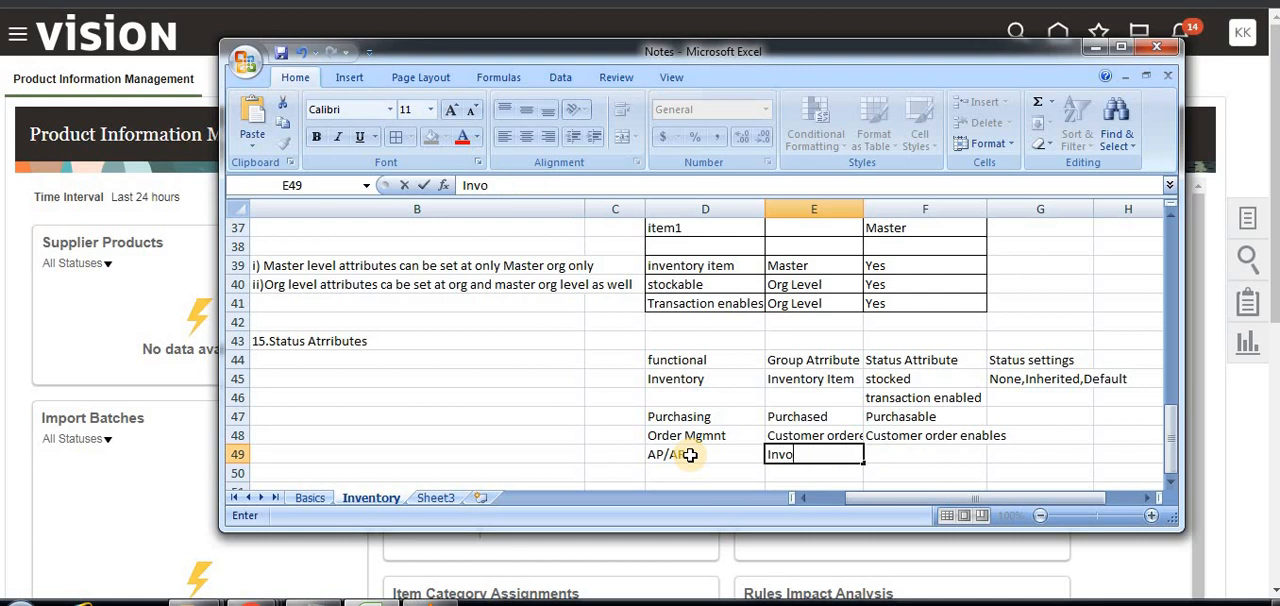
type("icebale item")
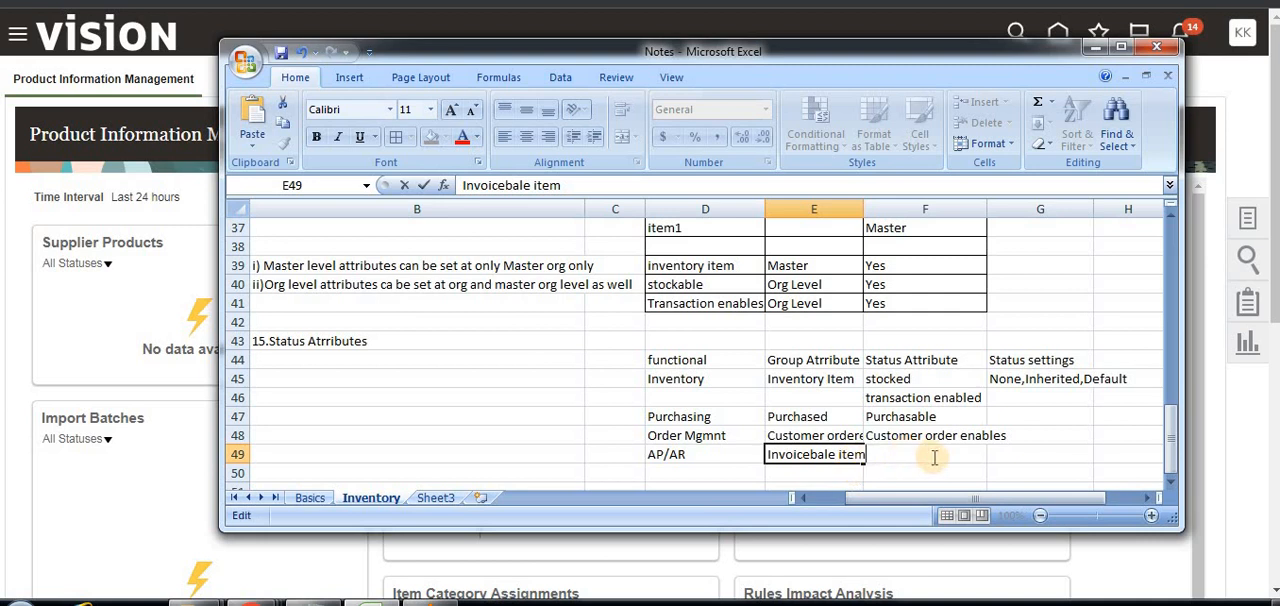
key("F2")
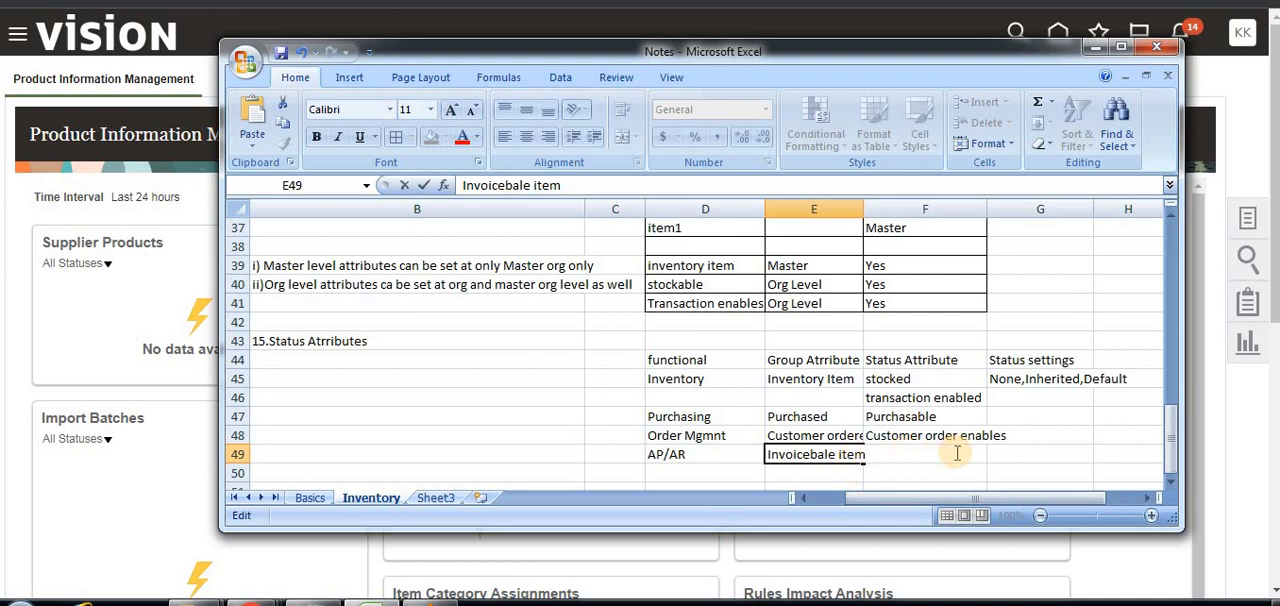
Enter "Invoice enabled" in cell F49 as the status attribute for the AP/AR row.
left_click(955, 453)
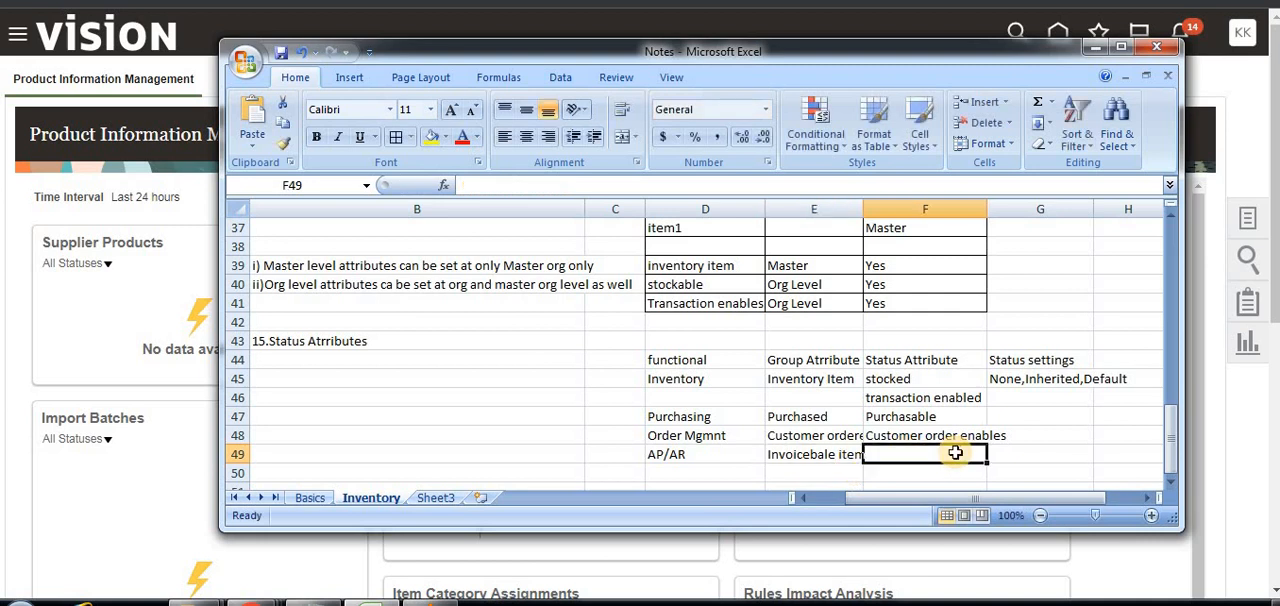
type("Invoice enabled")
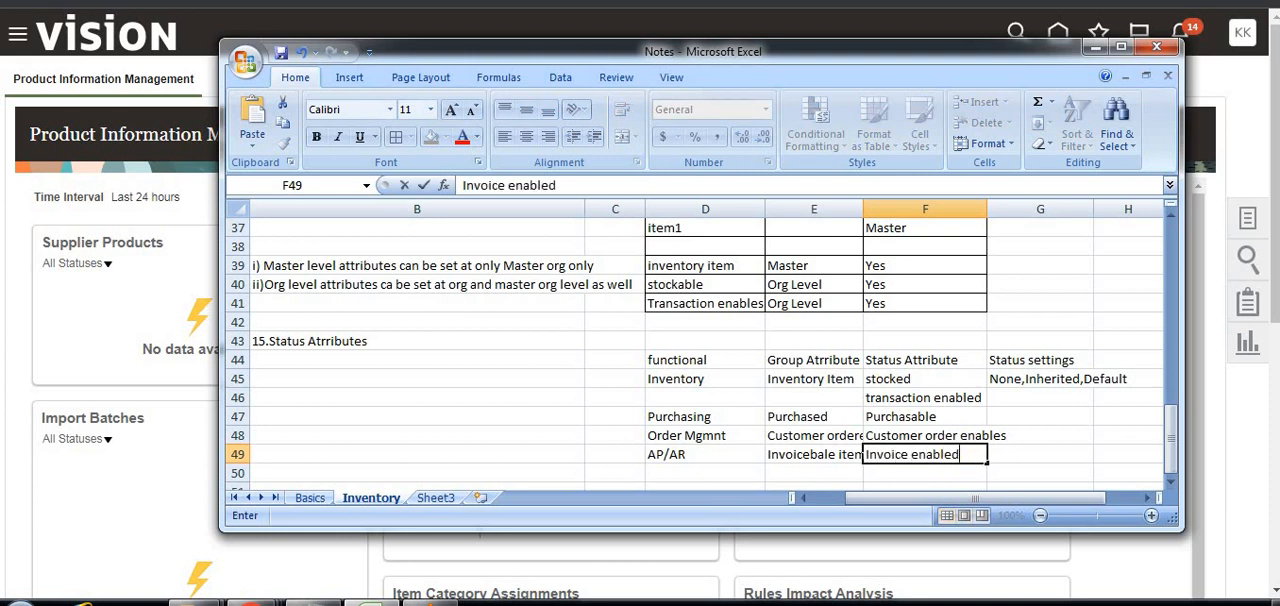
left_click(1046, 421)
Apply all borders to the status attributes table in cells D44 to G49.
left_click_drag(673, 362, 1031, 452)
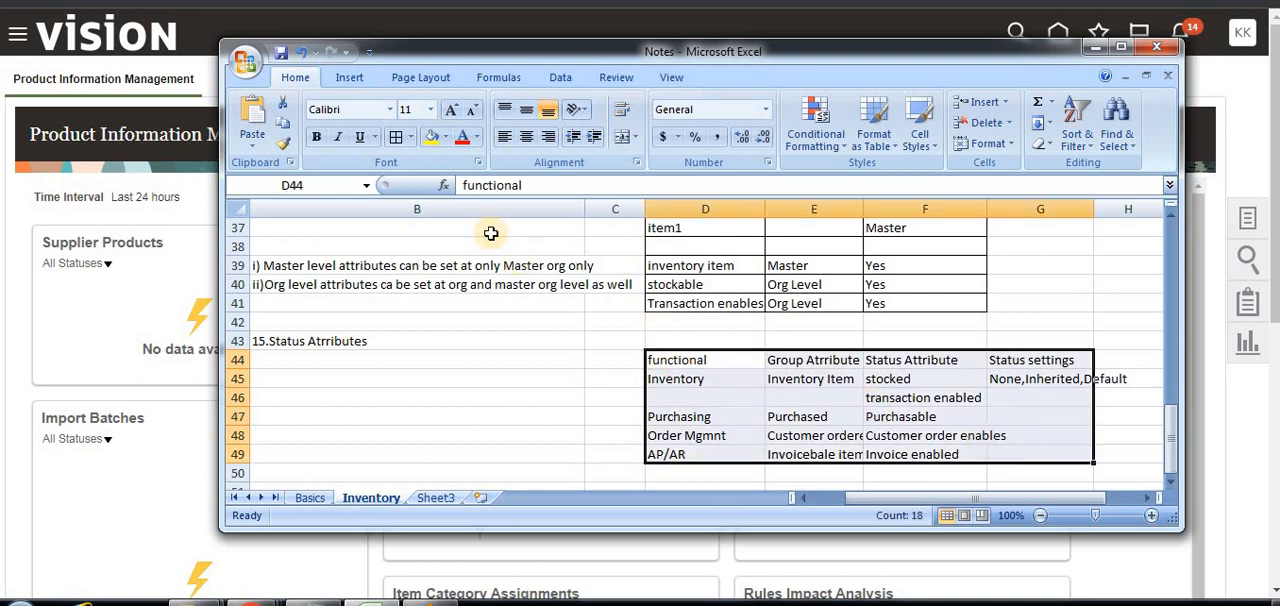
left_click(397, 136)
left_click(545, 344)
left_click(391, 392)
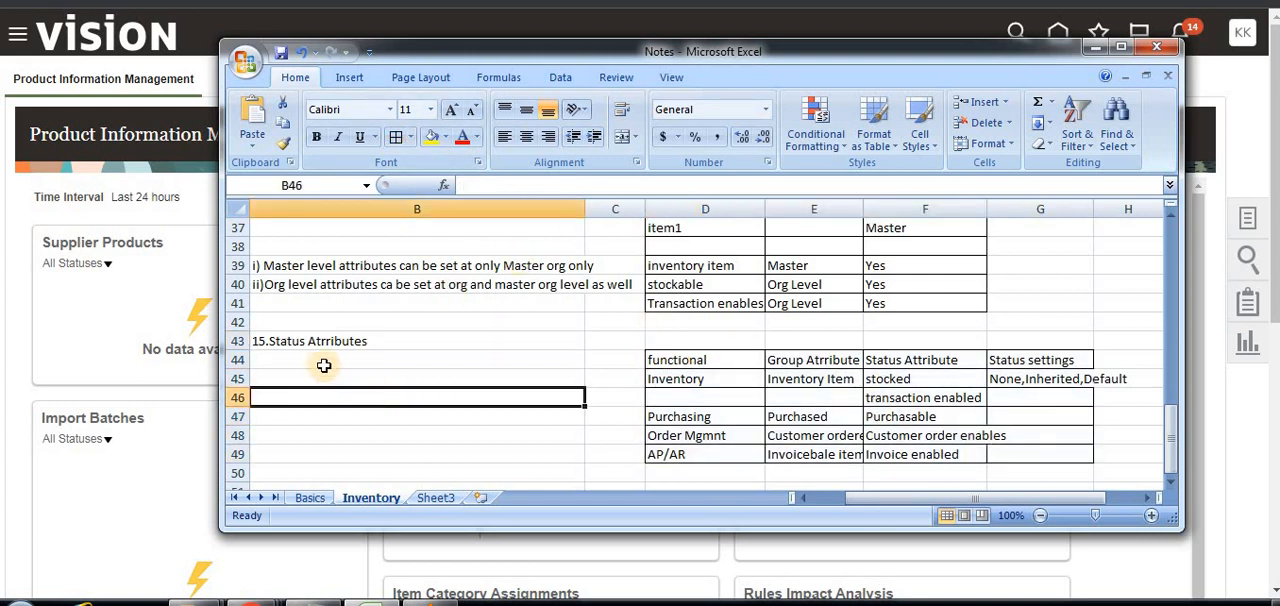
left_click(323, 361)
left_click(360, 397)
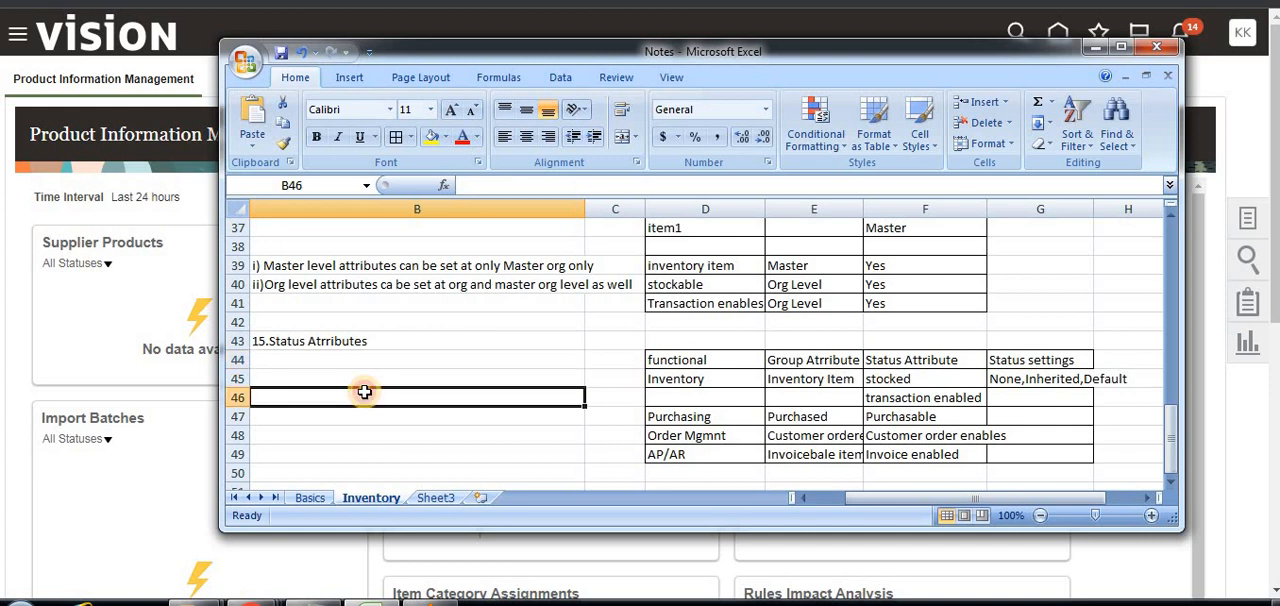
scroll(553, 363, "up", 1)
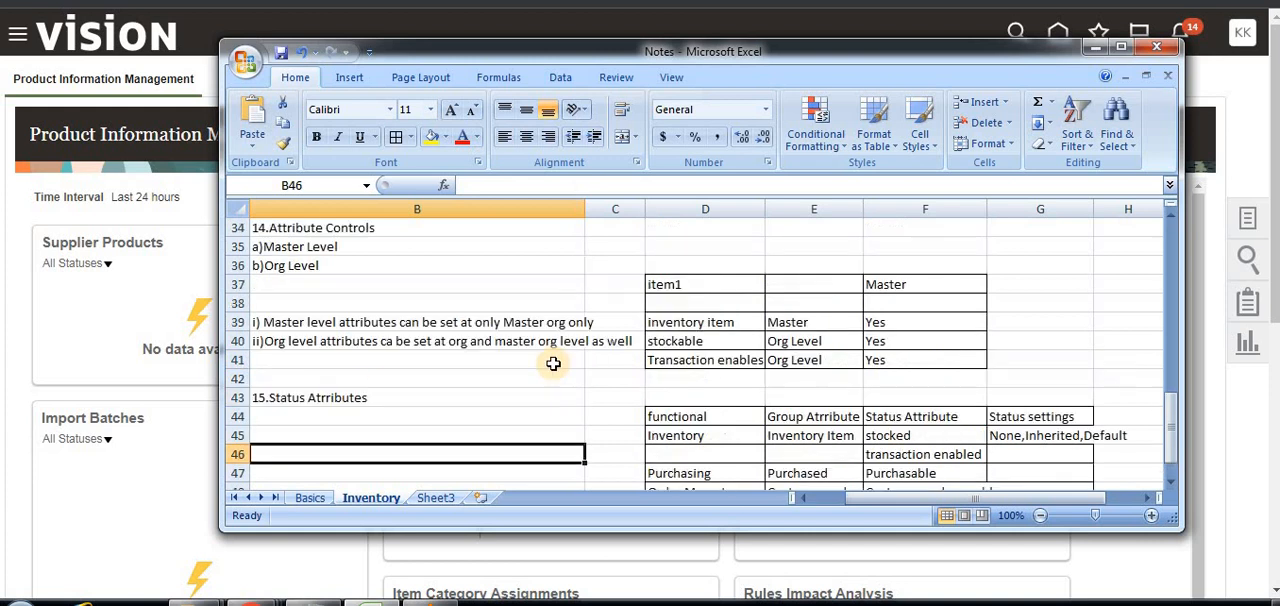